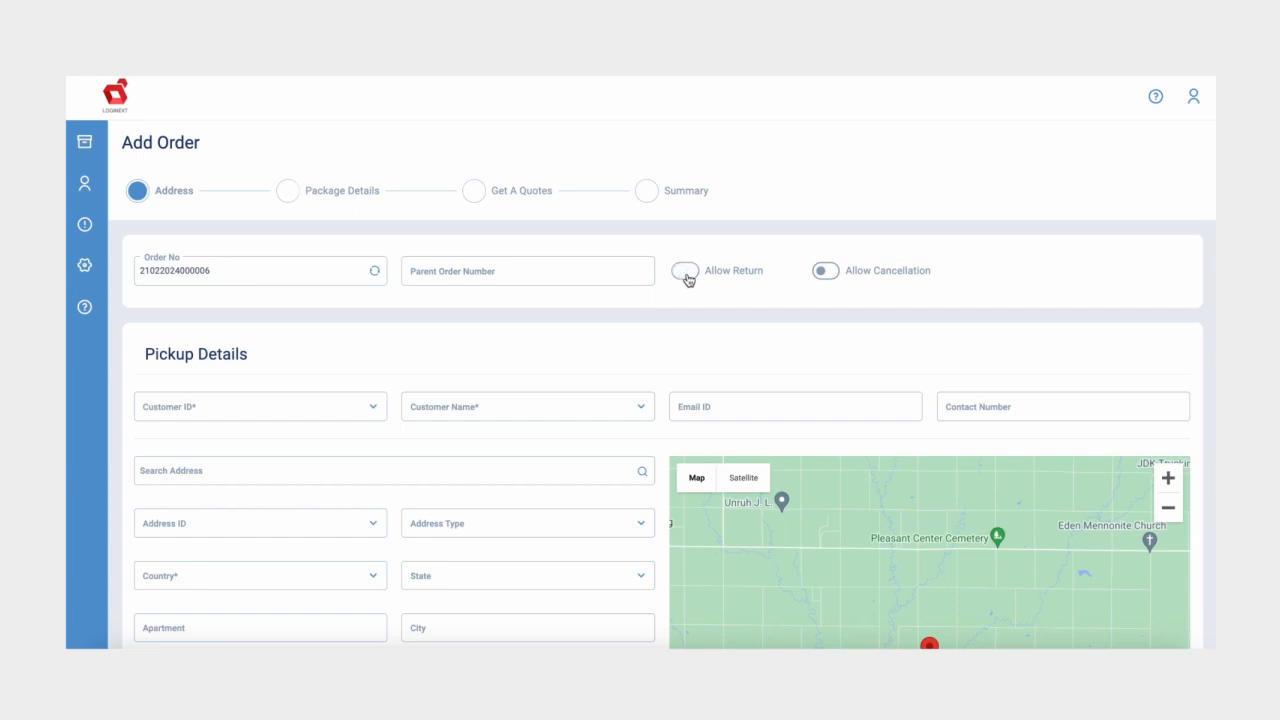
# Step: Toggle the returns and cancellation options on, then back off
pyautogui.click(686, 272)
pyautogui.click(686, 274)
pyautogui.click(816, 274)
pyautogui.click(816, 274)
# Step: Fill Pickup Details with the matching existing customer and its first saved address
pyautogui.click(278, 403)
pyautogui.write('custom')
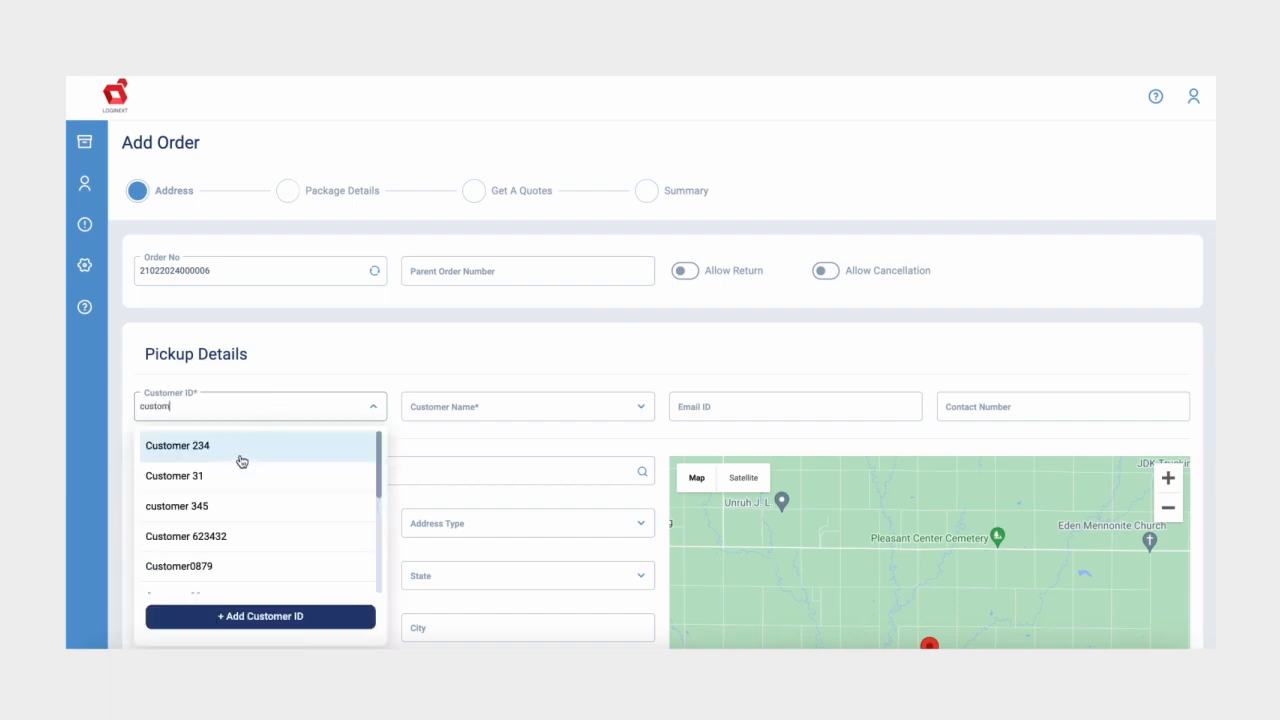
pyautogui.click(242, 458)
pyautogui.click(218, 522)
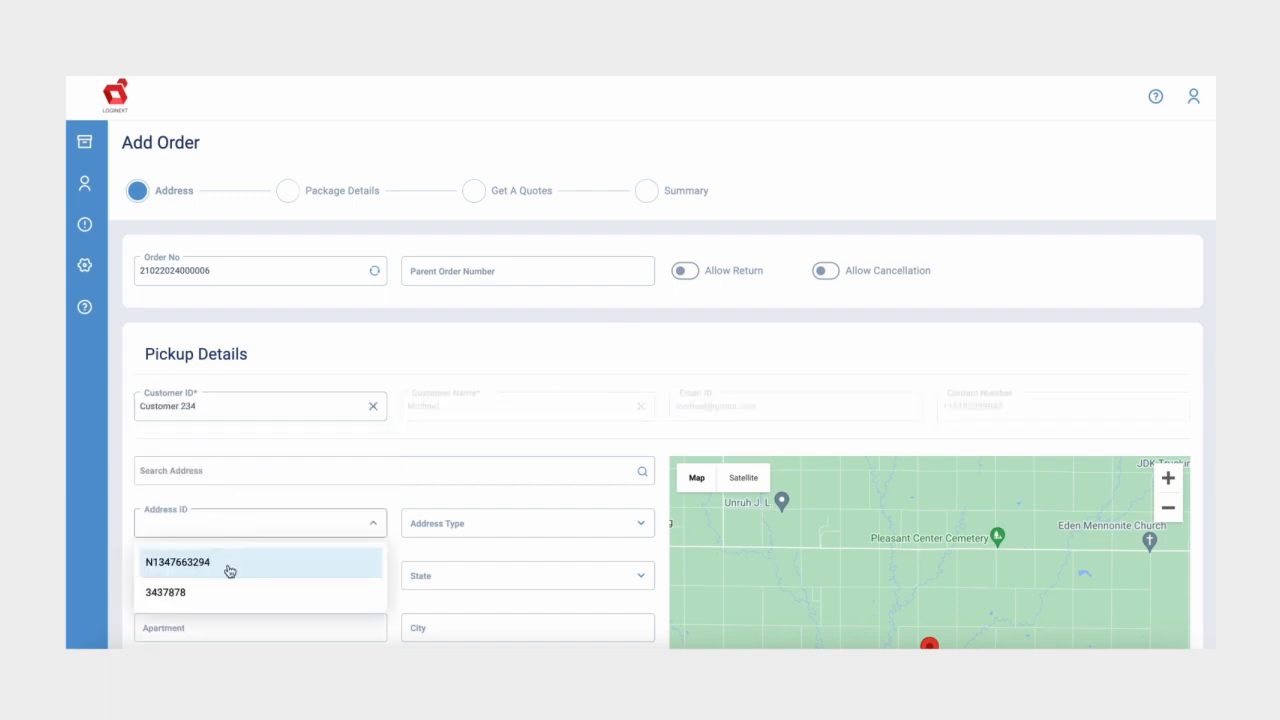
pyautogui.click(229, 571)
pyautogui.scroll(-6, 229, 569)
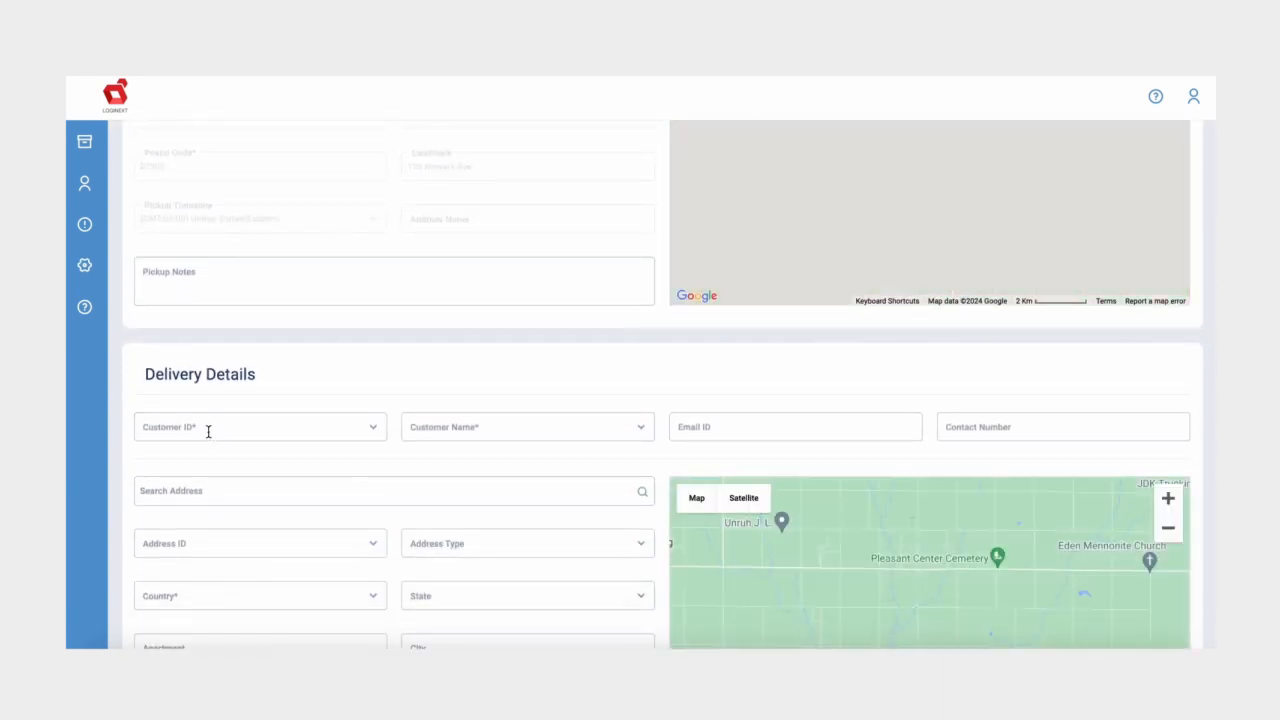
# Step: Fill Delivery Details with the matching customer and its second saved address, then proceed
pyautogui.click(208, 431)
pyautogui.write('cust')
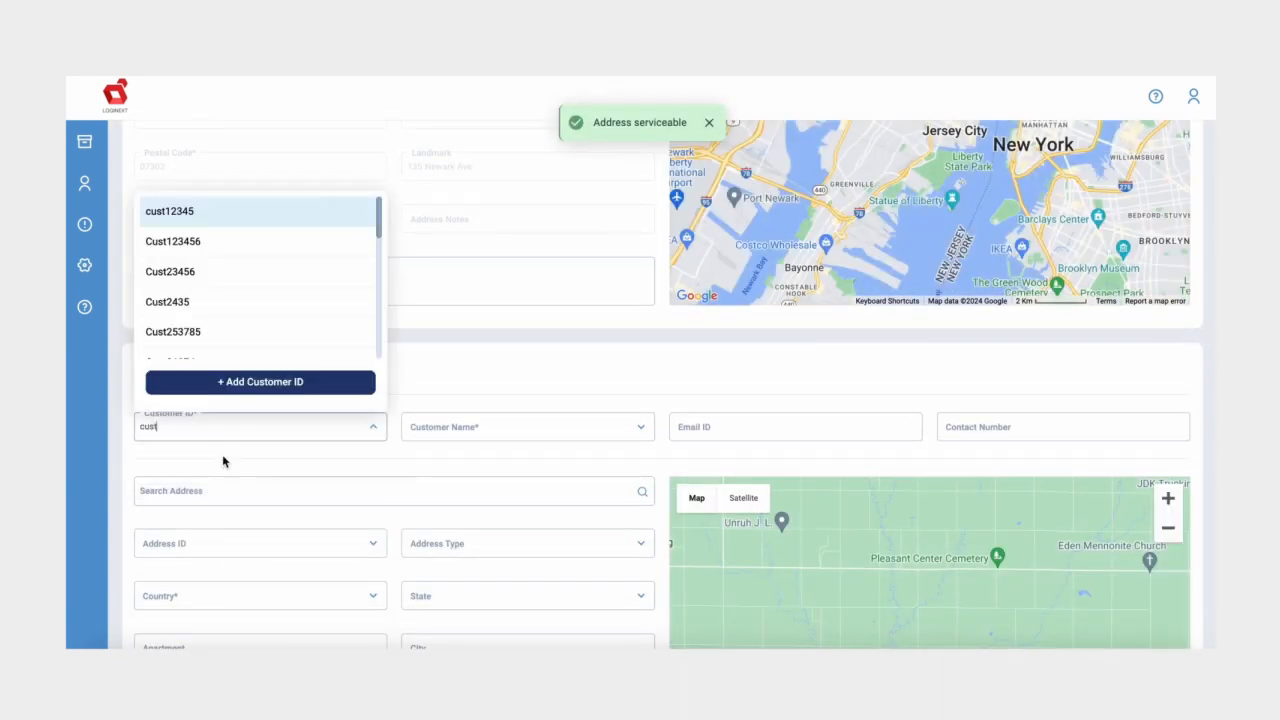
pyautogui.scroll(-2, 226, 306)
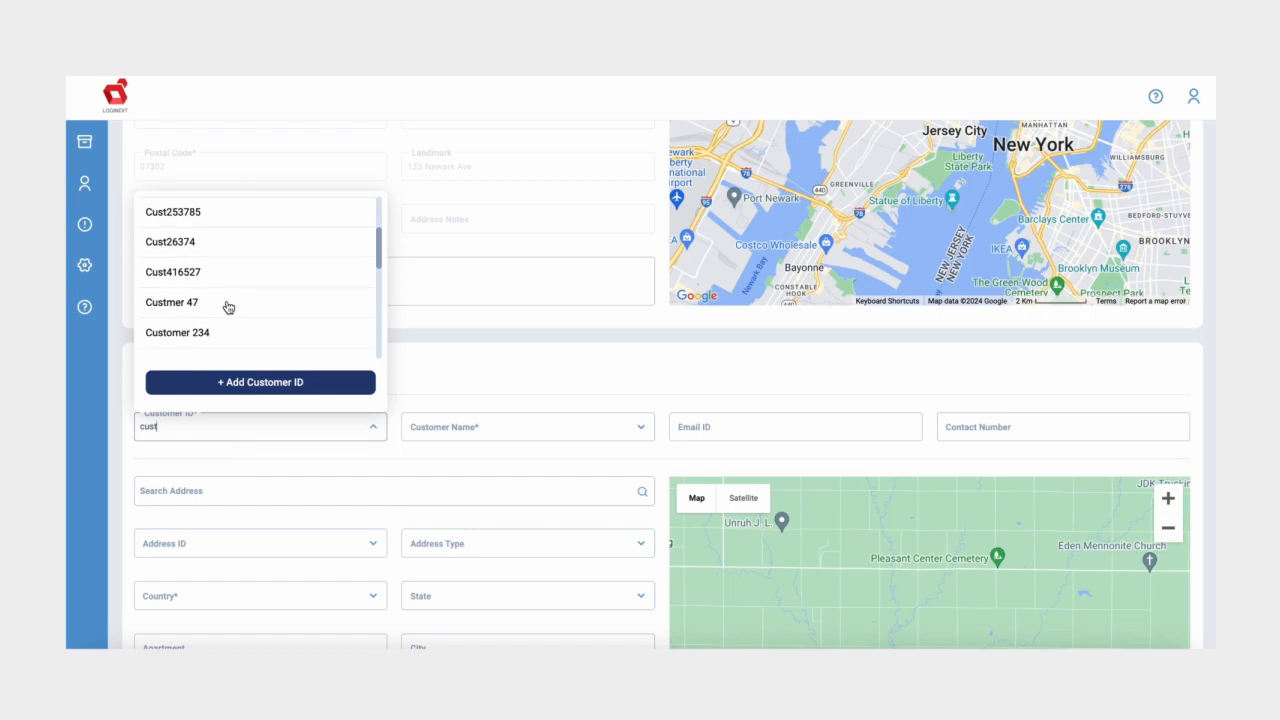
pyautogui.scroll(-5, 228, 307)
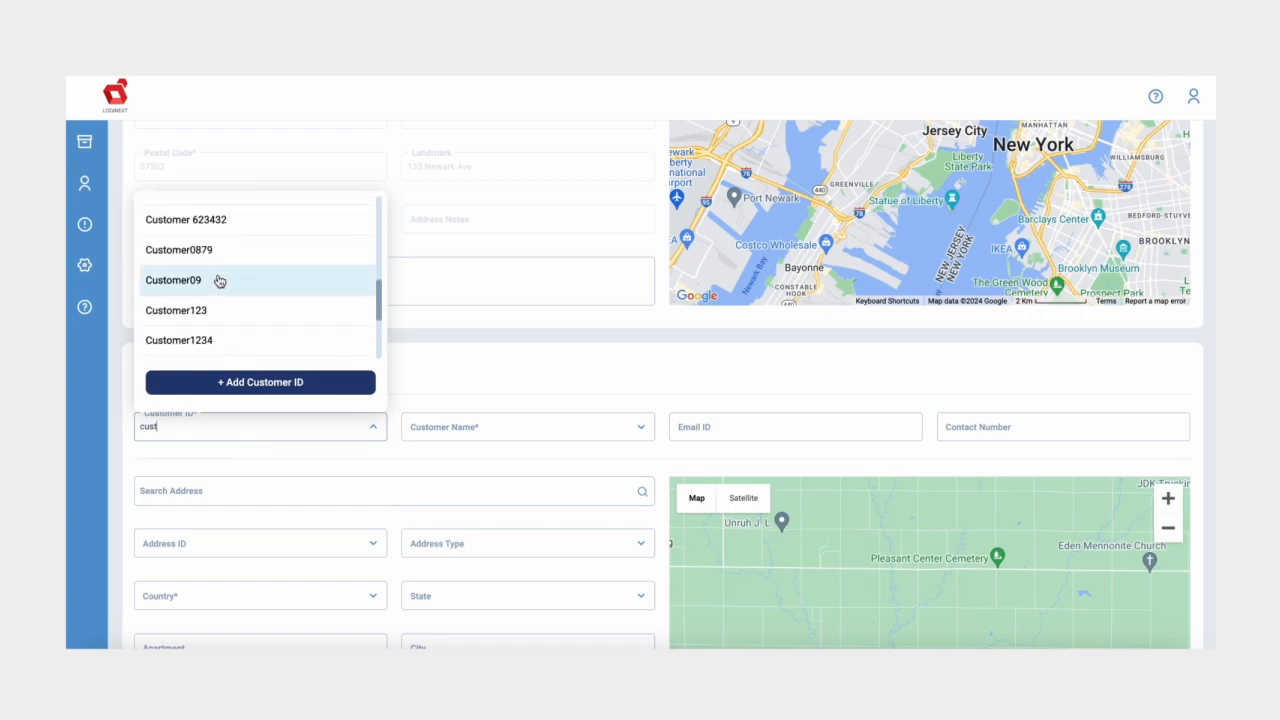
pyautogui.click(219, 281)
pyautogui.scroll(-3, 206, 514)
pyautogui.click(201, 351)
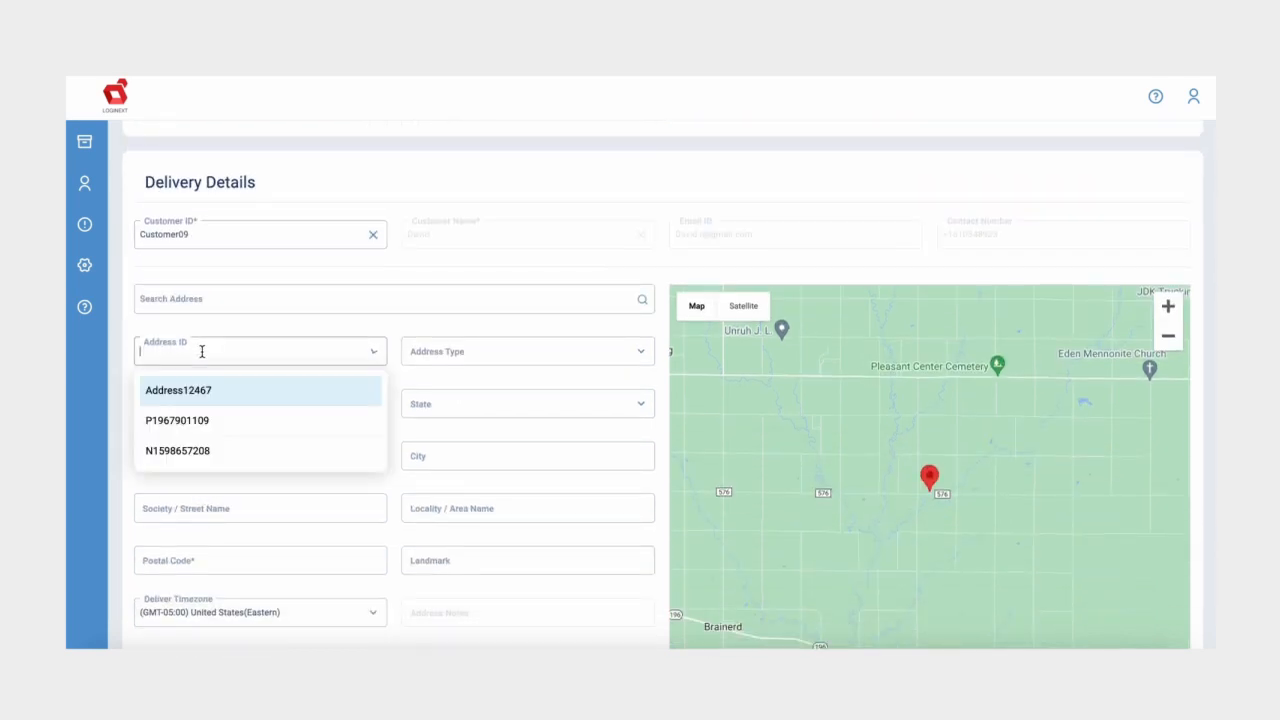
pyautogui.click(201, 426)
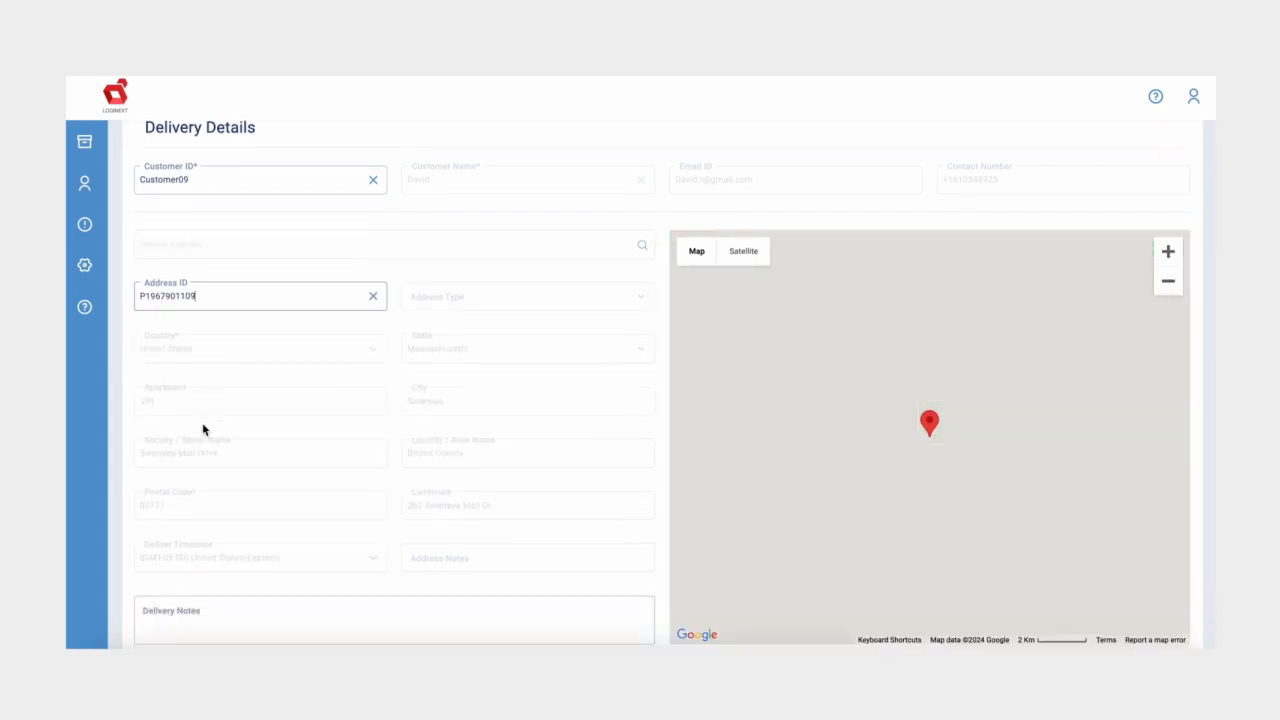
pyautogui.scroll(-2, 169, 514)
pyautogui.click(163, 577)
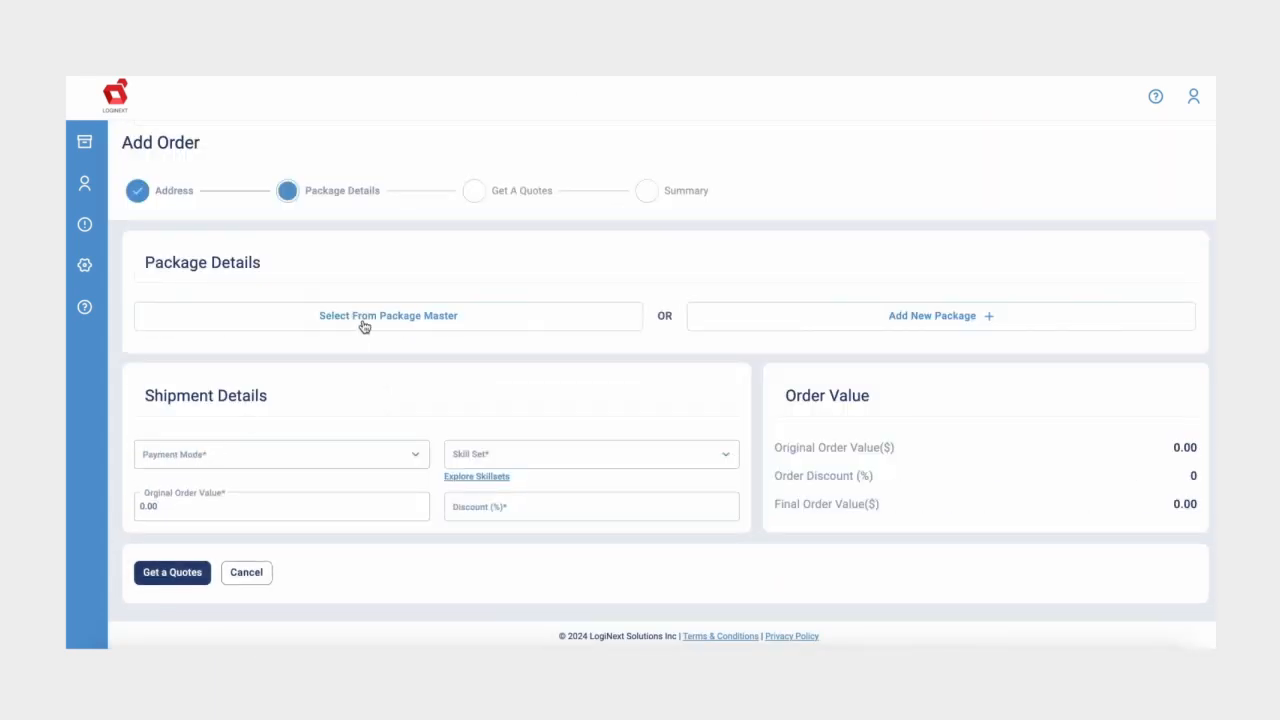
# Step: Add the saved Package_50 with package code 123 to the order
pyautogui.click(365, 327)
pyautogui.click(864, 139)
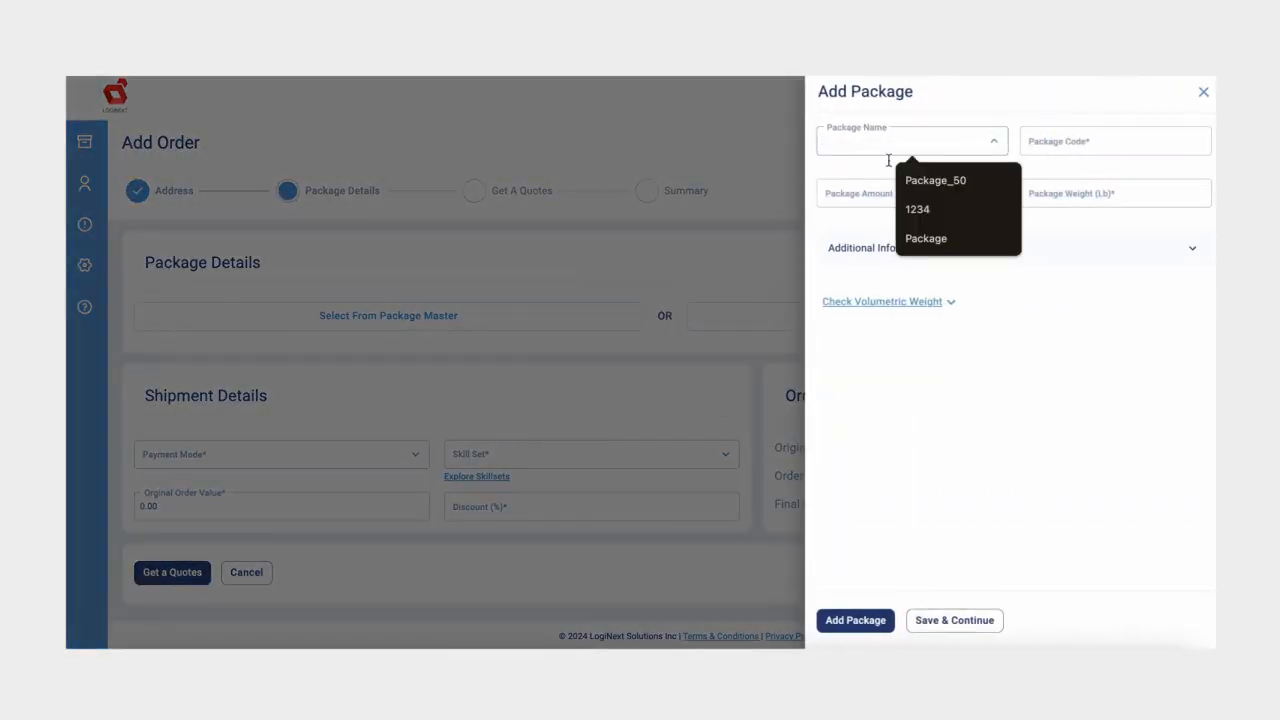
pyautogui.click(934, 179)
pyautogui.click(896, 177)
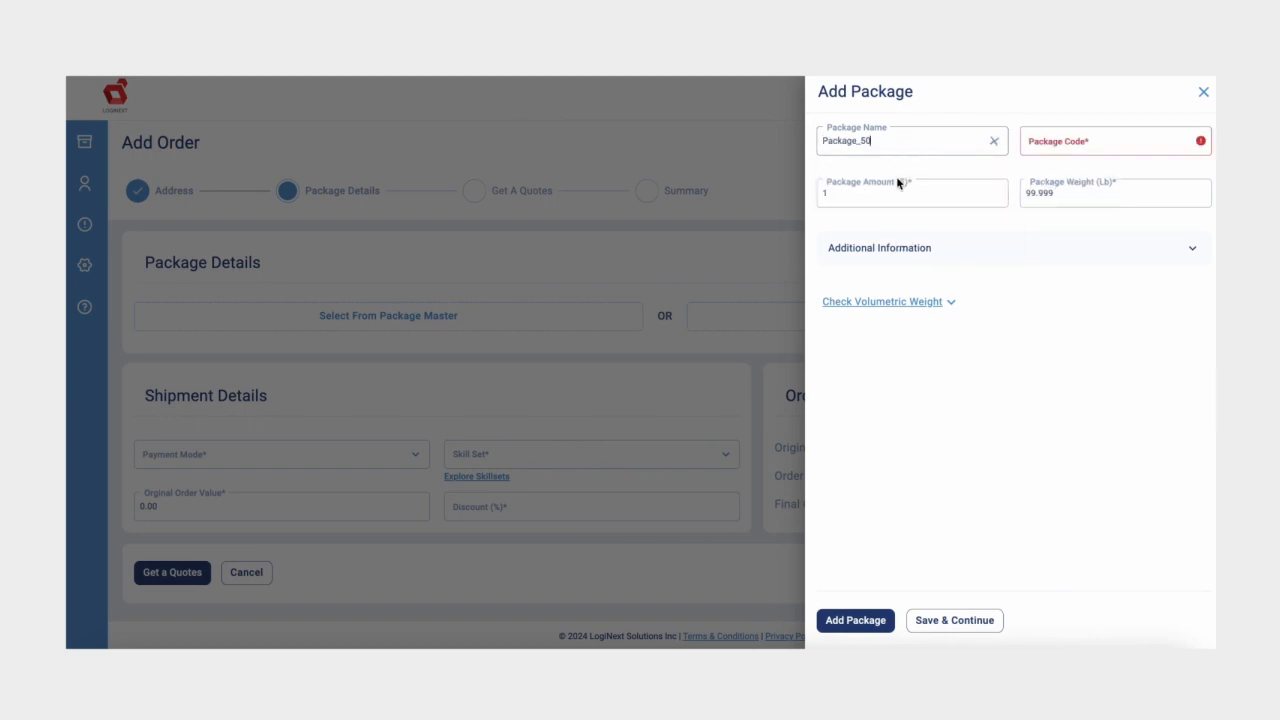
pyautogui.click(889, 191)
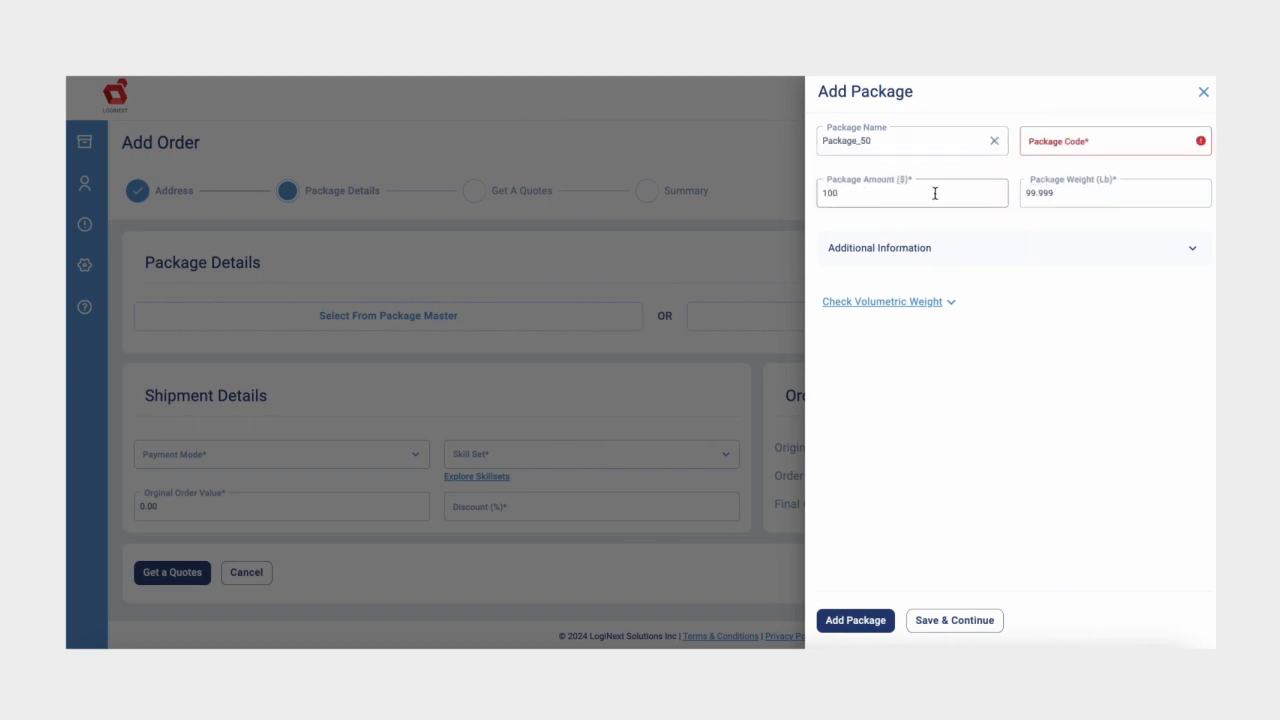
pyautogui.click(1060, 136)
pyautogui.write('123')
pyautogui.click(864, 614)
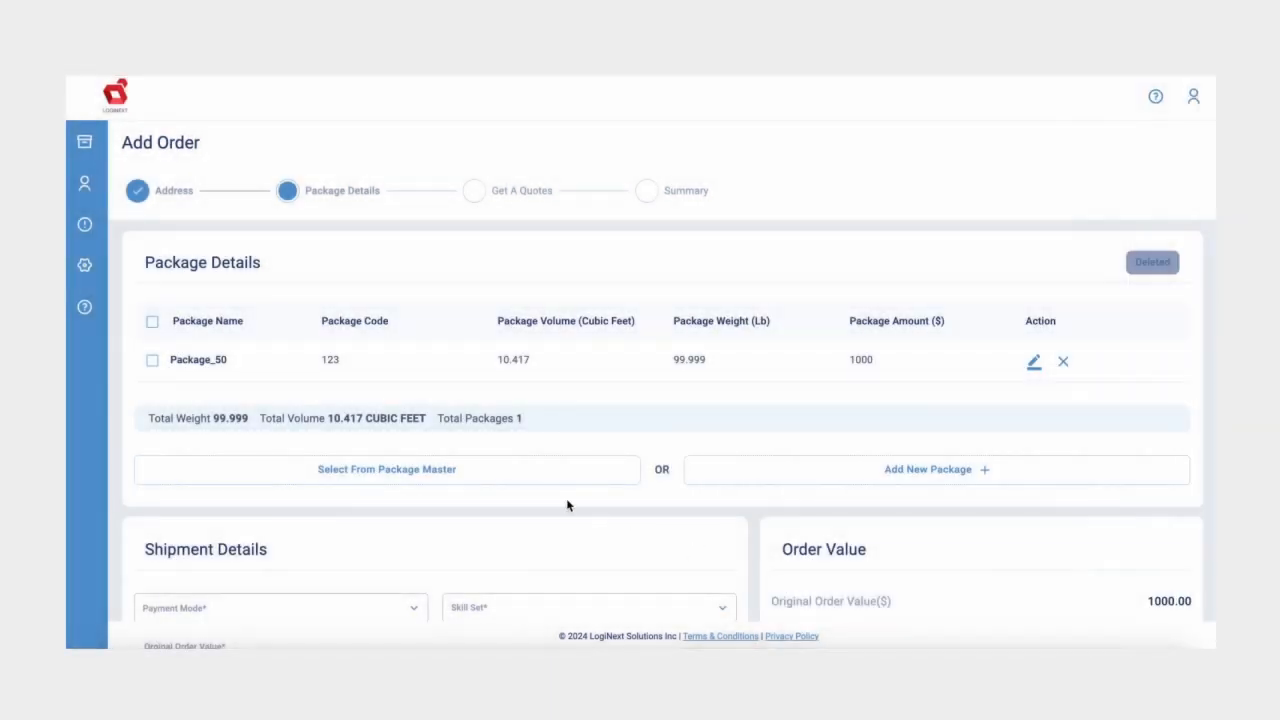
# Step: Set payment mode Prepaid, require PICKUP and DEL skills, and apply a 5% discount
pyautogui.scroll(-2, 502, 518)
pyautogui.click(363, 465)
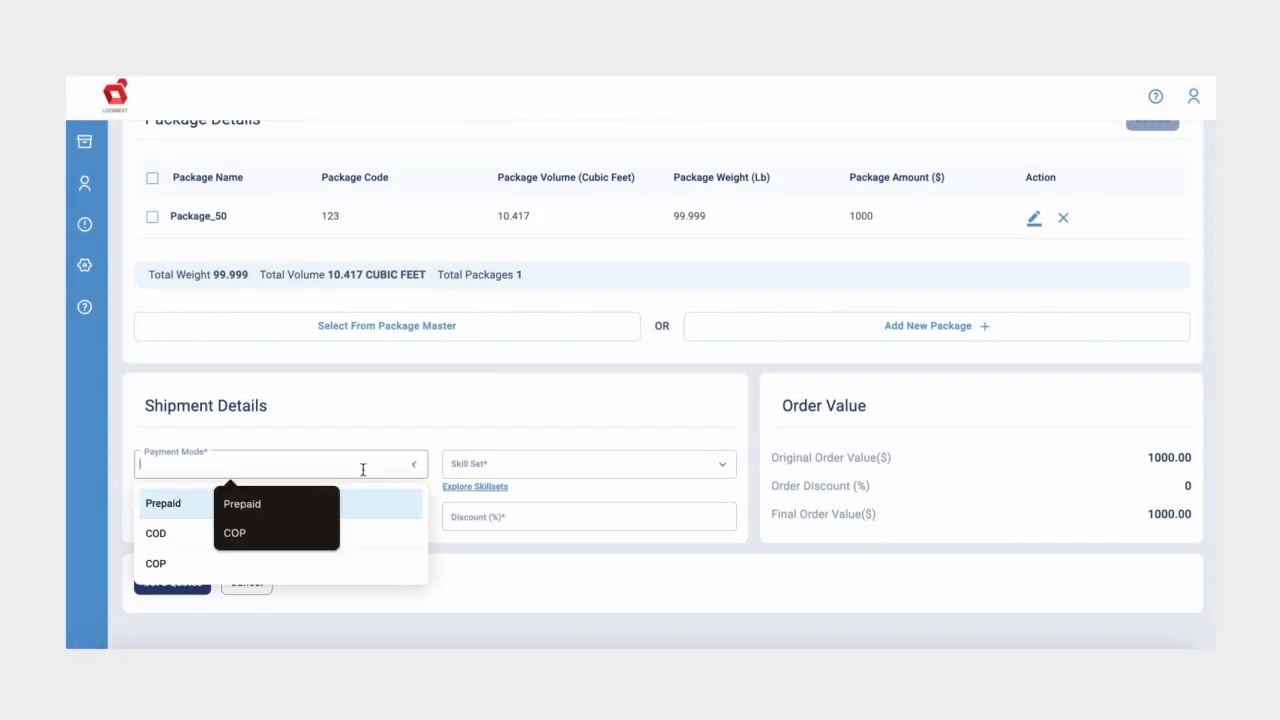
pyautogui.click(190, 505)
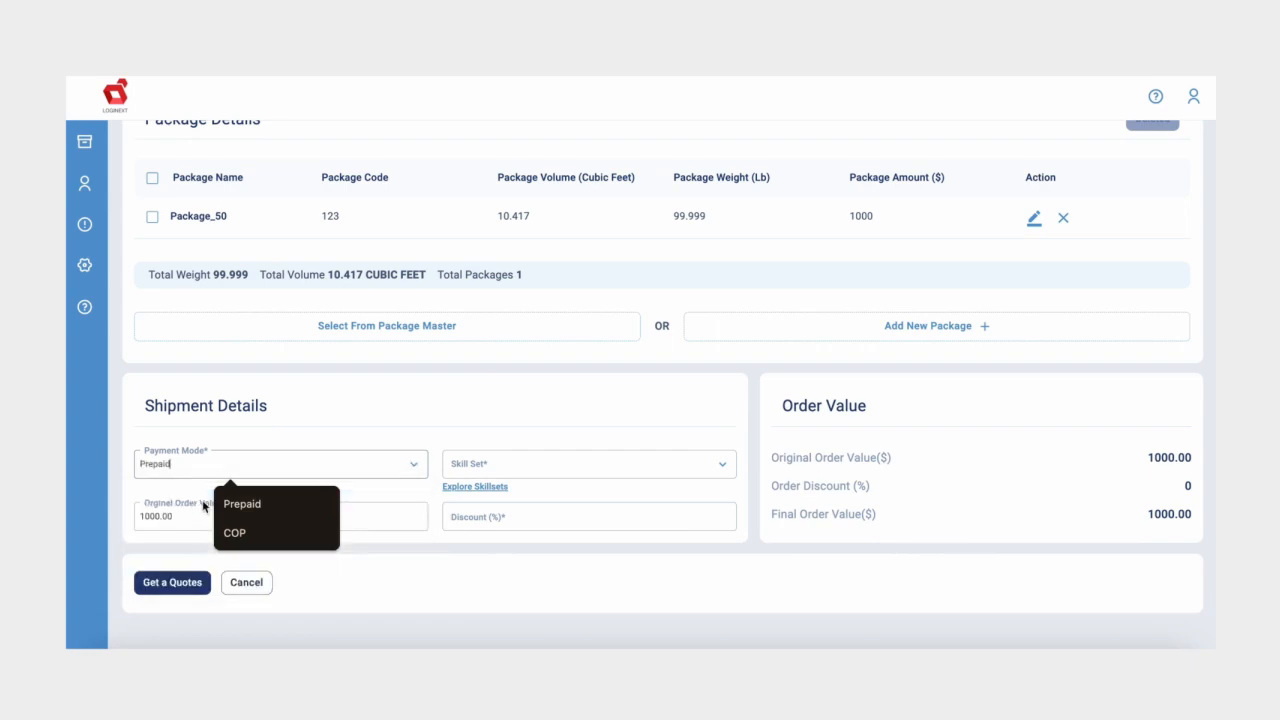
pyautogui.click(502, 463)
pyautogui.click(508, 331)
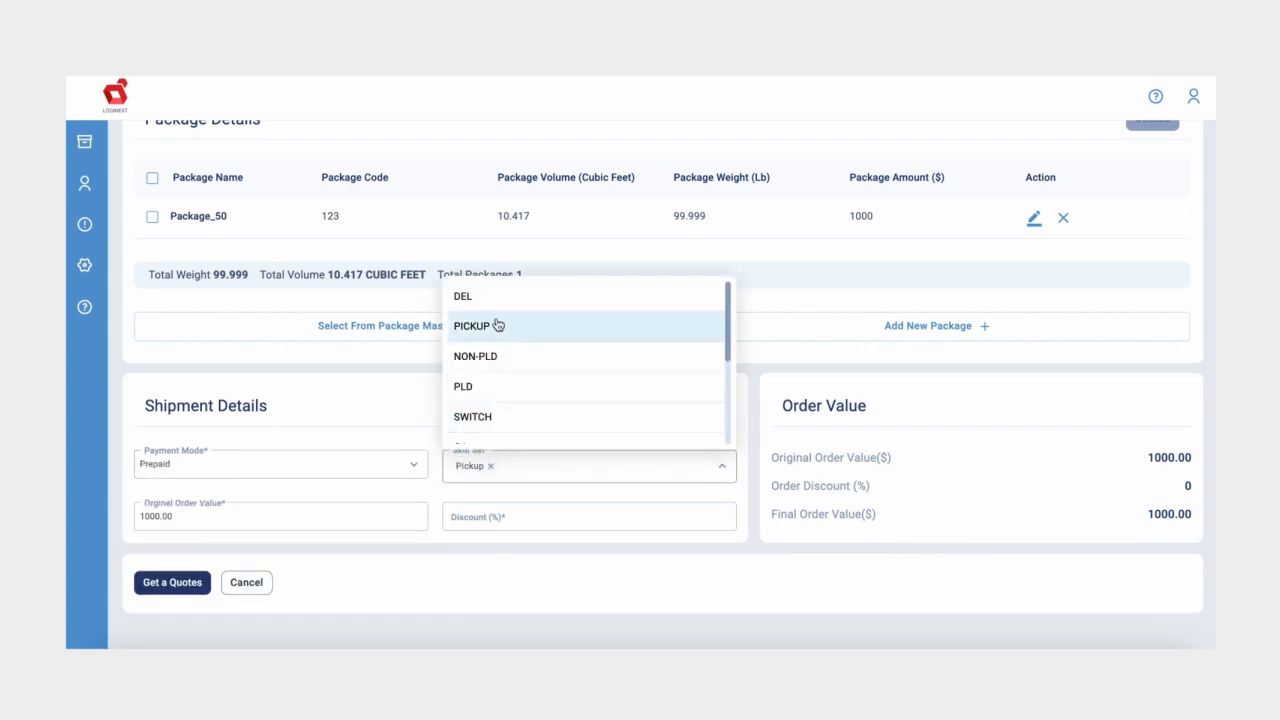
pyautogui.click(489, 297)
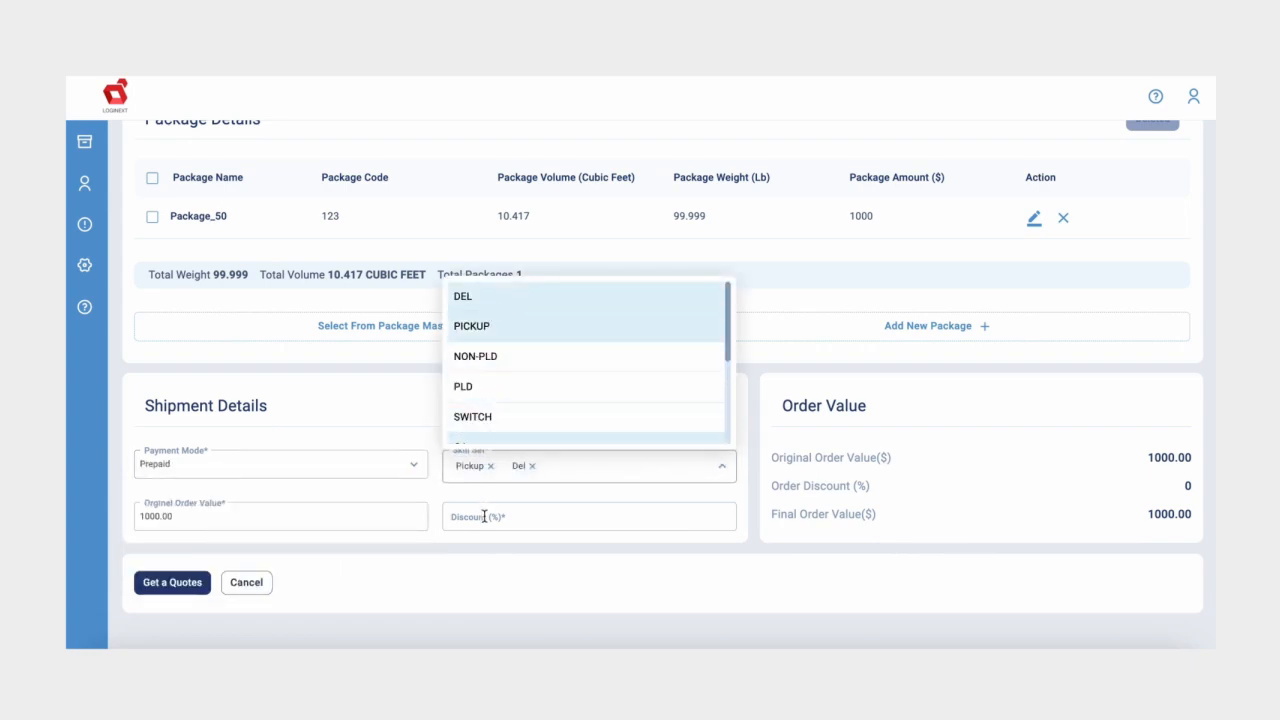
pyautogui.click(377, 527)
pyautogui.click(467, 523)
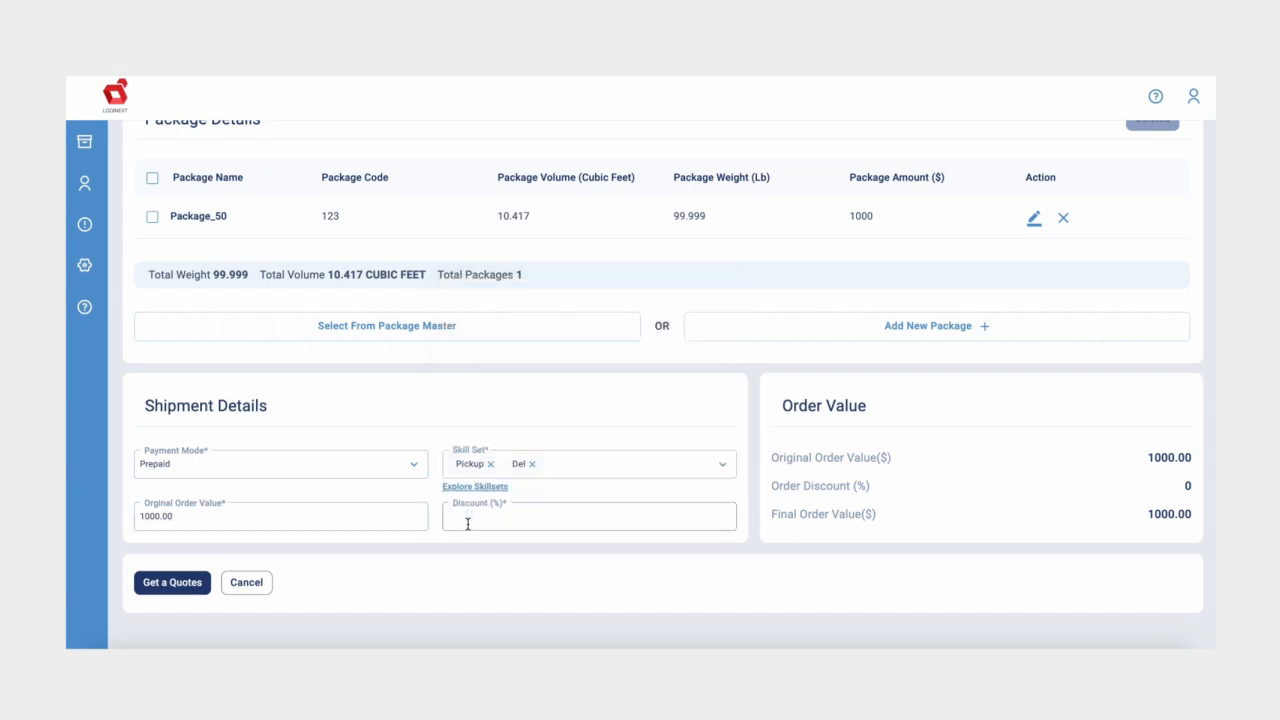
pyautogui.write('5')
pyautogui.click(872, 438)
# Step: Get quotes, choose the $88.00 Express Test quote, and submit the order from the summary
pyautogui.click(172, 583)
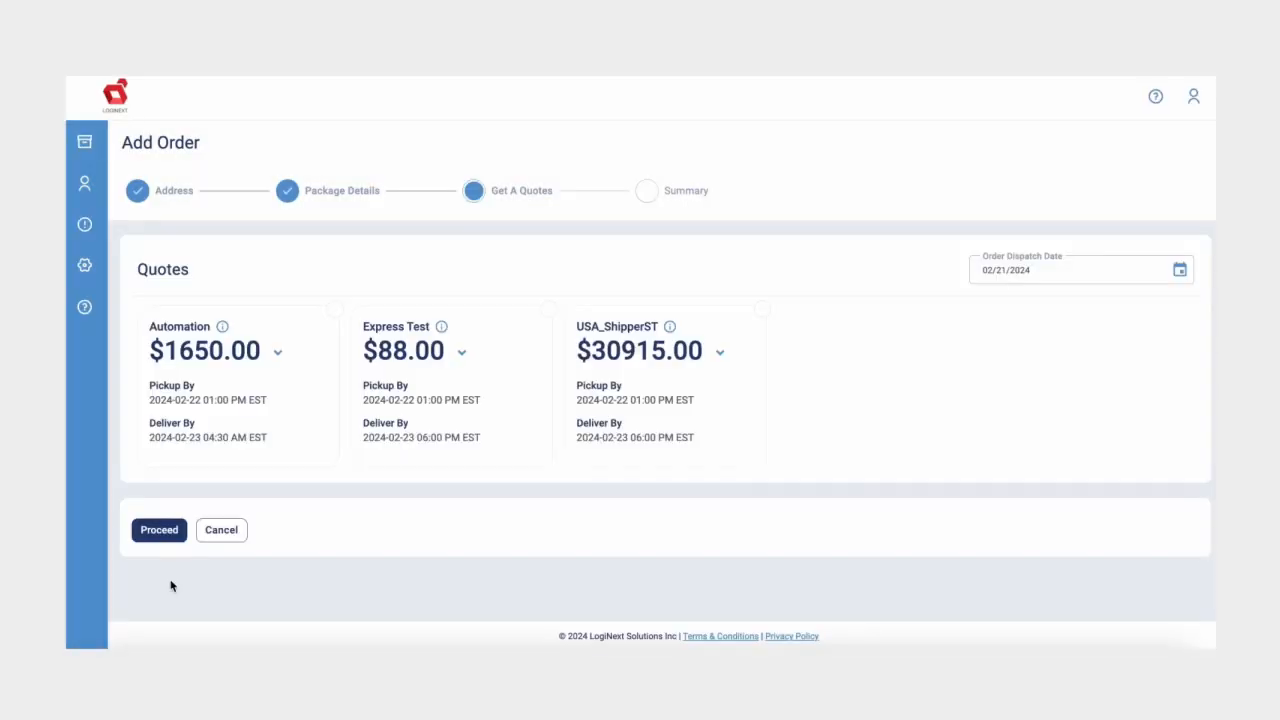
pyautogui.click(451, 377)
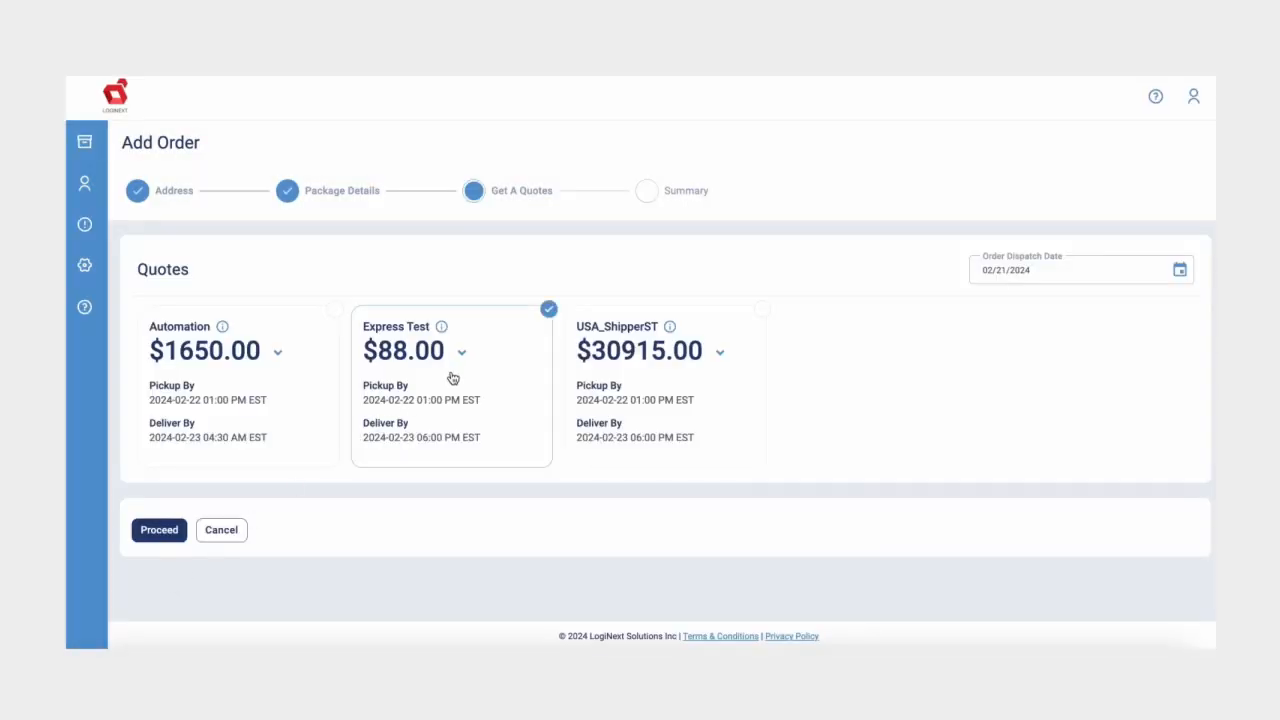
pyautogui.click(157, 532)
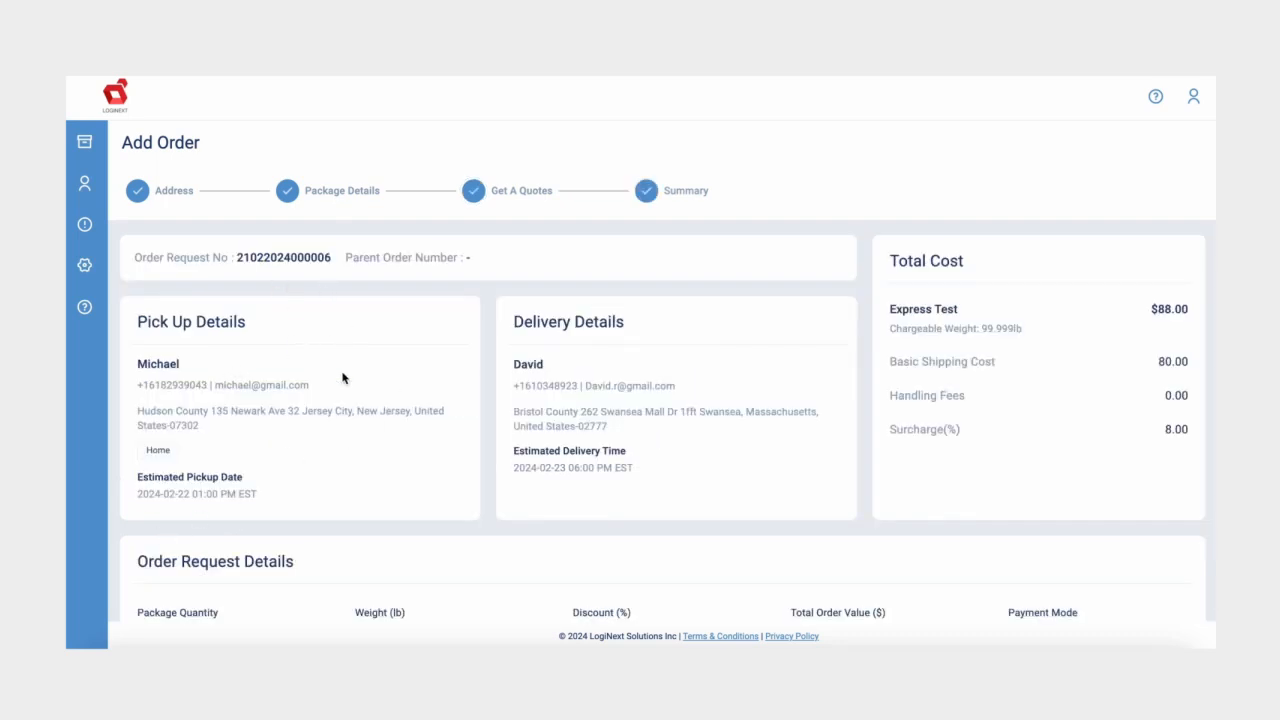
pyautogui.scroll(-3, 617, 378)
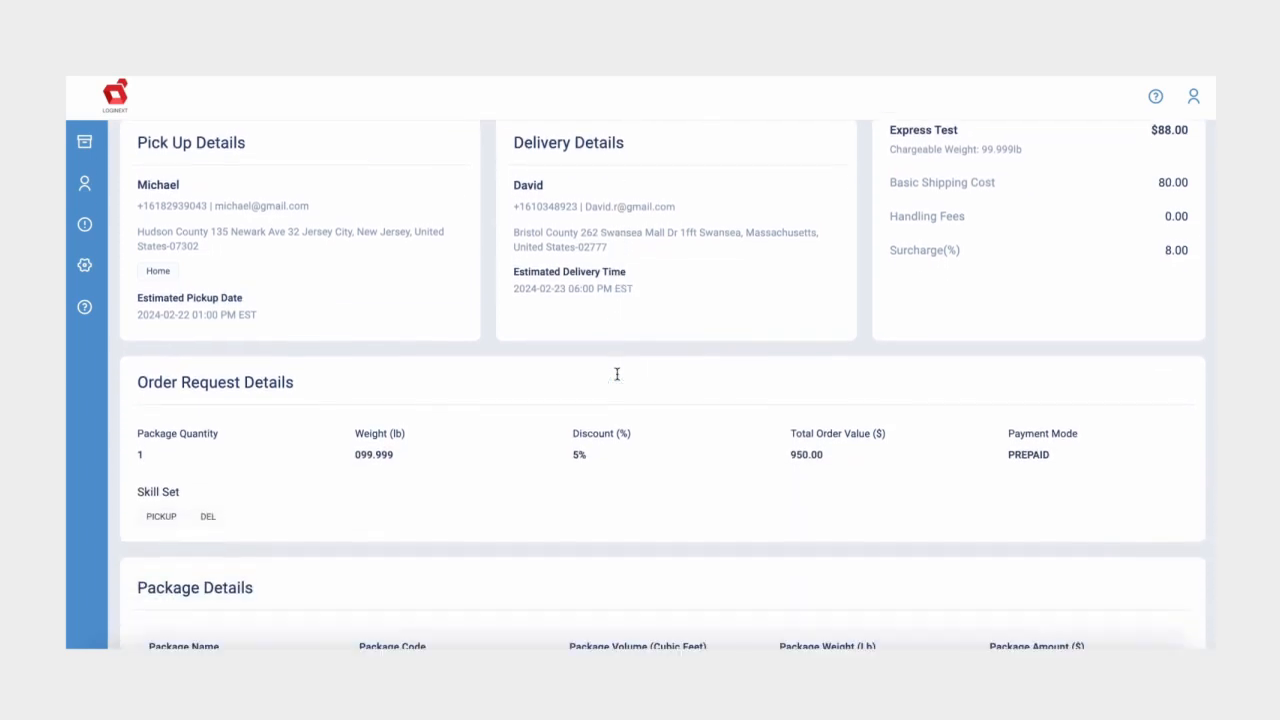
pyautogui.scroll(-2, 617, 376)
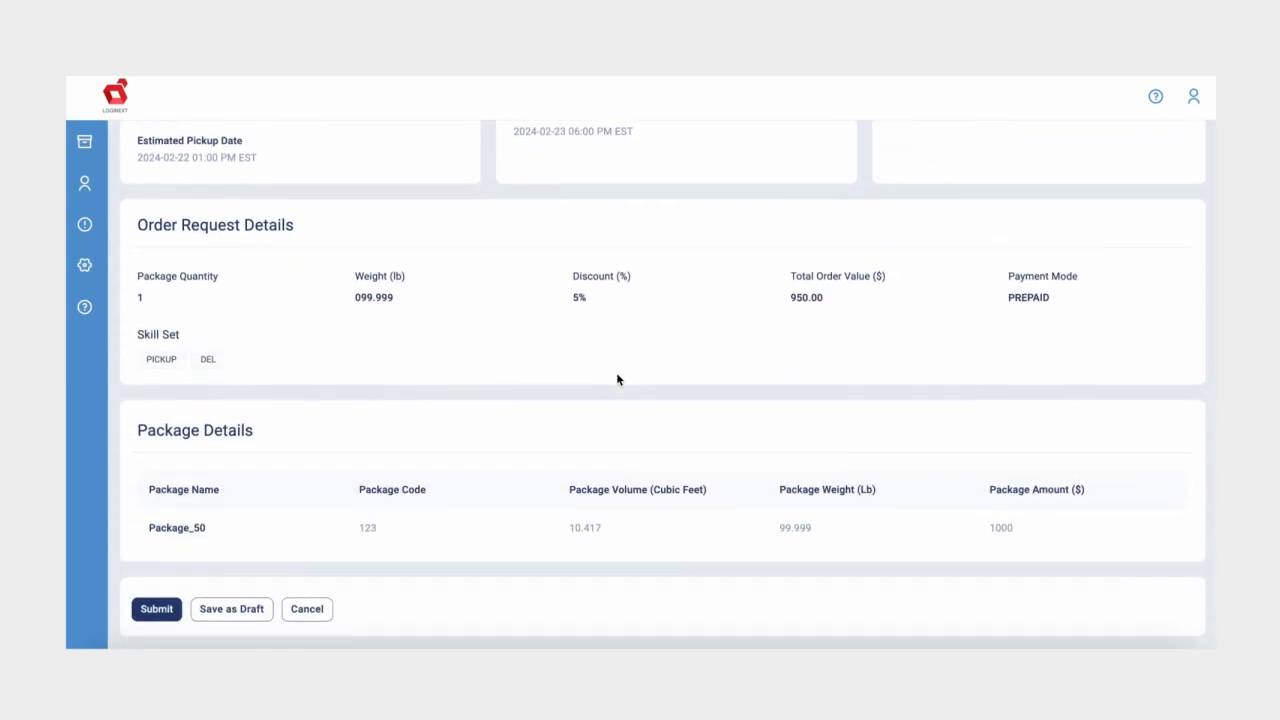
pyautogui.scroll(-1, 617, 376)
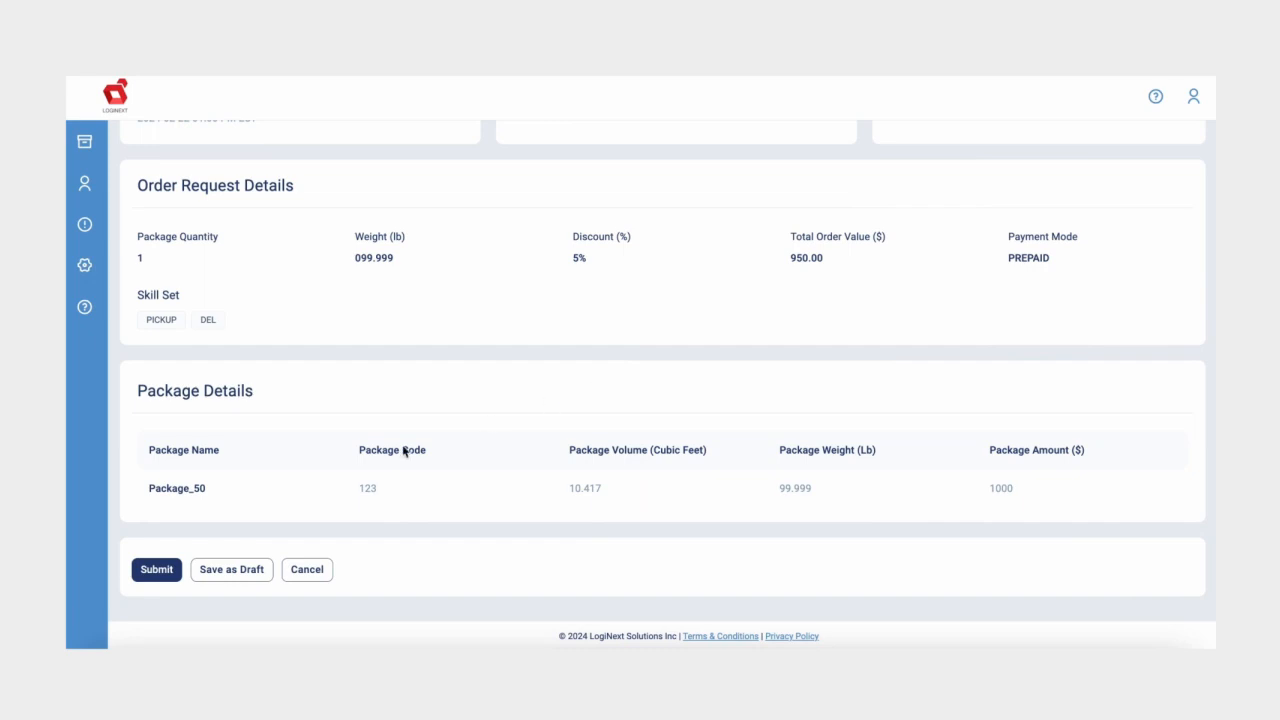
pyautogui.click(165, 569)
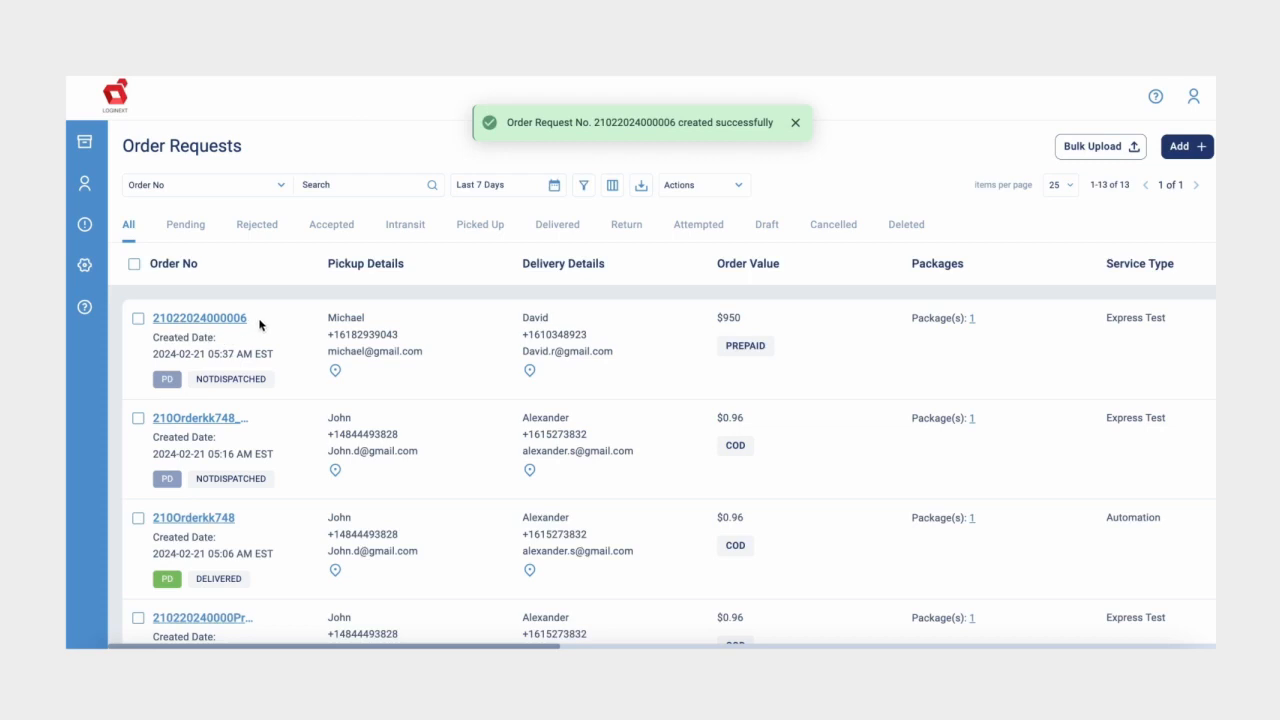
pyautogui.click(139, 320)
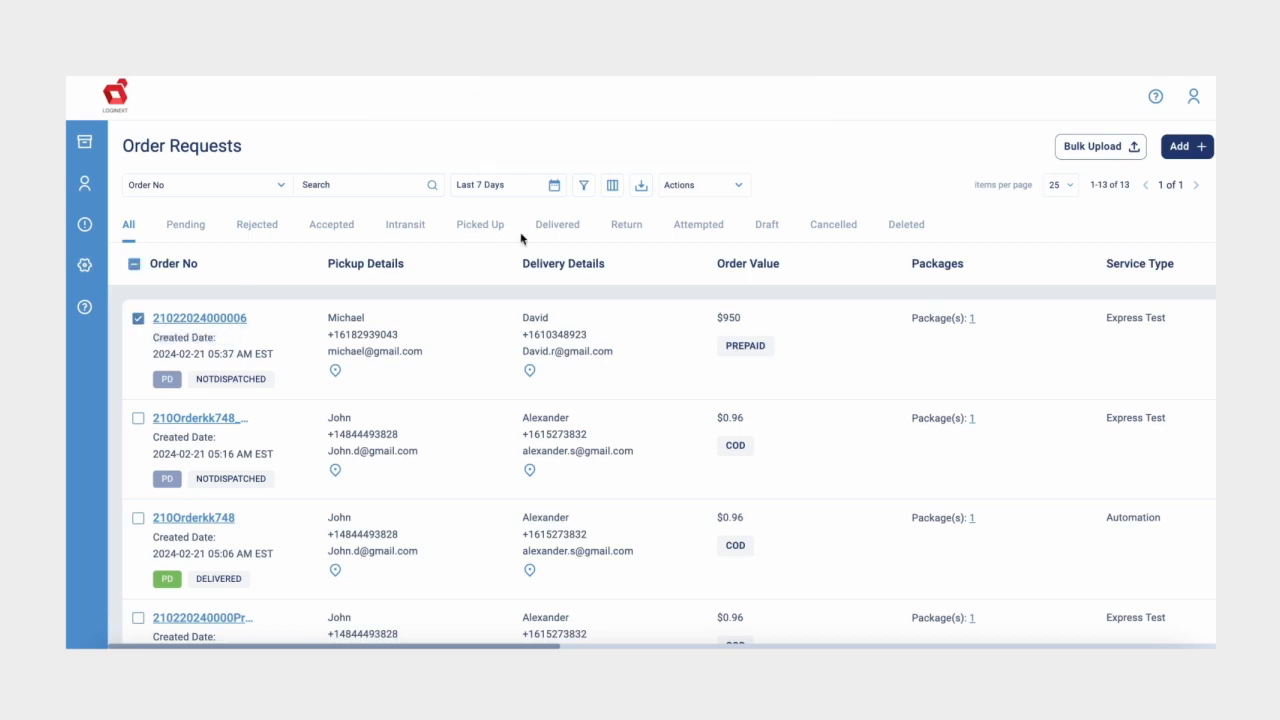
pyautogui.click(676, 188)
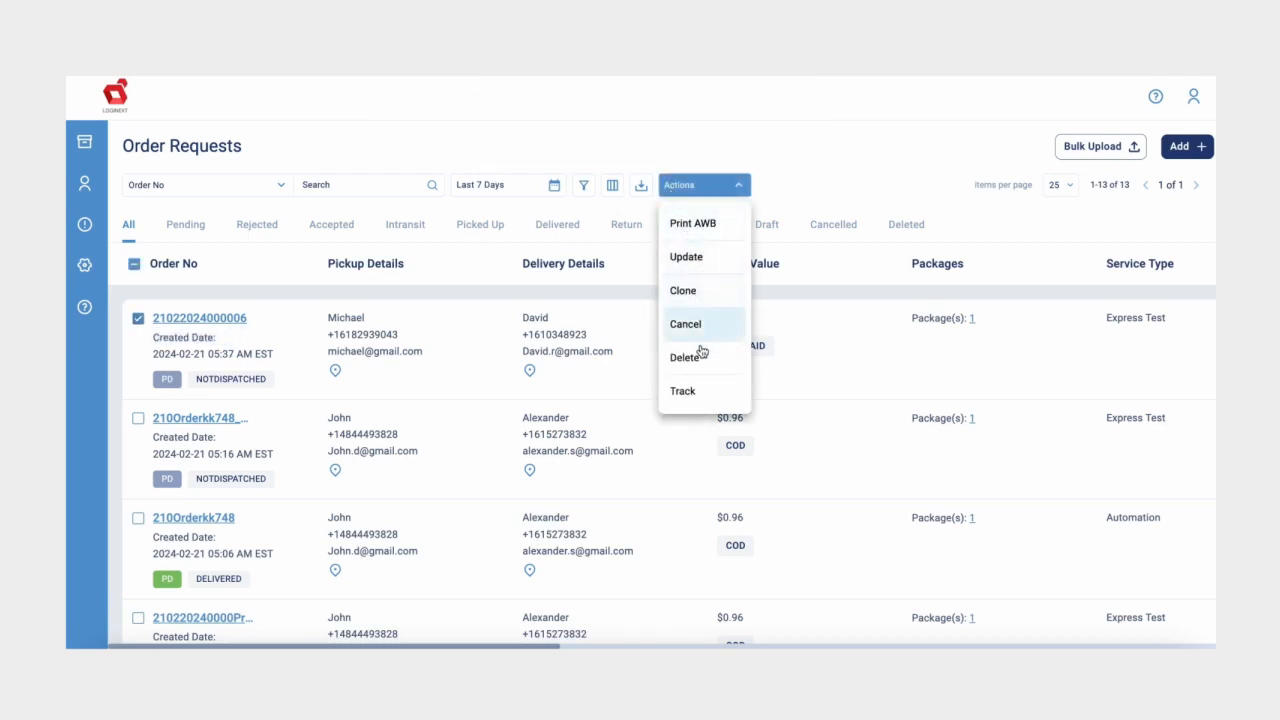
pyautogui.click(693, 446)
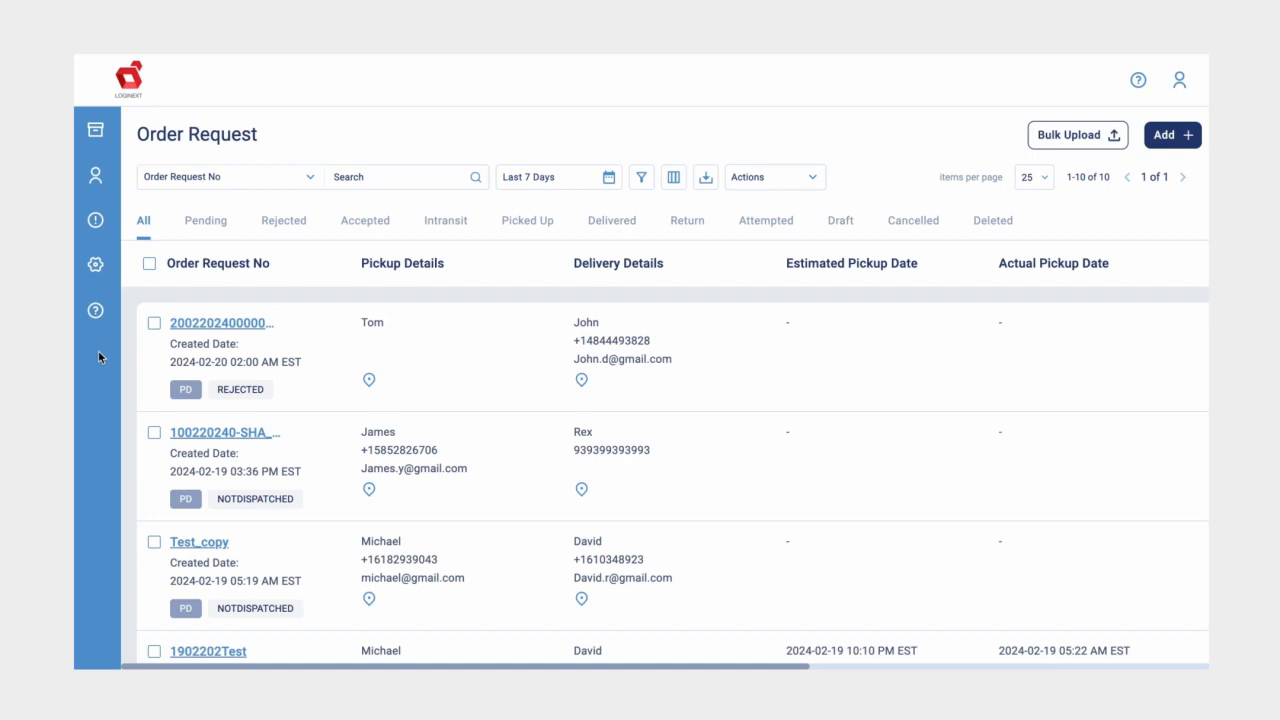
# Step: Save the Organization Profile from Settings with its College Station billing address
pyautogui.click(95, 265)
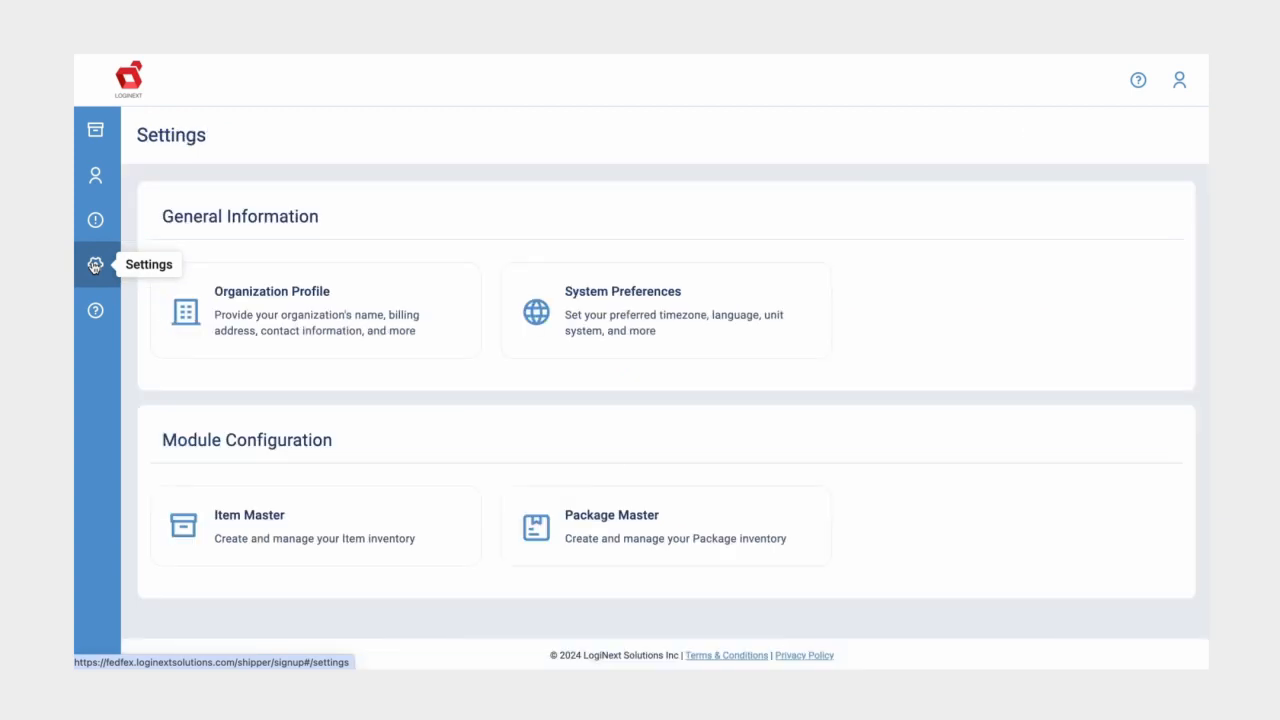
pyautogui.click(271, 332)
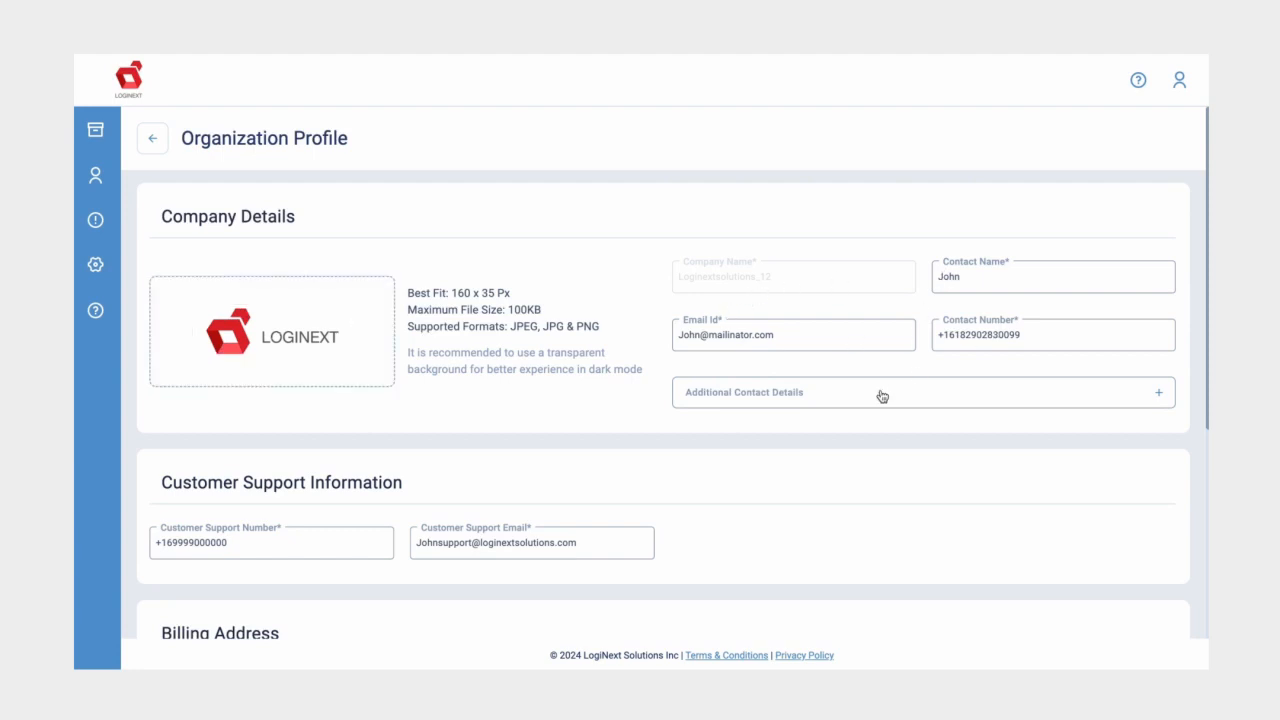
pyautogui.scroll(-3, 817, 460)
pyautogui.scroll(-2, 815, 456)
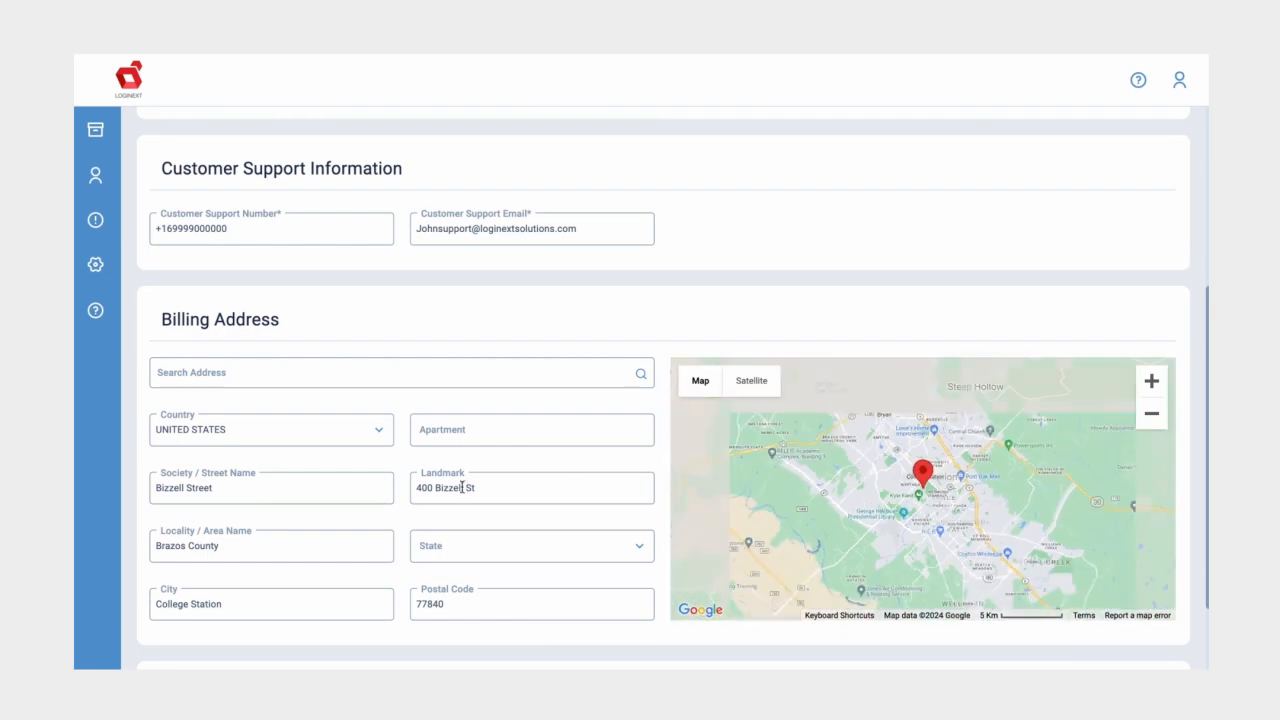
pyautogui.scroll(-1, 507, 484)
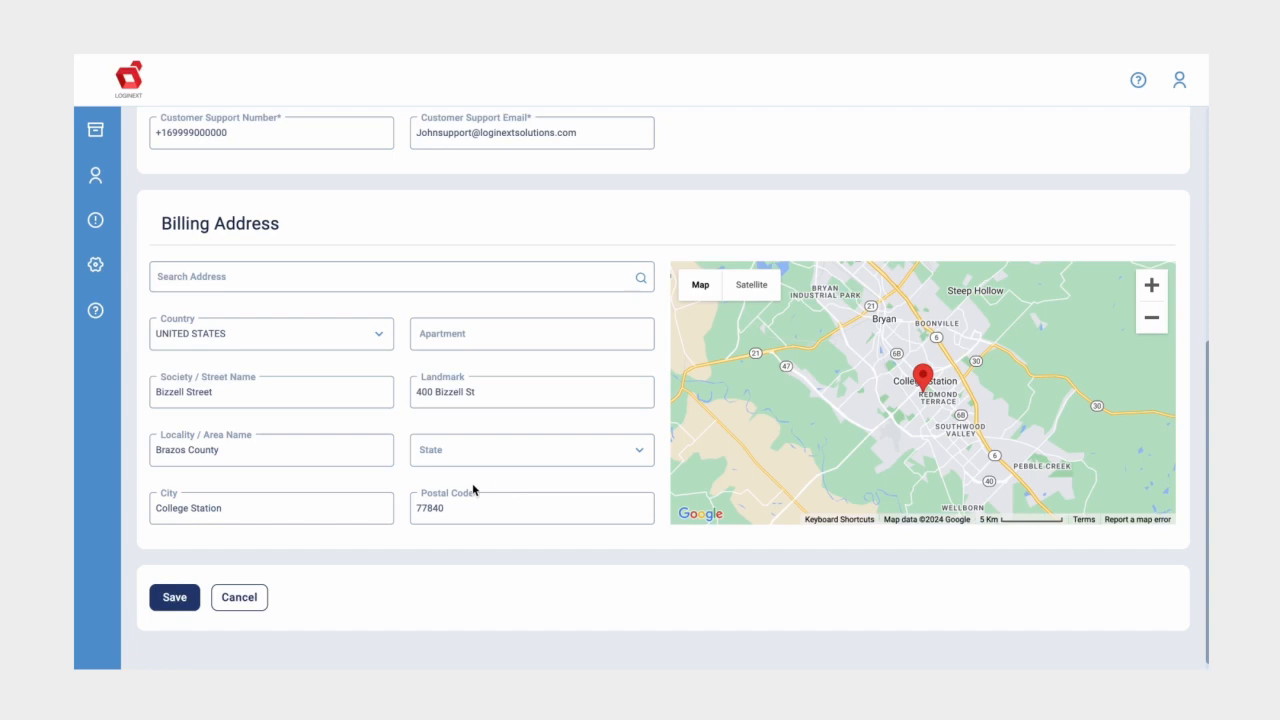
pyautogui.click(176, 600)
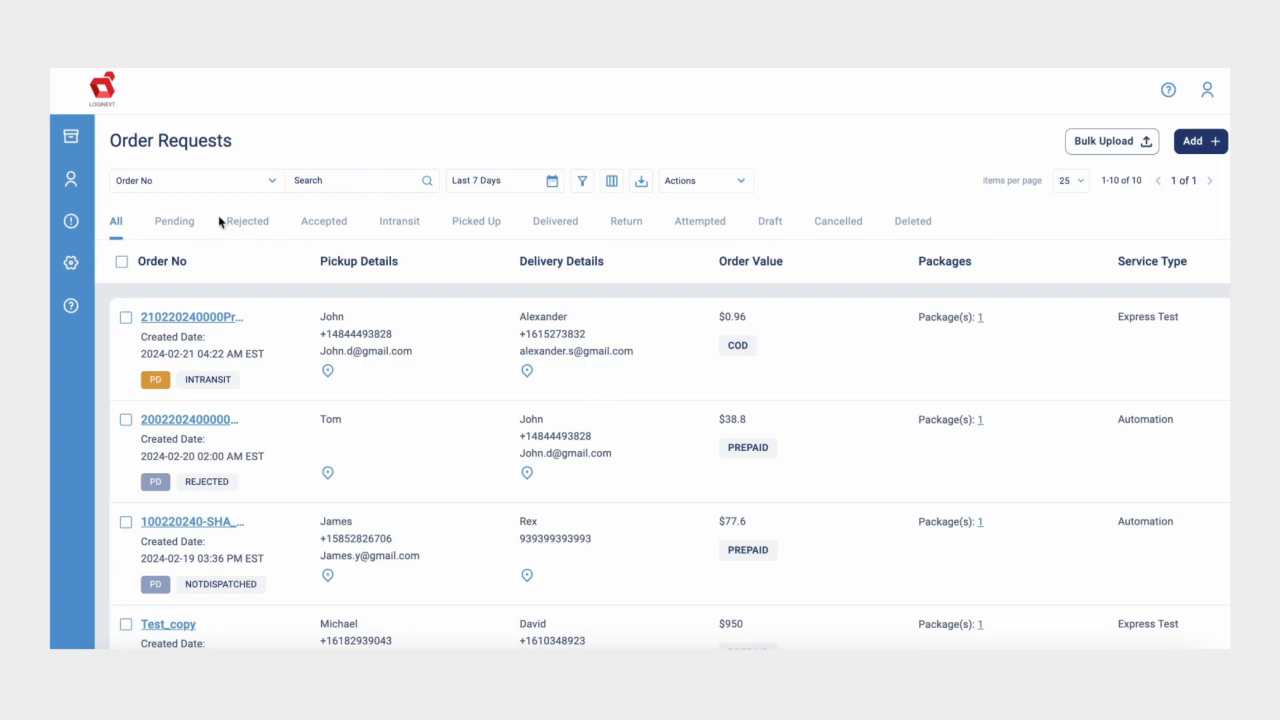
# Step: Start a new customer, entering its customer ID, name, and customer type NYBranch
pyautogui.click(78, 179)
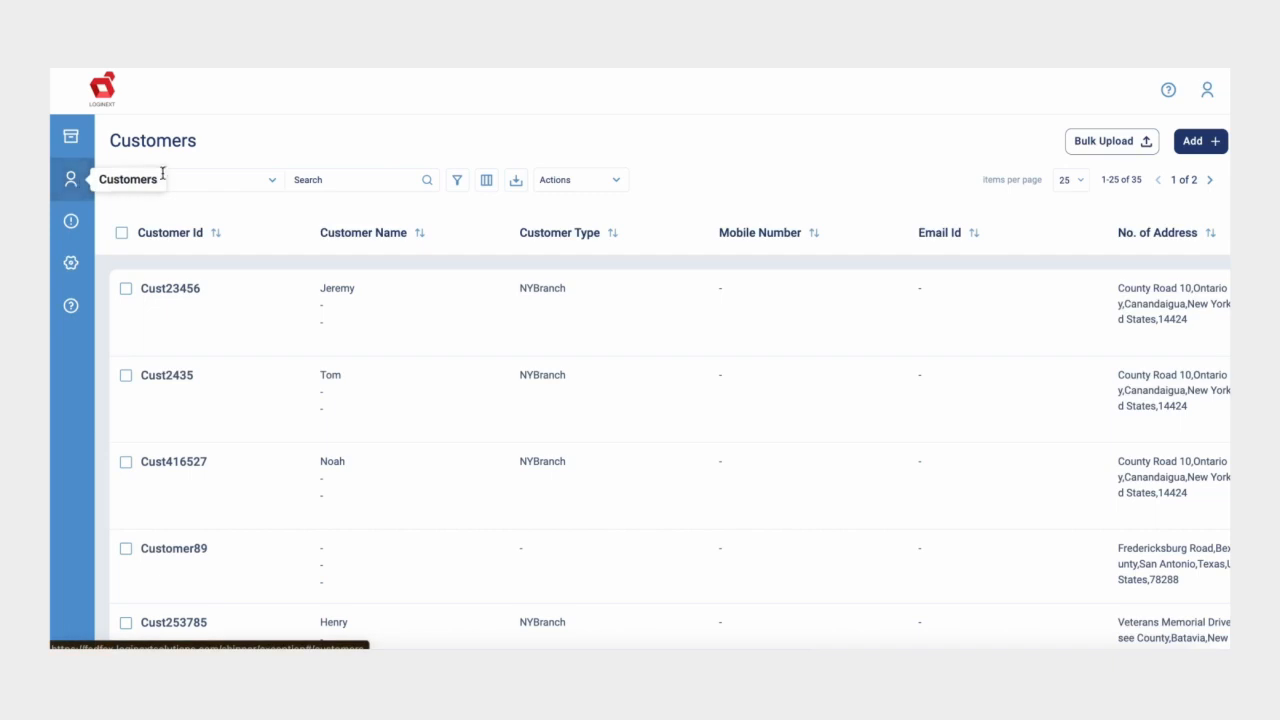
pyautogui.click(1190, 142)
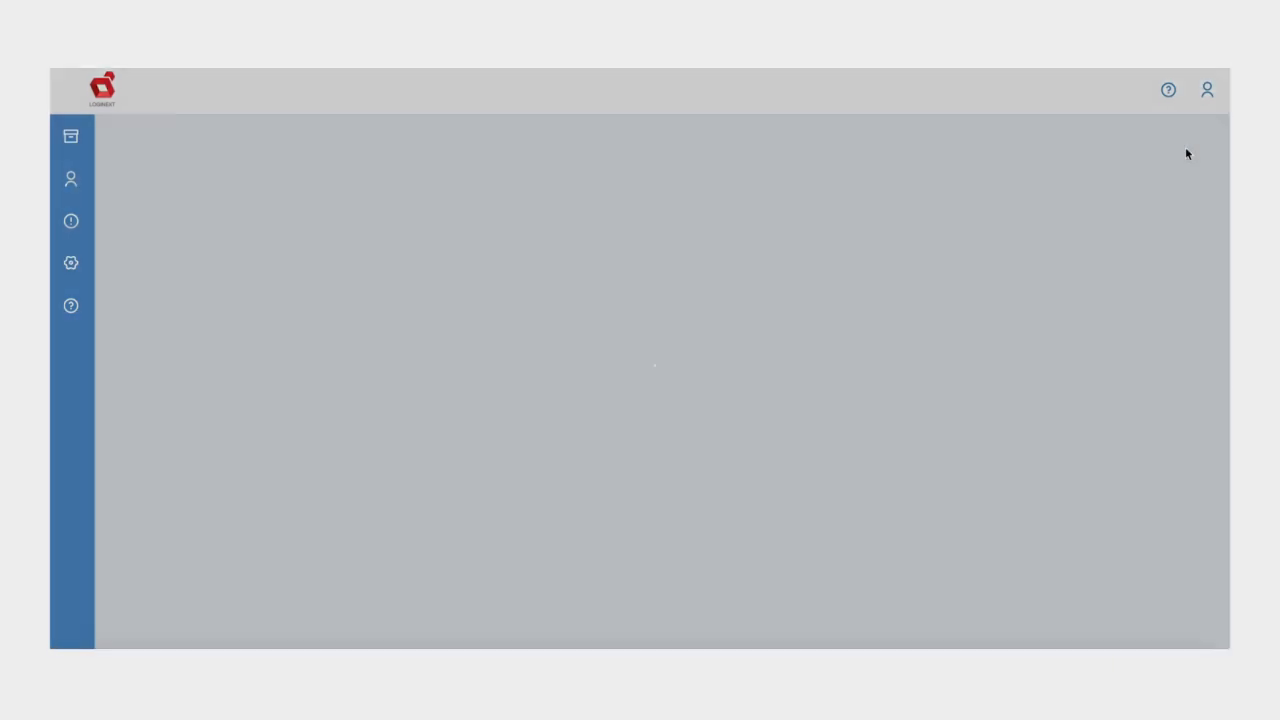
pyautogui.click(235, 330)
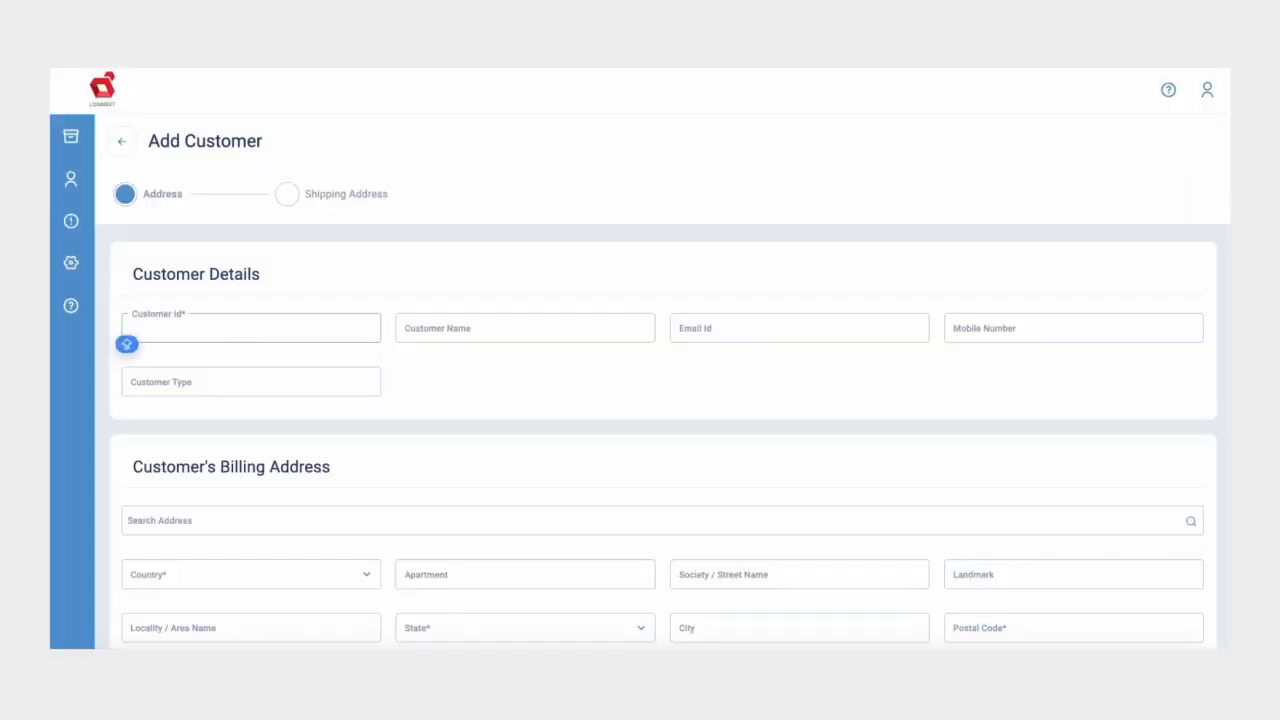
pyautogui.write('Cust123456')
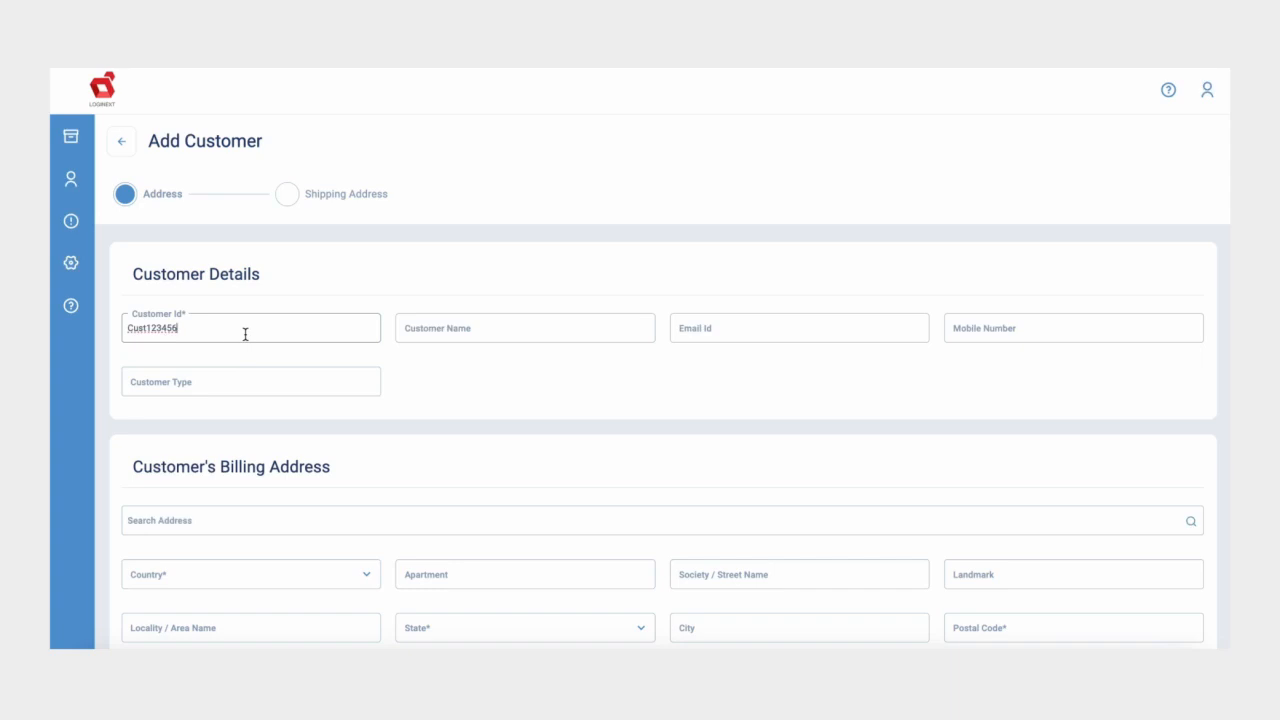
pyautogui.click(434, 332)
pyautogui.write('David')
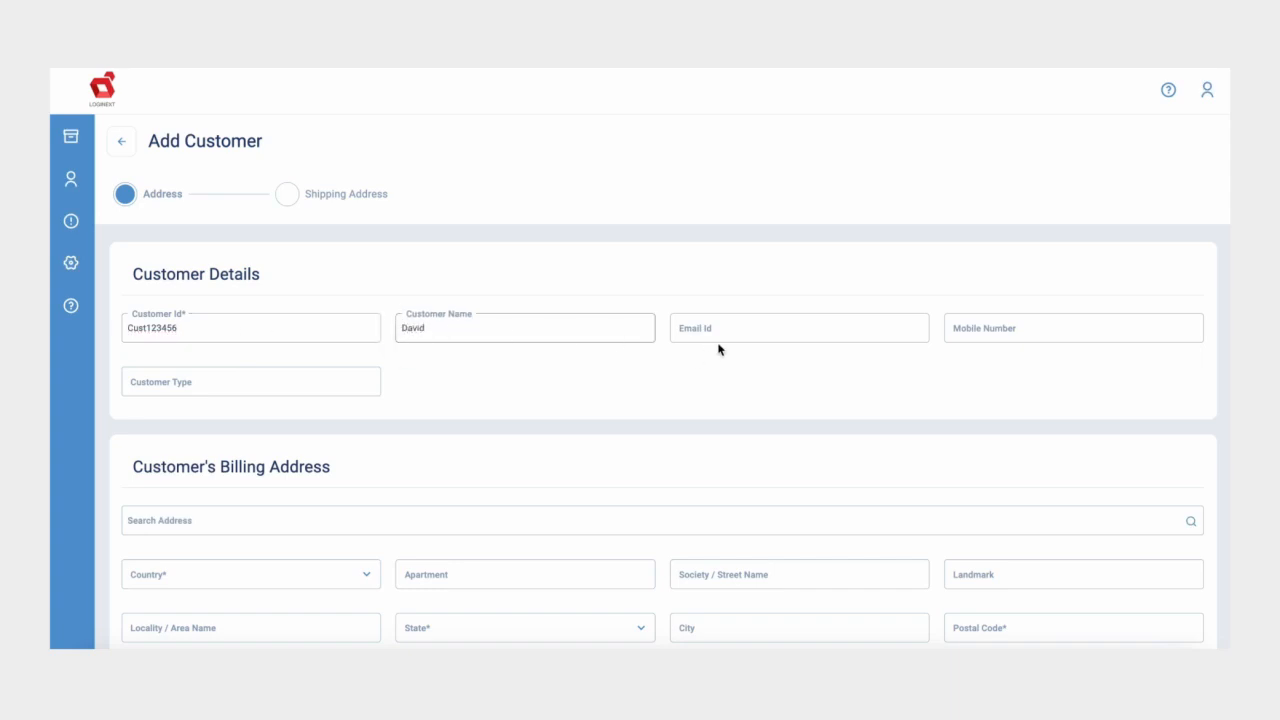
pyautogui.click(719, 331)
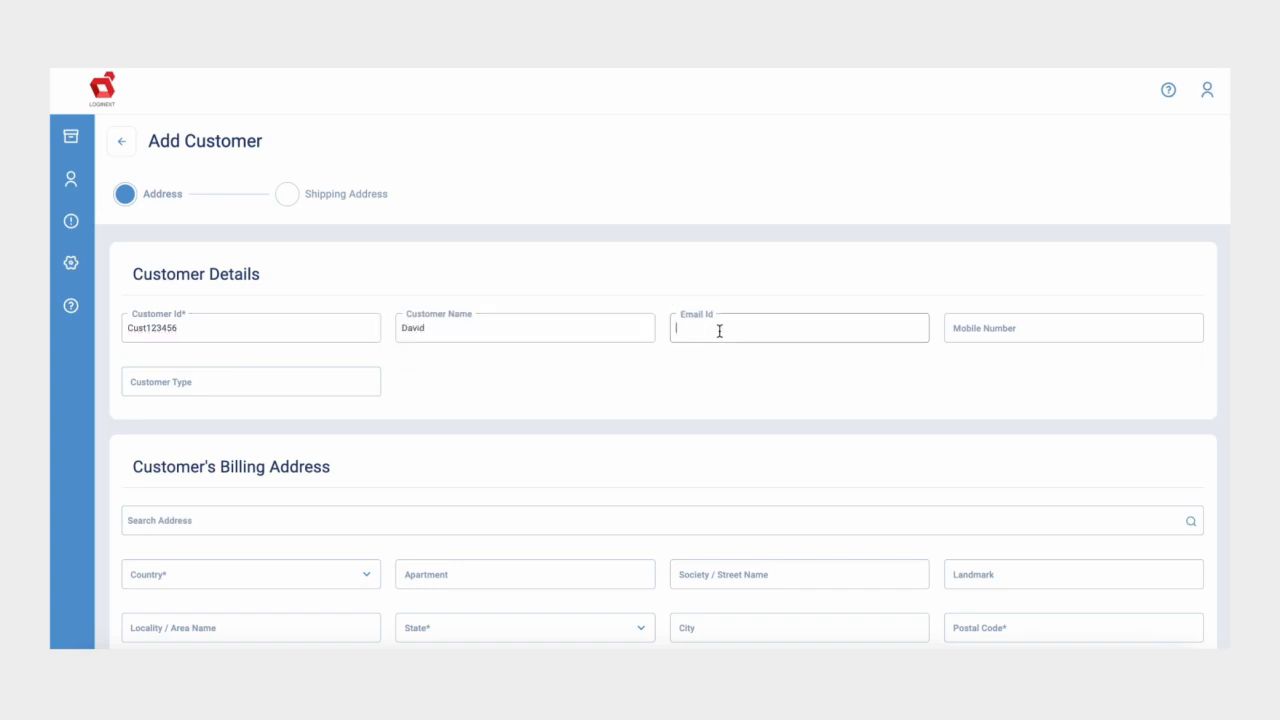
pyautogui.click(967, 319)
pyautogui.click(233, 382)
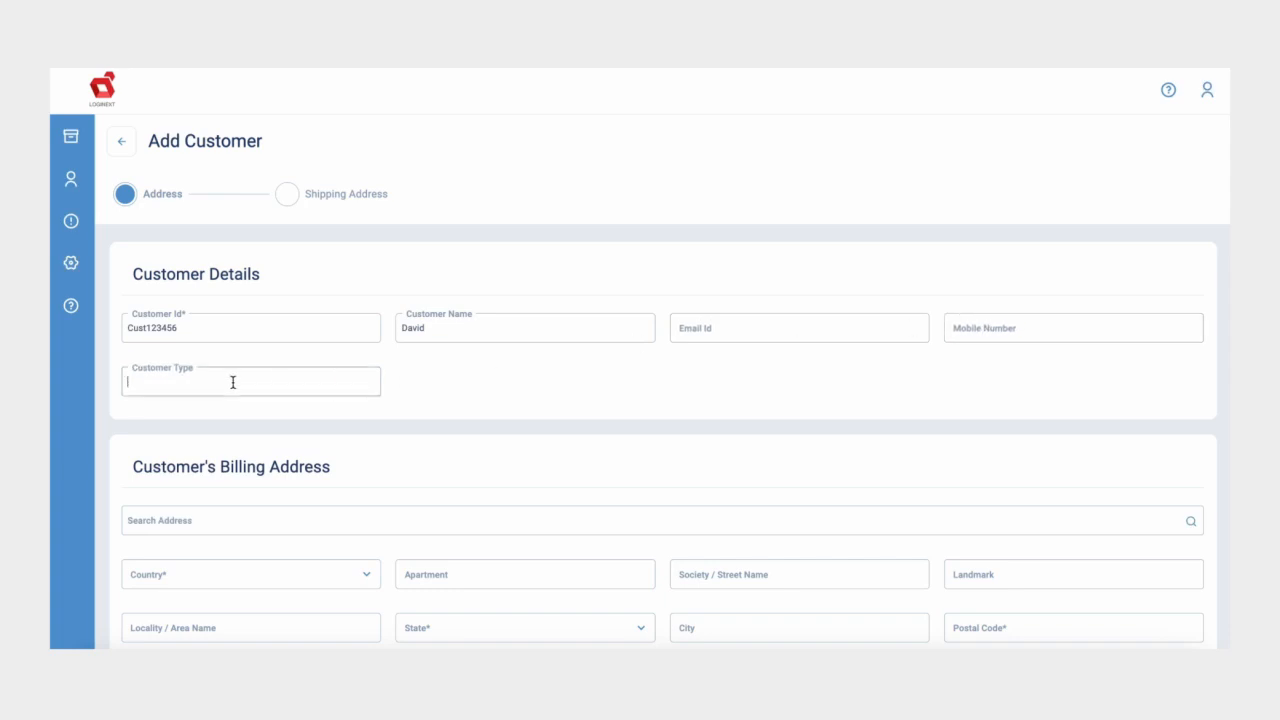
pyautogui.write('NYBranch')
# Step: Set country to United States, auto-fill the Canandaigua billing address from search, and proceed
pyautogui.scroll(-2, 234, 460)
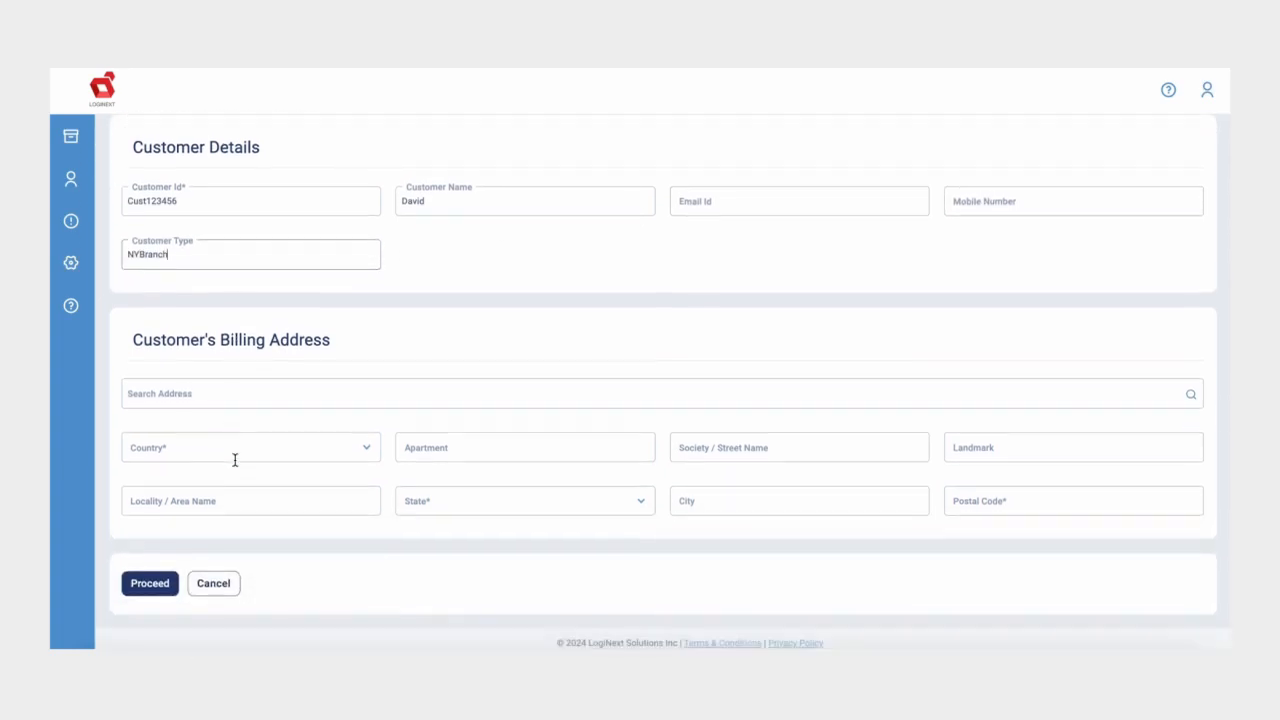
pyautogui.click(220, 393)
pyautogui.click(209, 452)
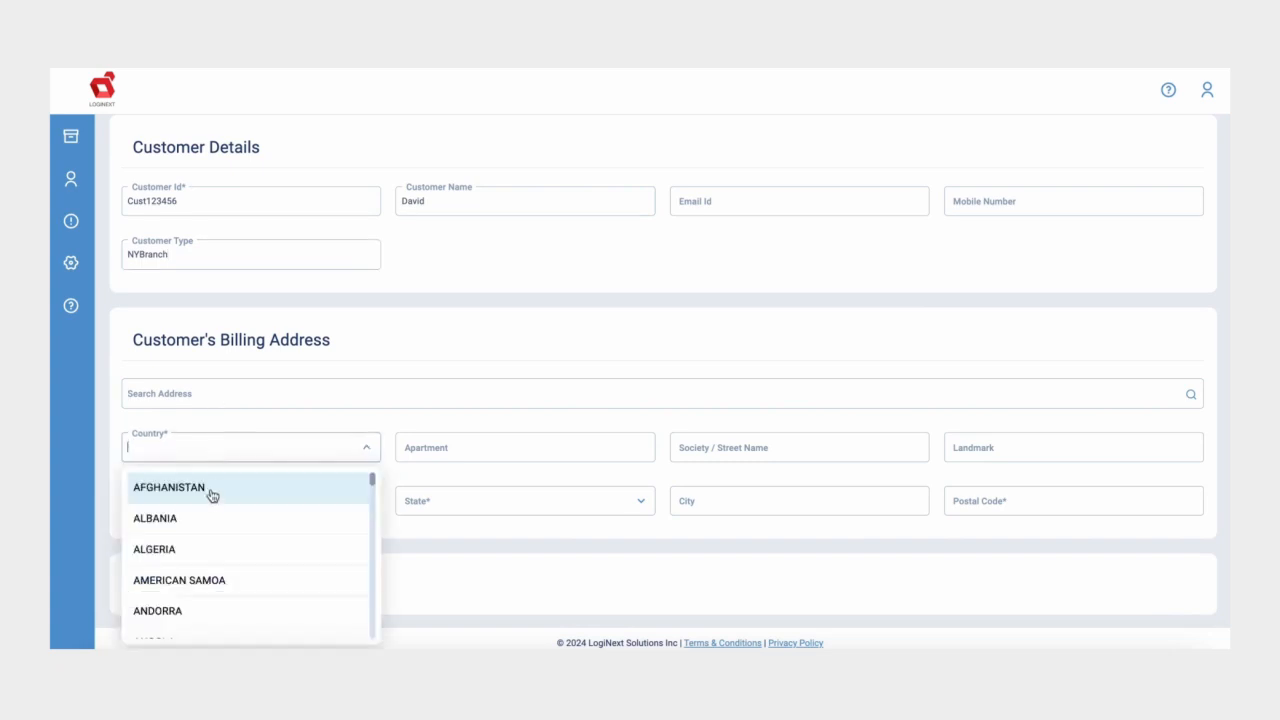
pyautogui.write('urit')
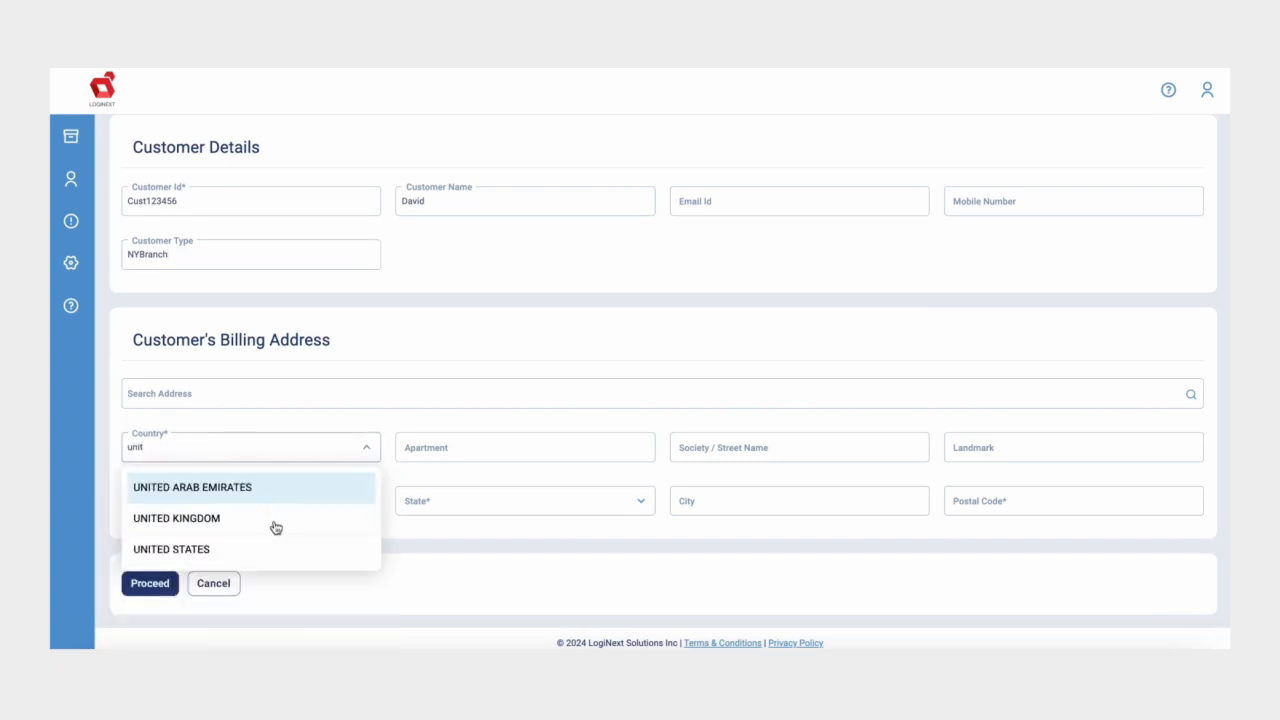
pyautogui.click(276, 549)
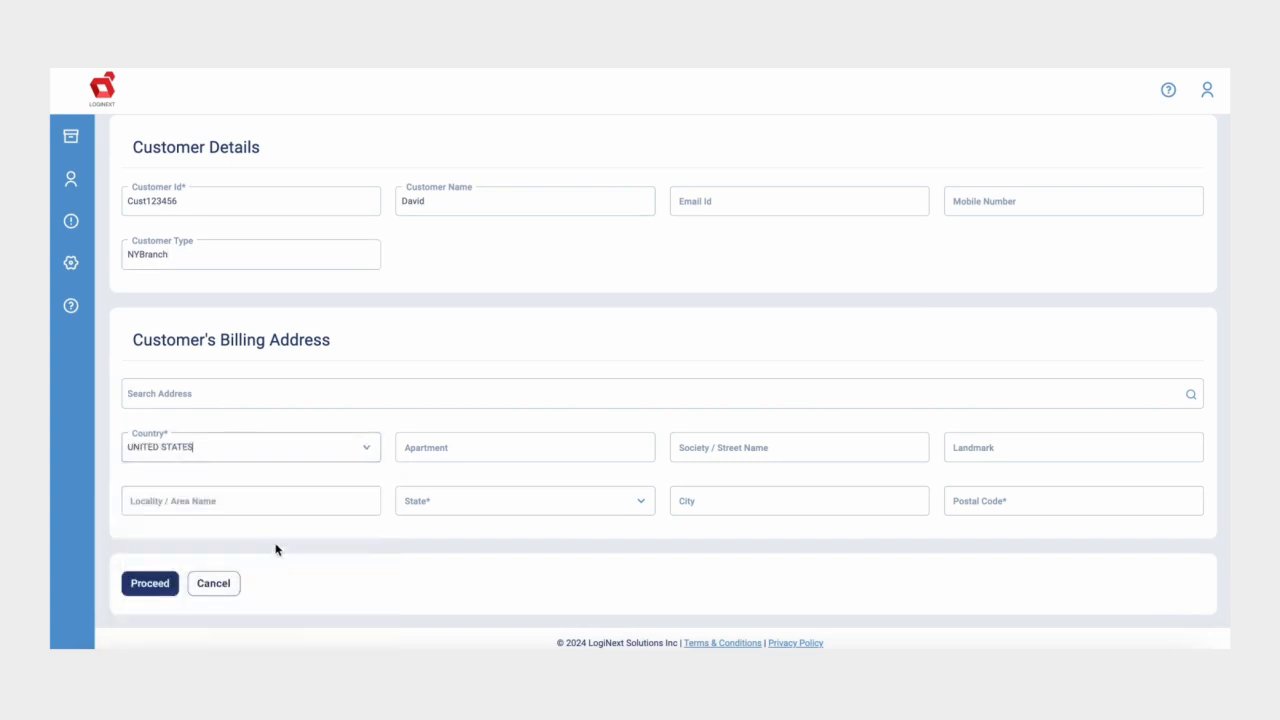
pyautogui.click(414, 448)
pyautogui.click(303, 389)
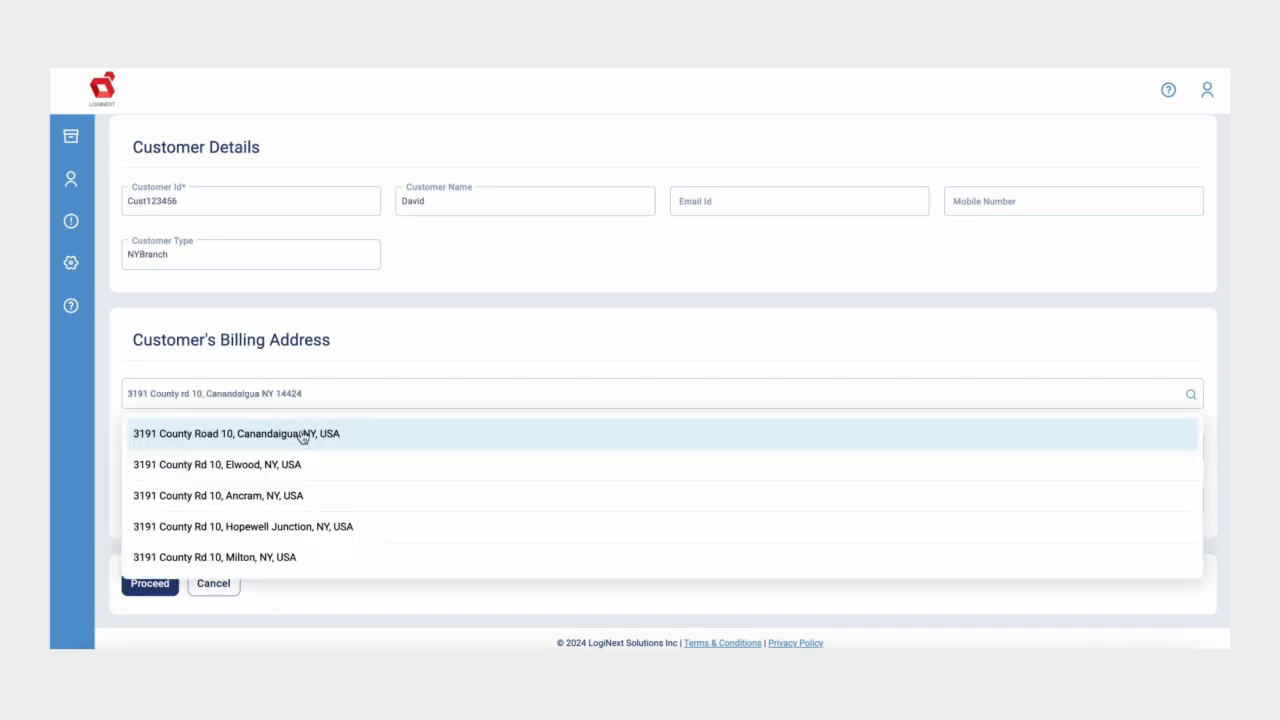
pyautogui.click(300, 434)
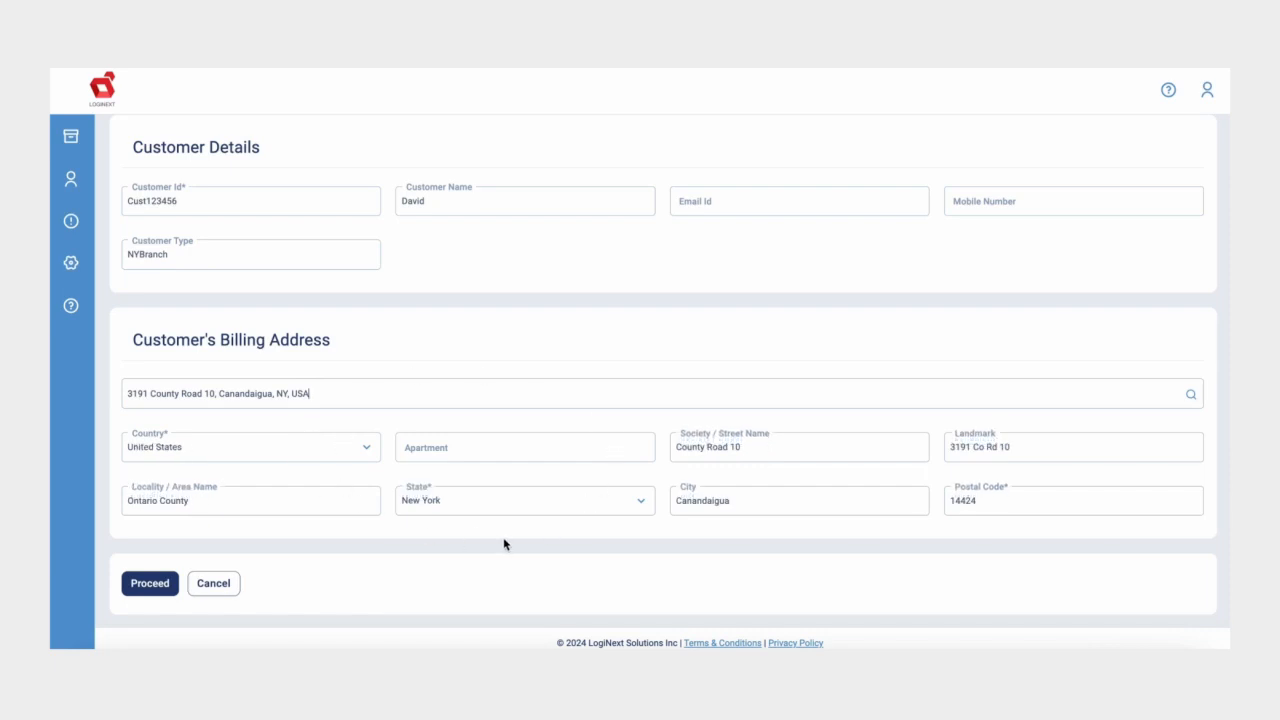
pyautogui.click(148, 593)
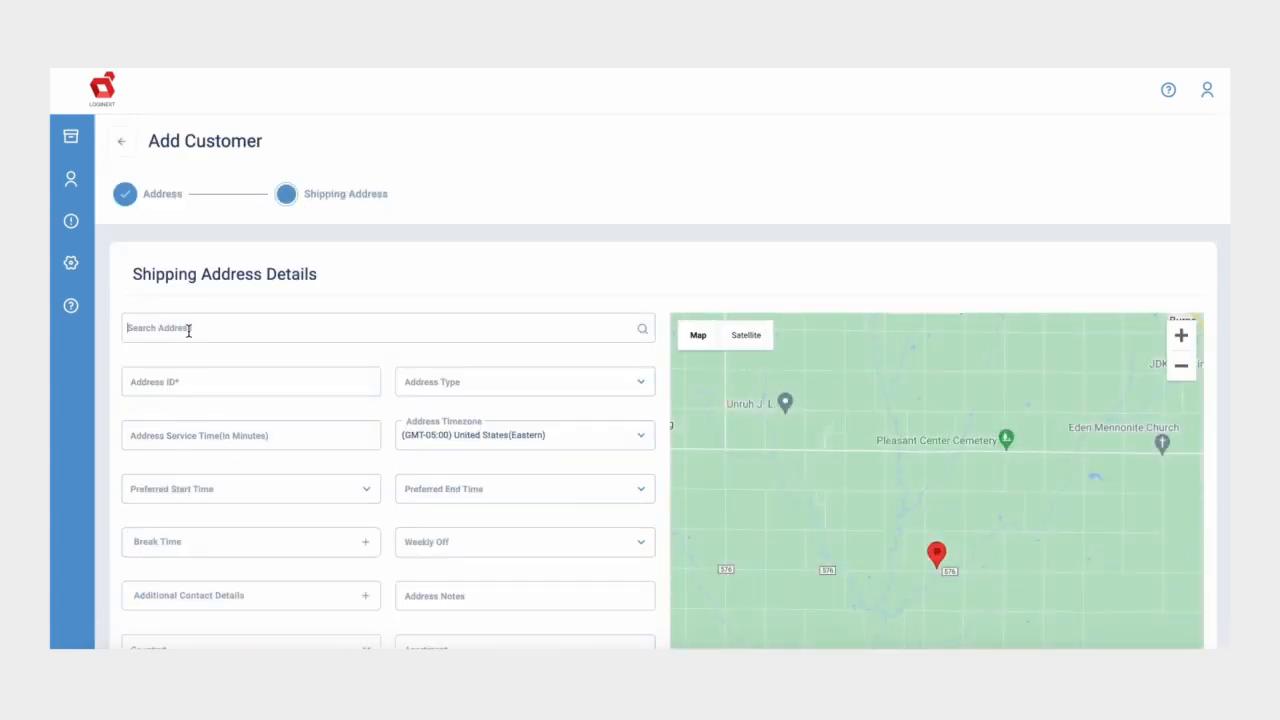
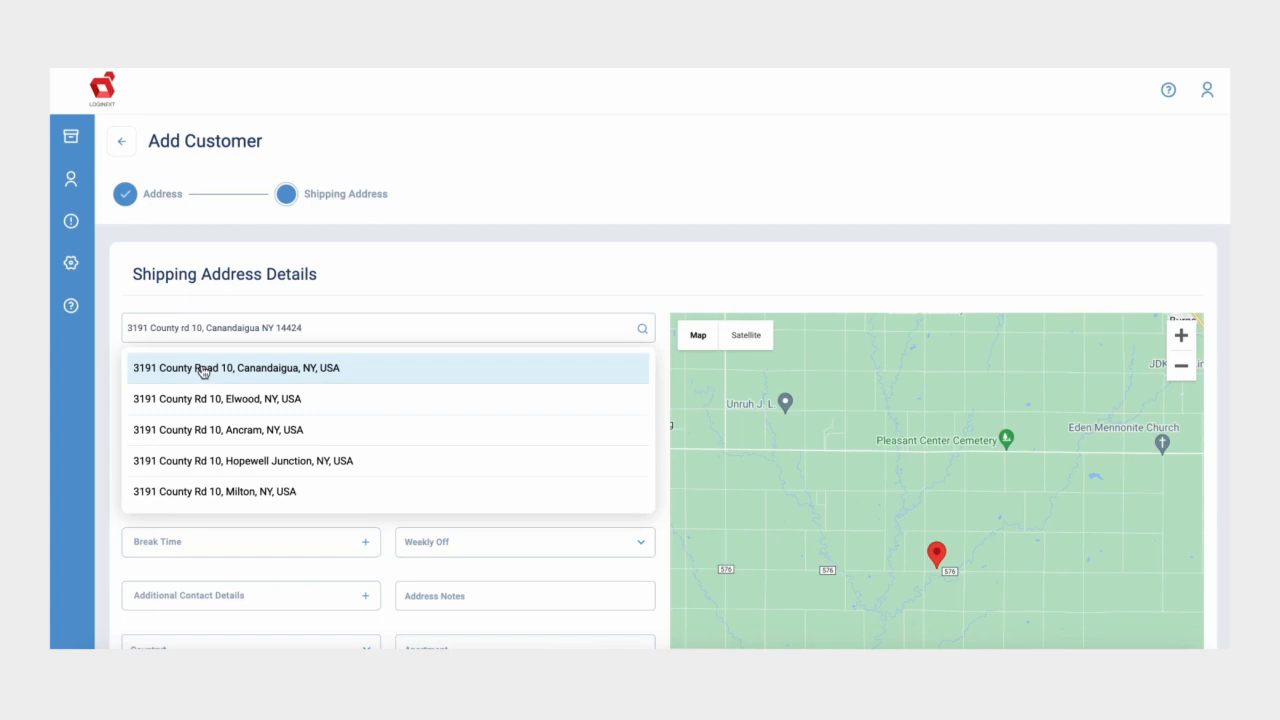
# Step: Fill the shipping address from the Canandaigua suggestion and give it Address ID 67834
pyautogui.click(201, 368)
pyautogui.scroll(-2, 201, 371)
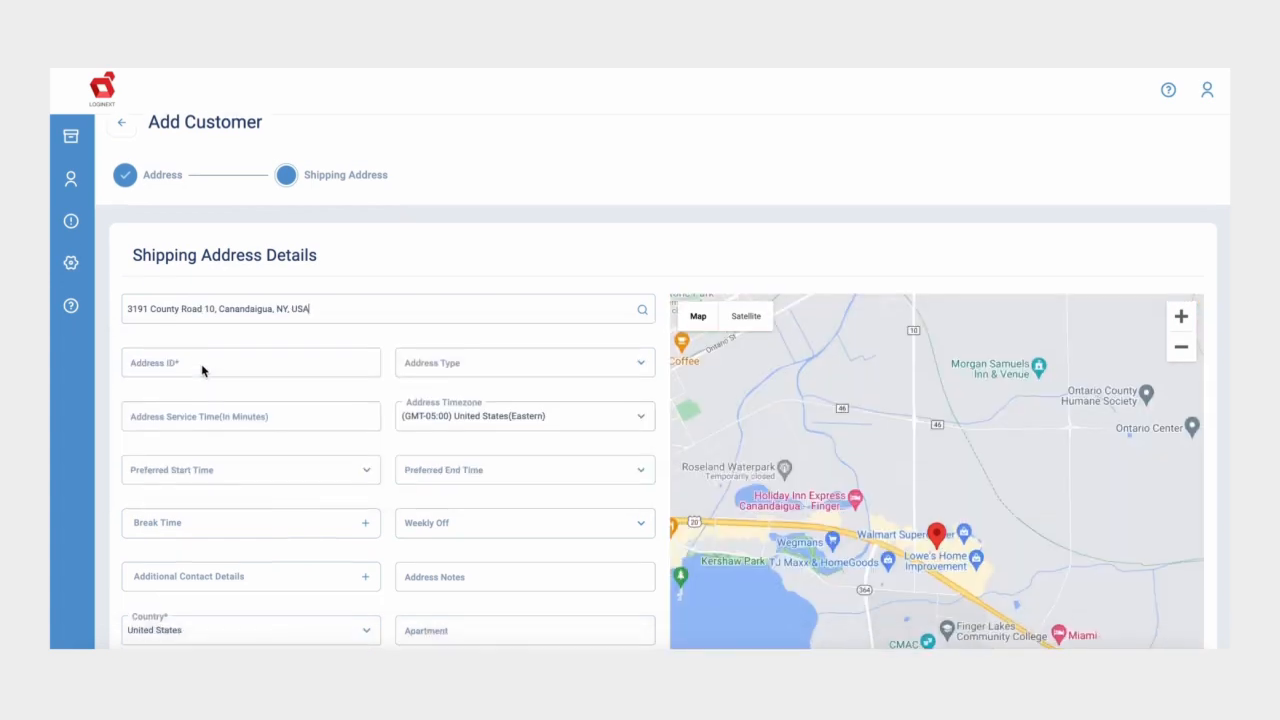
pyautogui.scroll(-1, 201, 371)
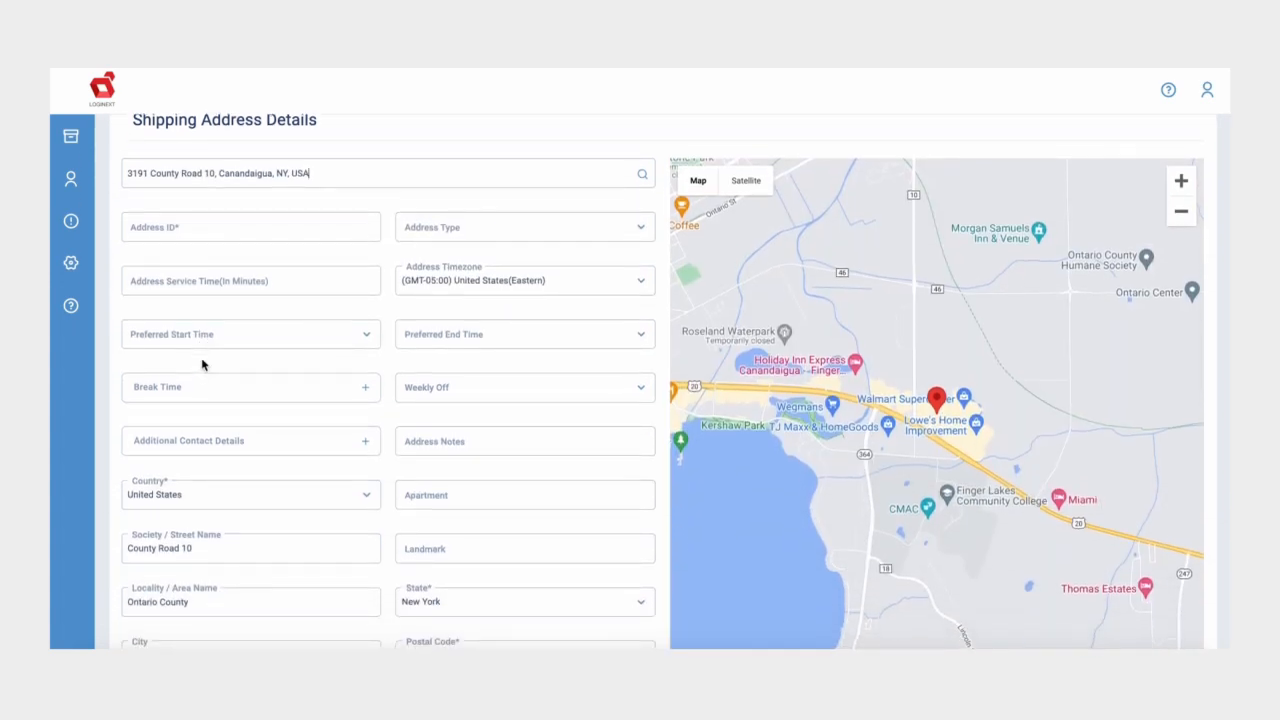
pyautogui.click(184, 228)
pyautogui.write('6')
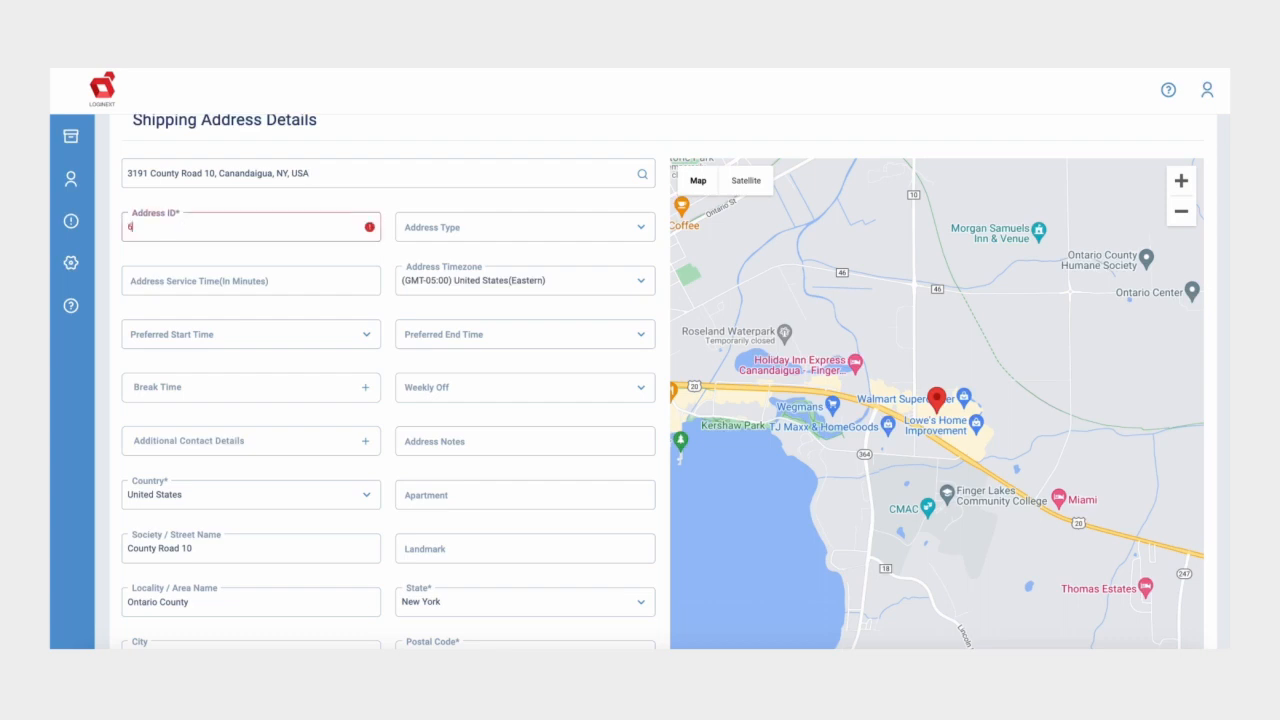
pyautogui.write('7834')
# Step: Set a 12:00 AM to 2:00 AM preferred window, skip breaks and extra contacts, and save
pyautogui.click(223, 331)
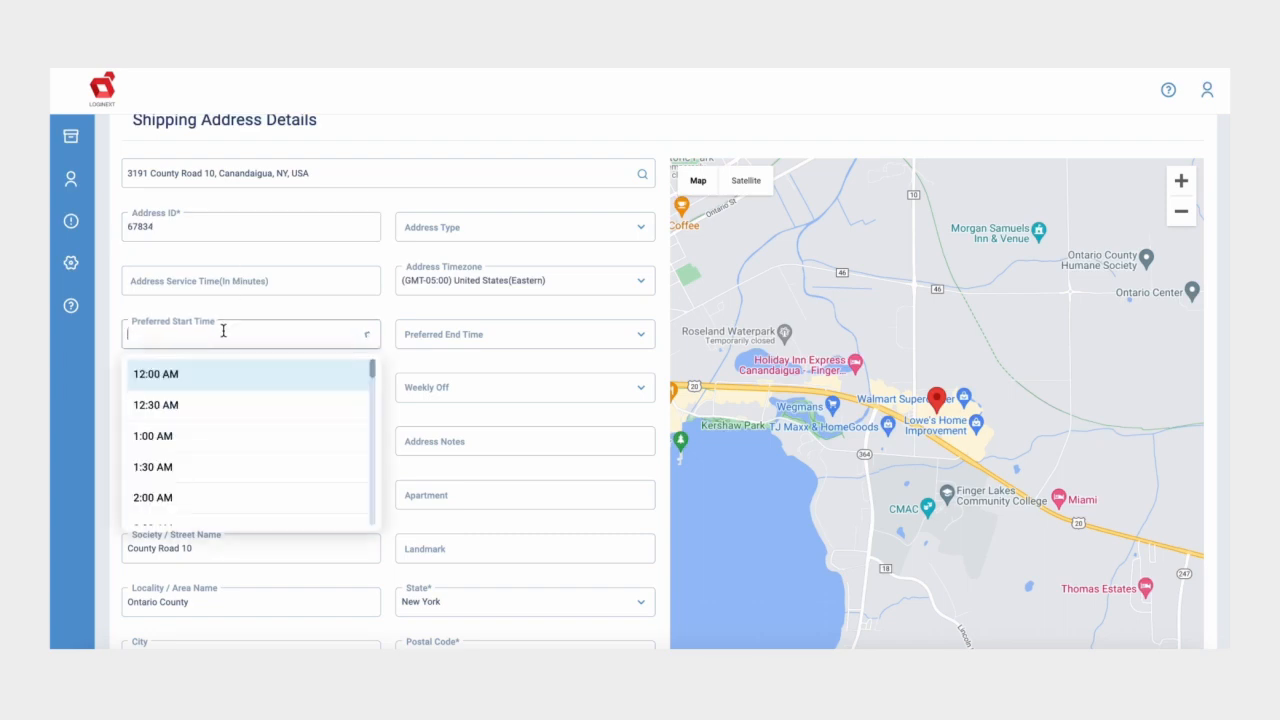
pyautogui.click(224, 385)
pyautogui.click(443, 338)
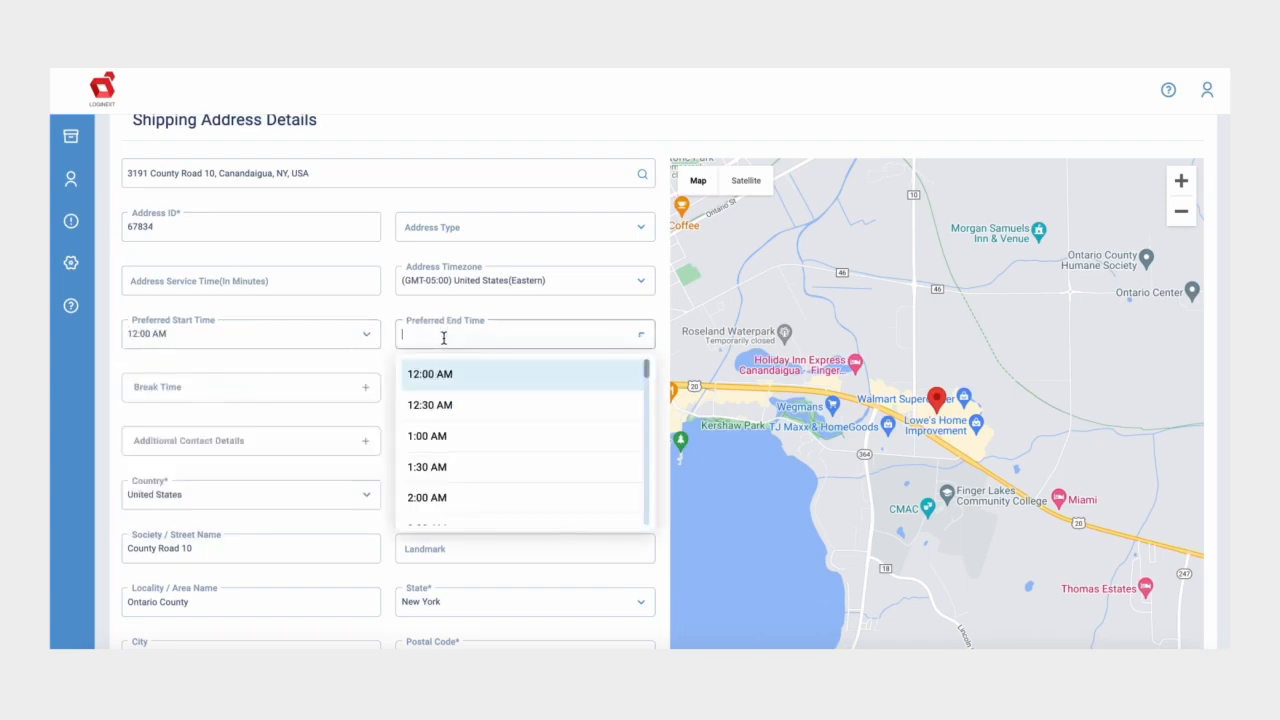
pyautogui.click(480, 495)
pyautogui.click(298, 400)
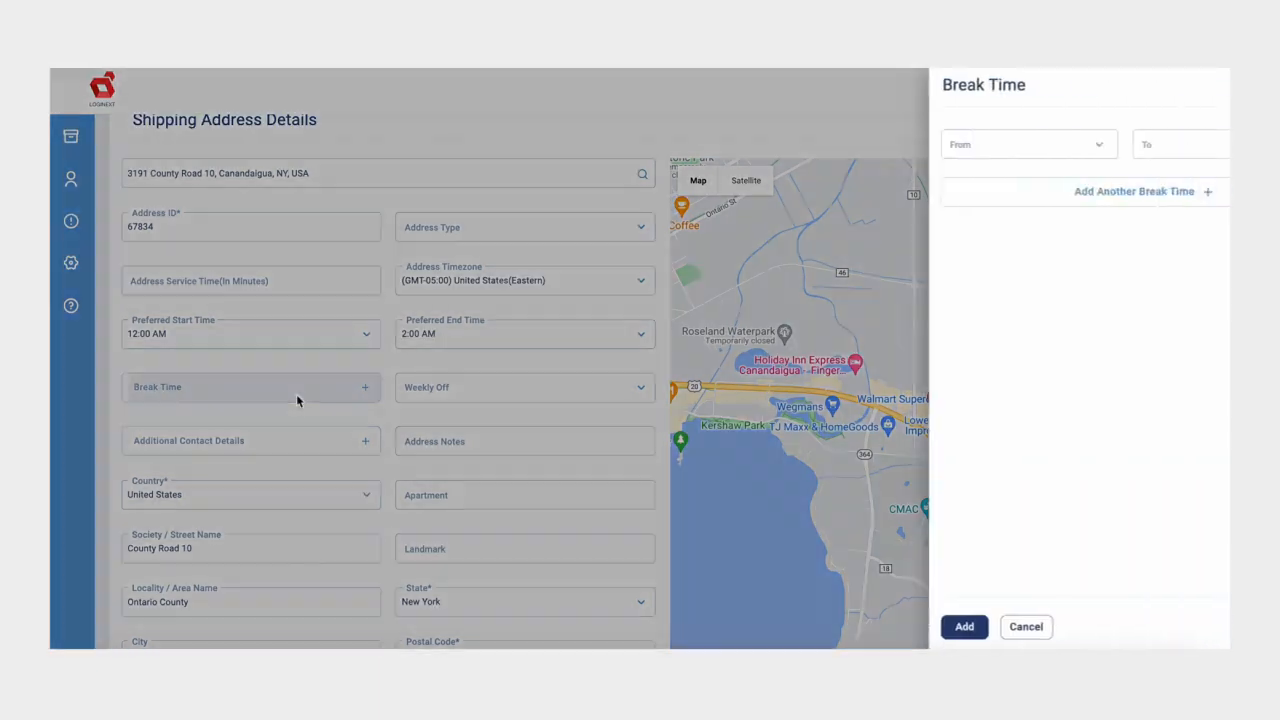
pyautogui.click(286, 440)
pyautogui.click(285, 441)
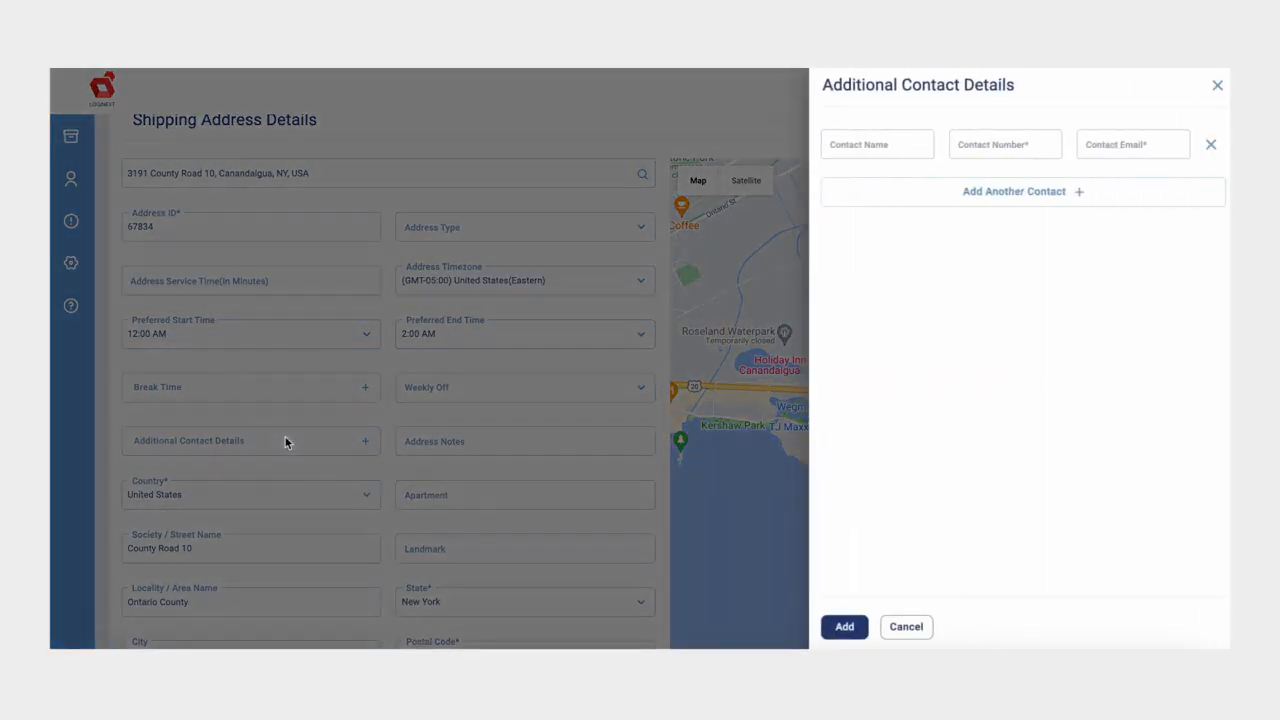
pyautogui.click(285, 437)
pyautogui.scroll(-1, 285, 443)
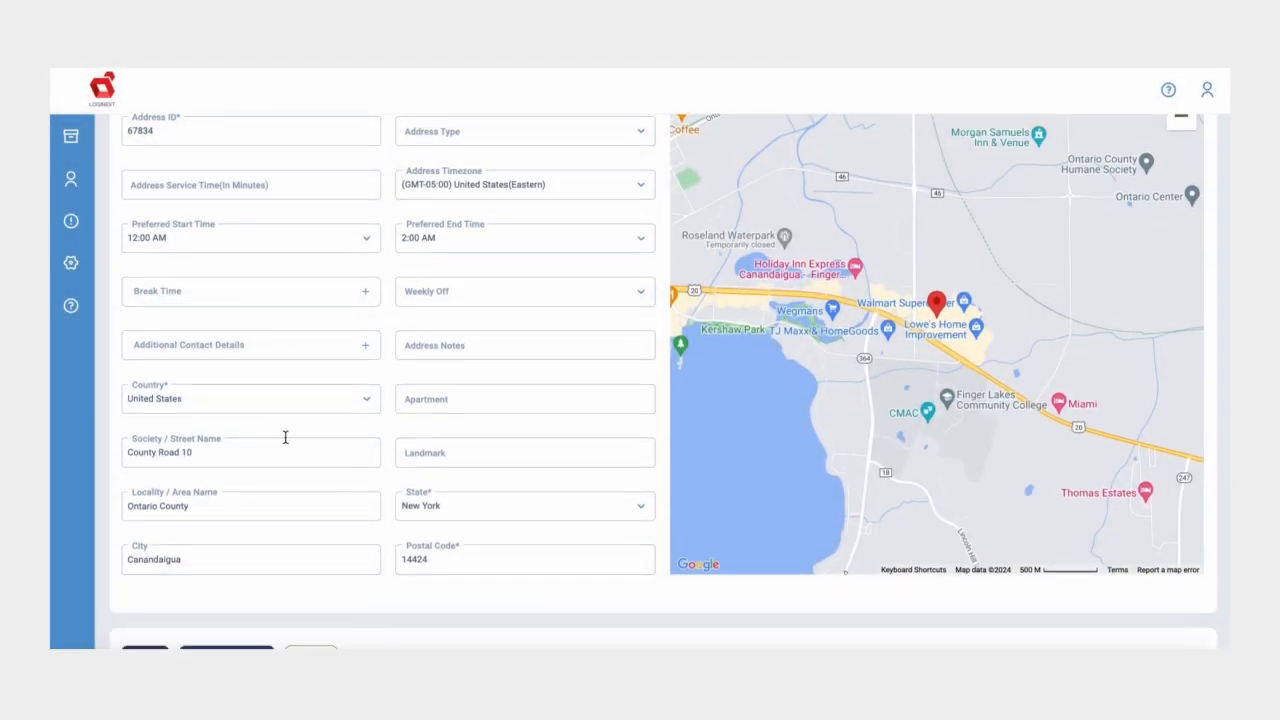
pyautogui.scroll(-1, 285, 440)
pyautogui.click(147, 584)
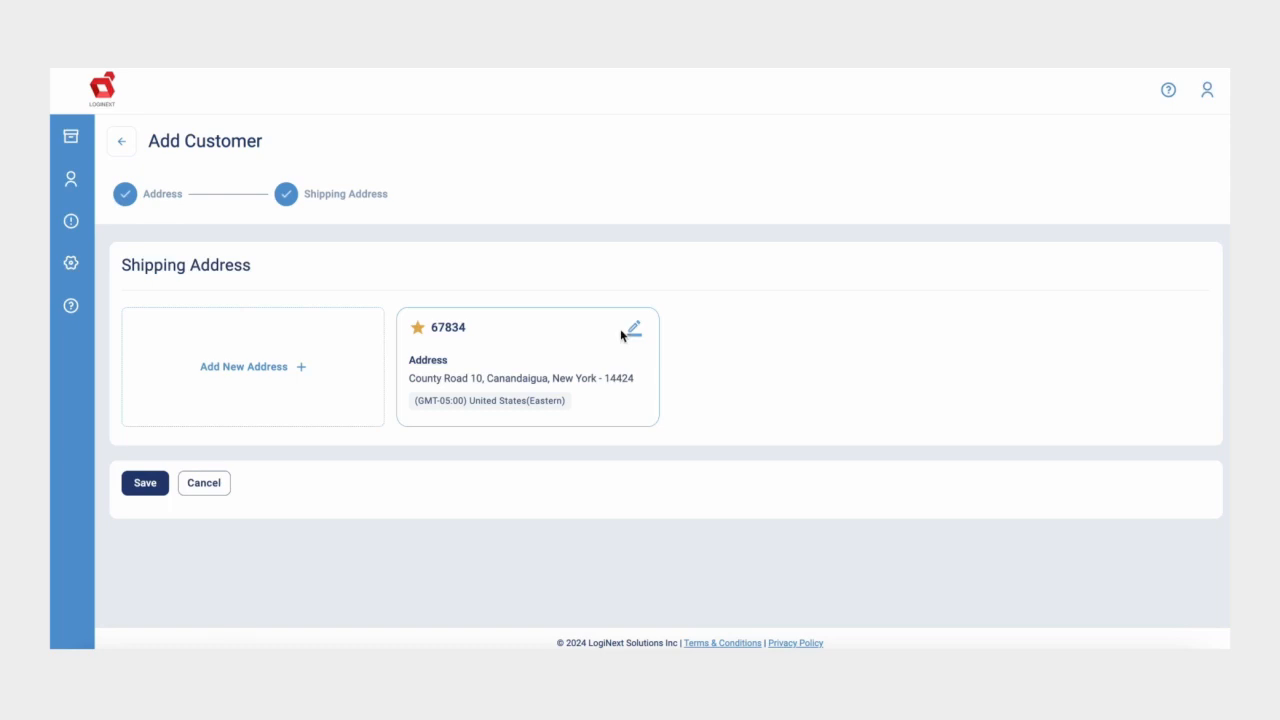
# Step: Save the new customer, then open the Danvers Branch customer's update form at Shipping Address
pyautogui.click(143, 485)
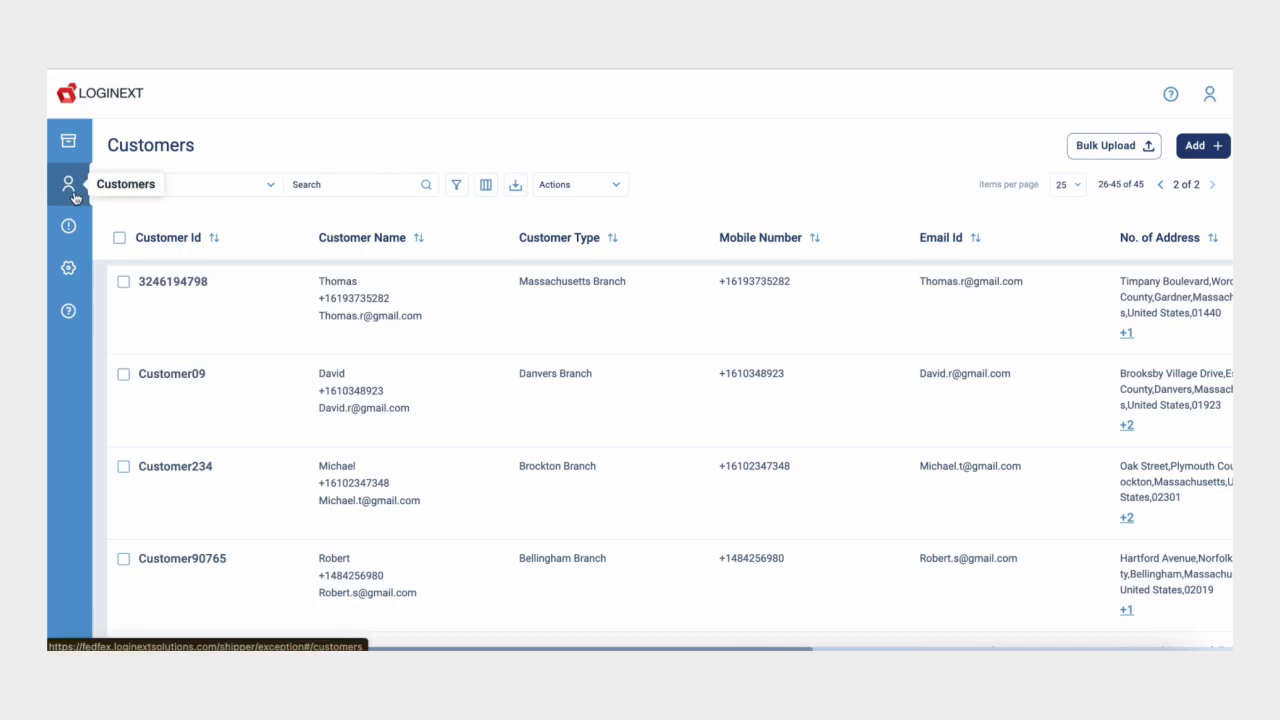
pyautogui.click(124, 375)
pyautogui.click(590, 188)
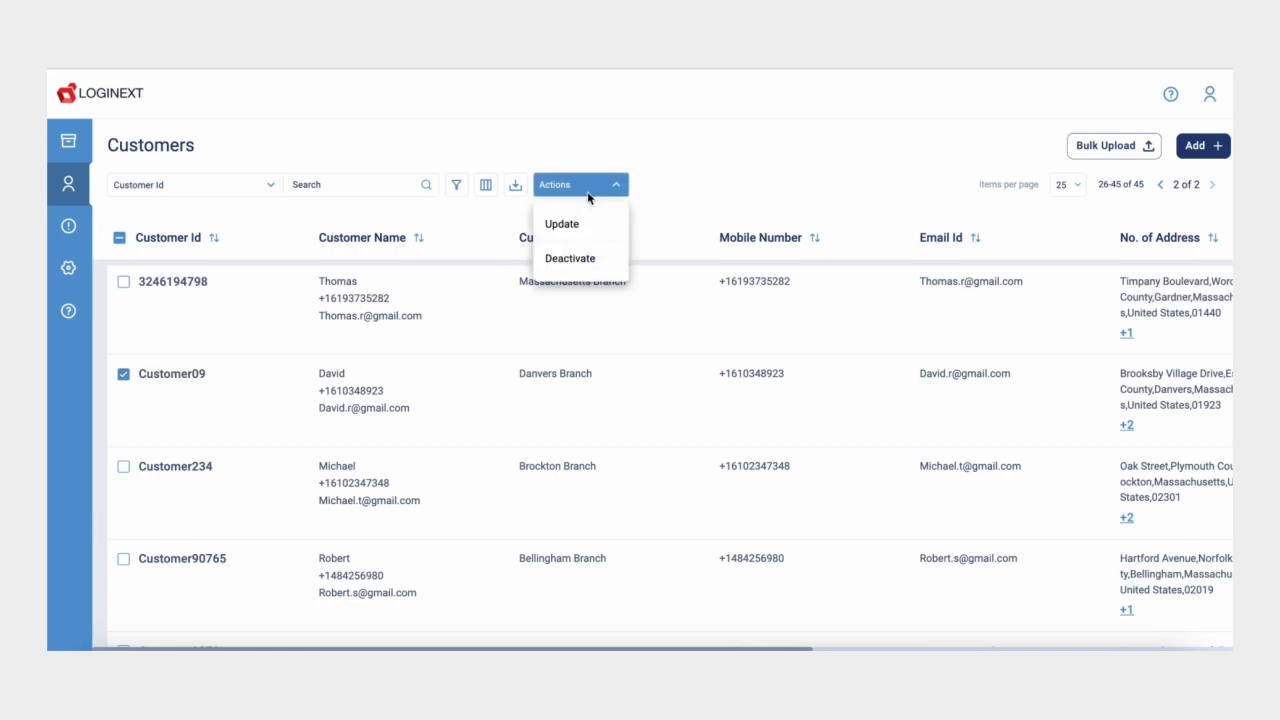
pyautogui.click(575, 230)
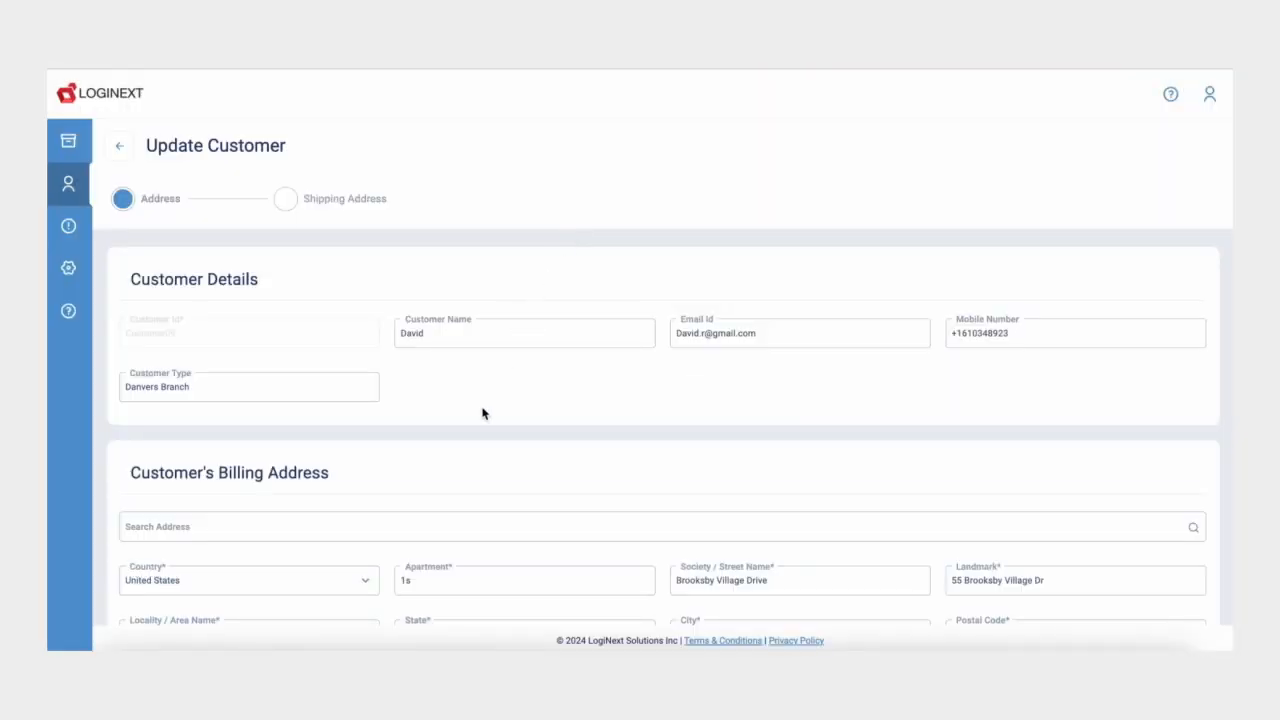
pyautogui.scroll(-3, 481, 413)
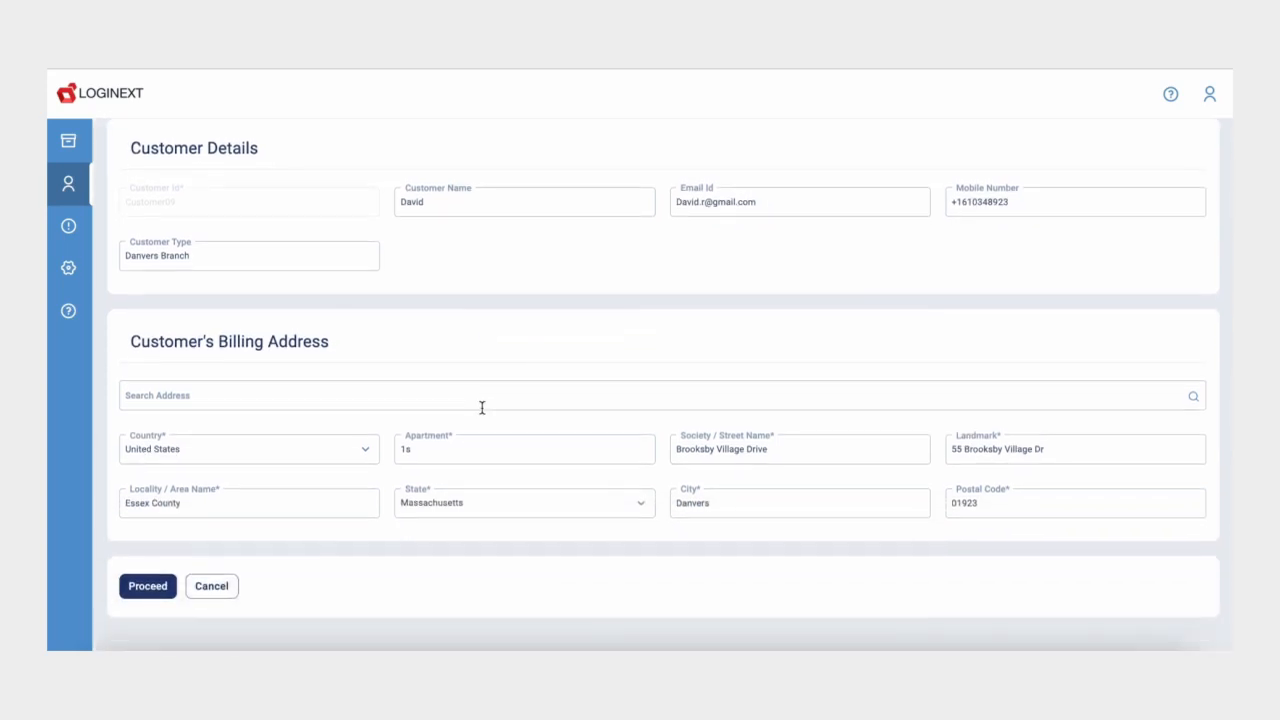
pyautogui.click(140, 586)
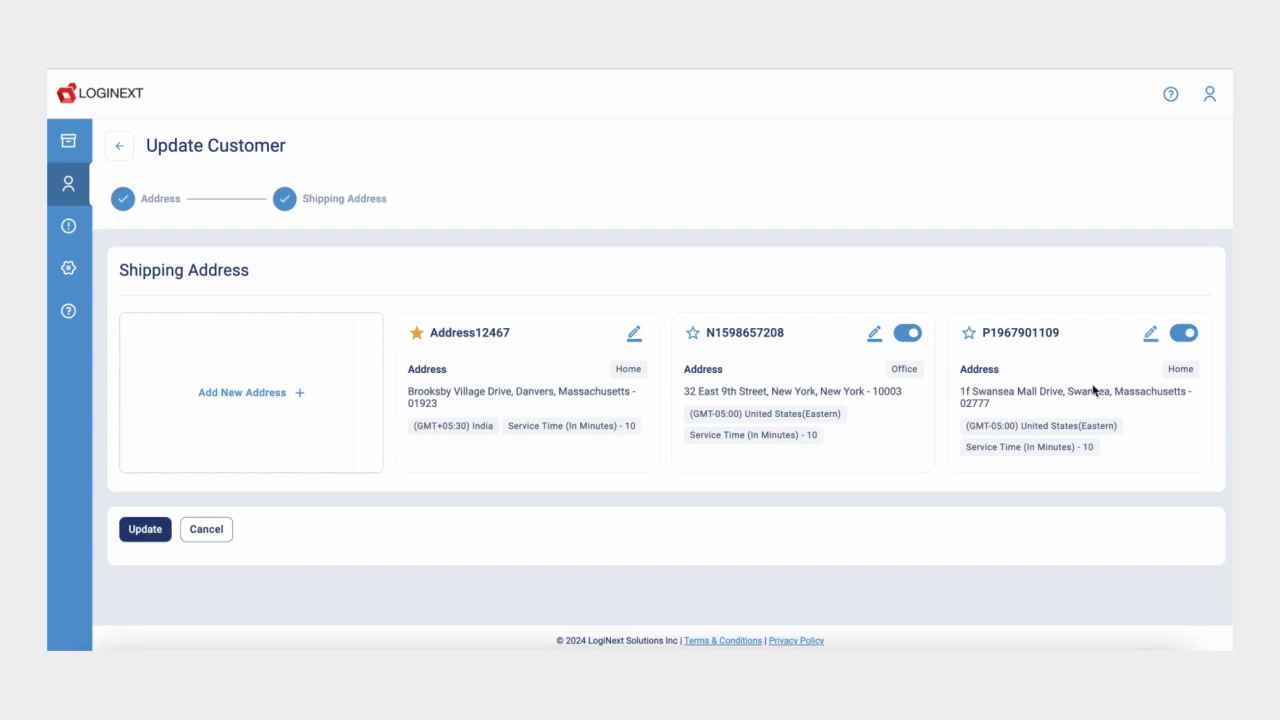
# Step: Edit the Swansea shipping address, changing its apartment value to 1fs
pyautogui.click(1151, 334)
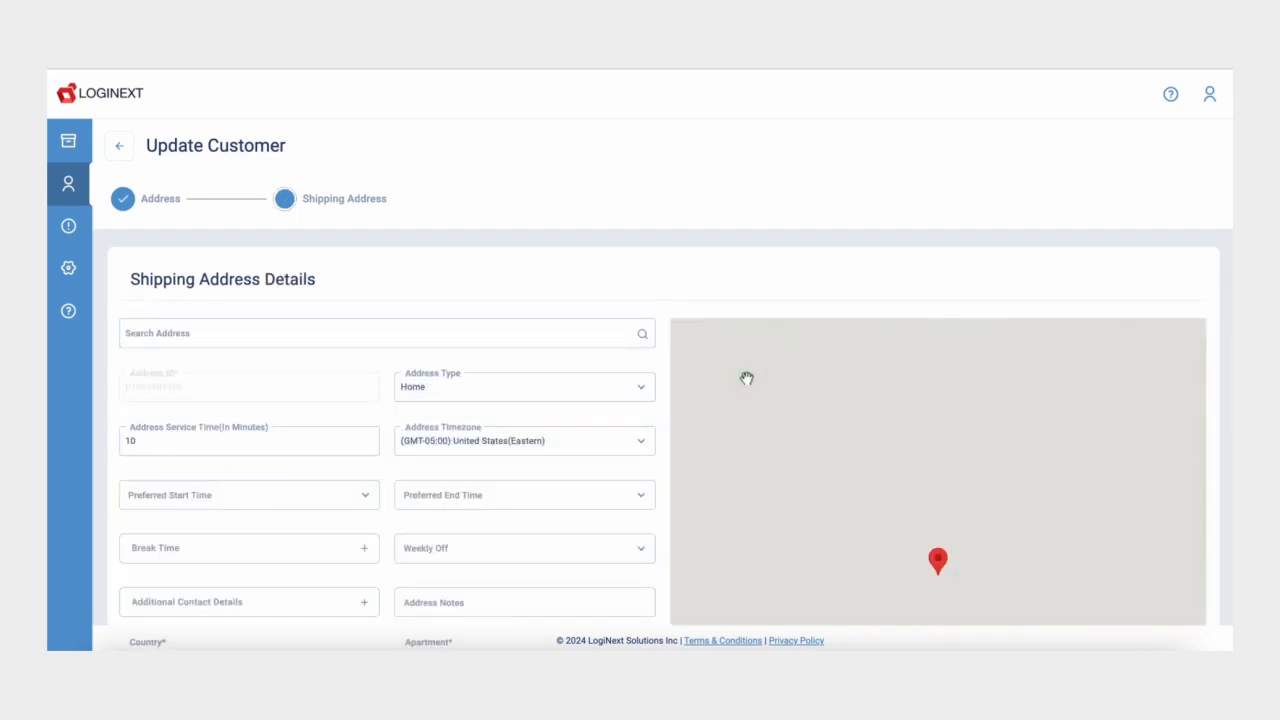
pyautogui.scroll(-1, 497, 565)
pyautogui.click(453, 548)
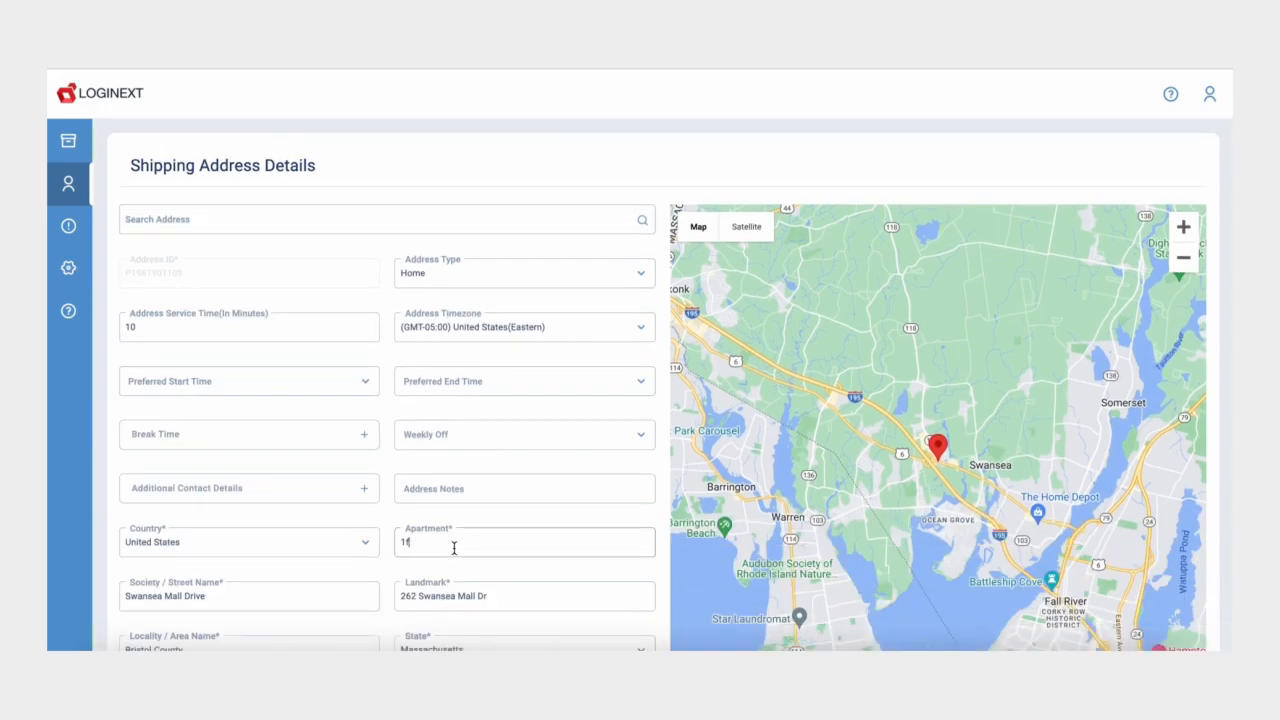
pyautogui.write('s')
pyautogui.scroll(-2, 454, 550)
pyautogui.scroll(-1, 454, 552)
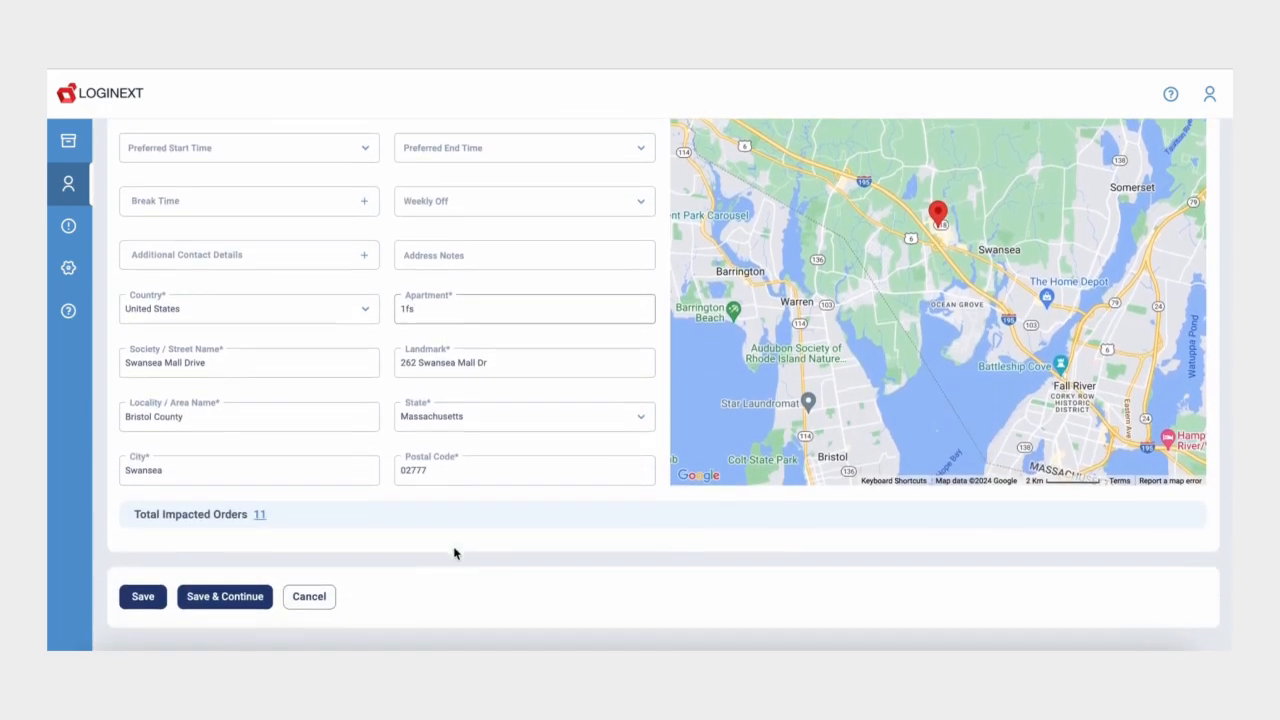
# Step: Review the 11 impacted orders, then save the address and update the customer
pyautogui.click(259, 514)
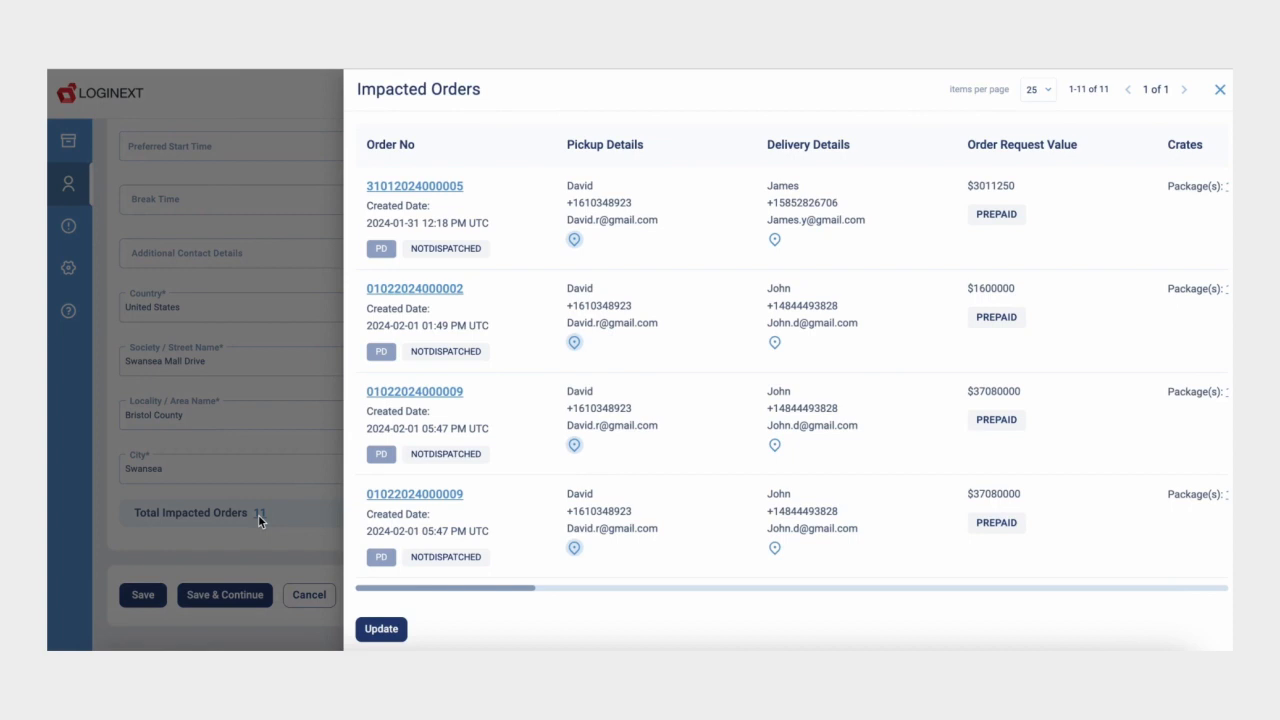
pyautogui.scroll(-5, 629, 426)
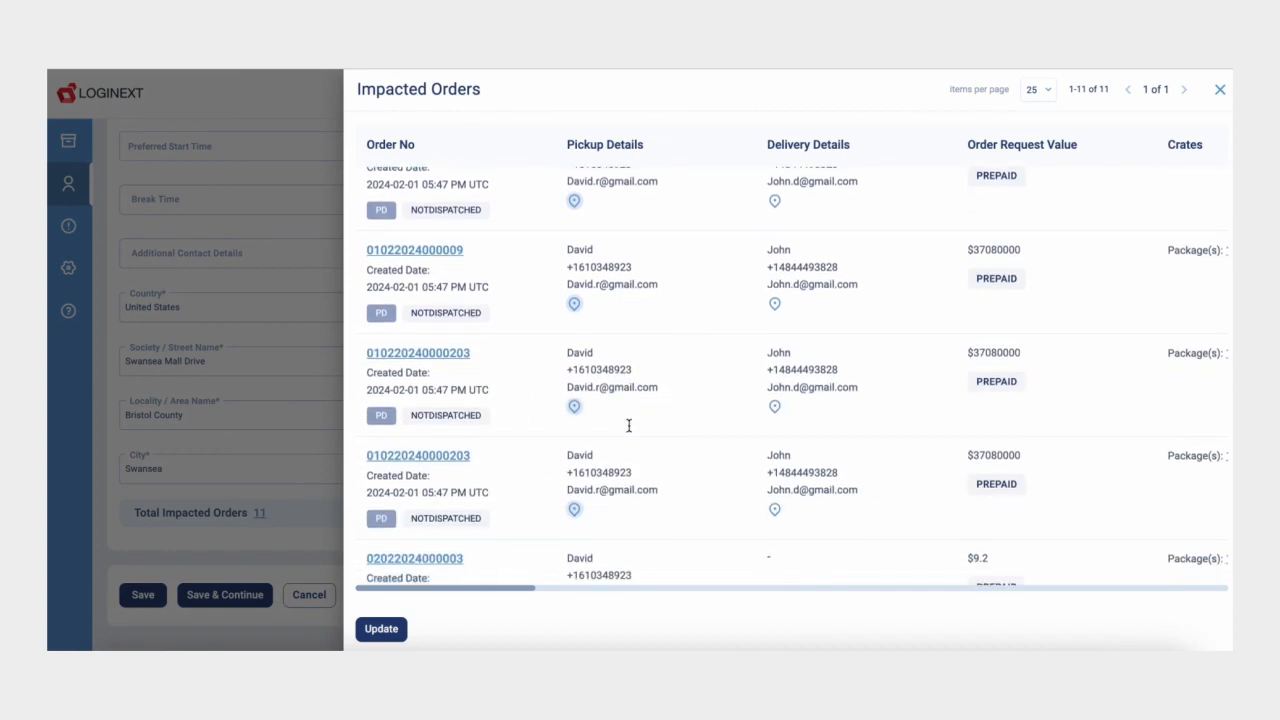
pyautogui.scroll(-10, 629, 426)
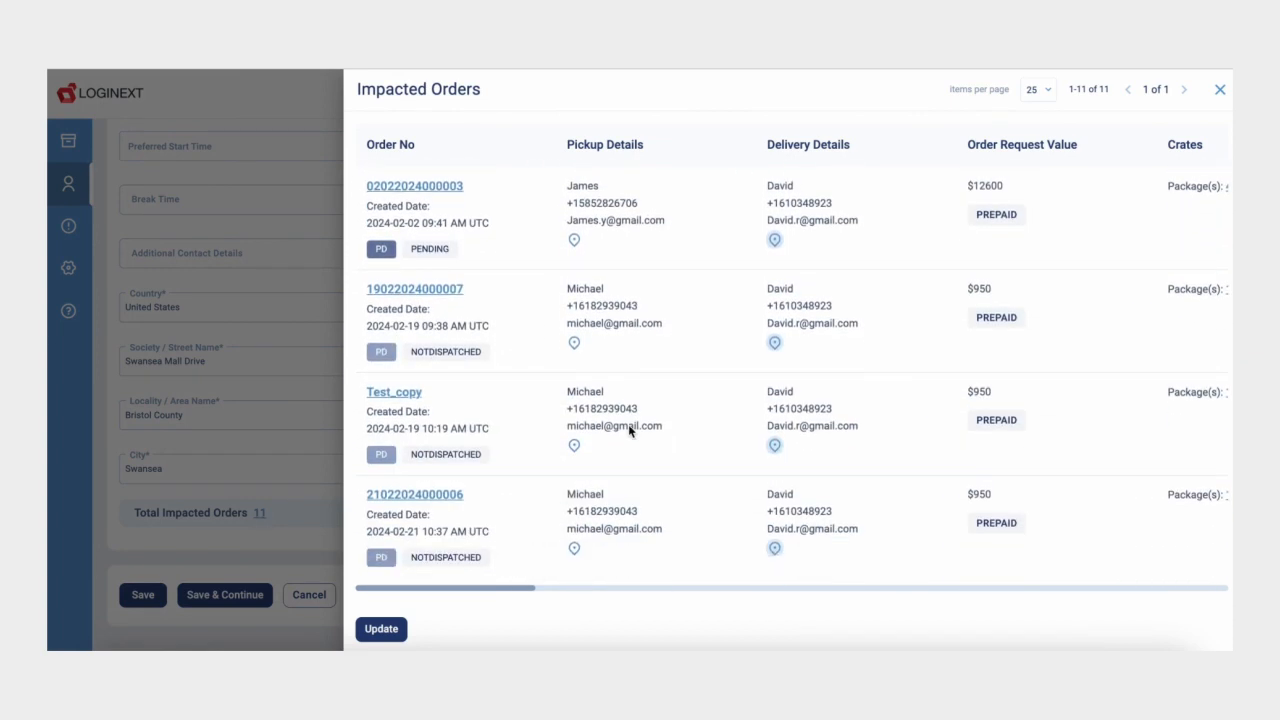
pyautogui.click(263, 442)
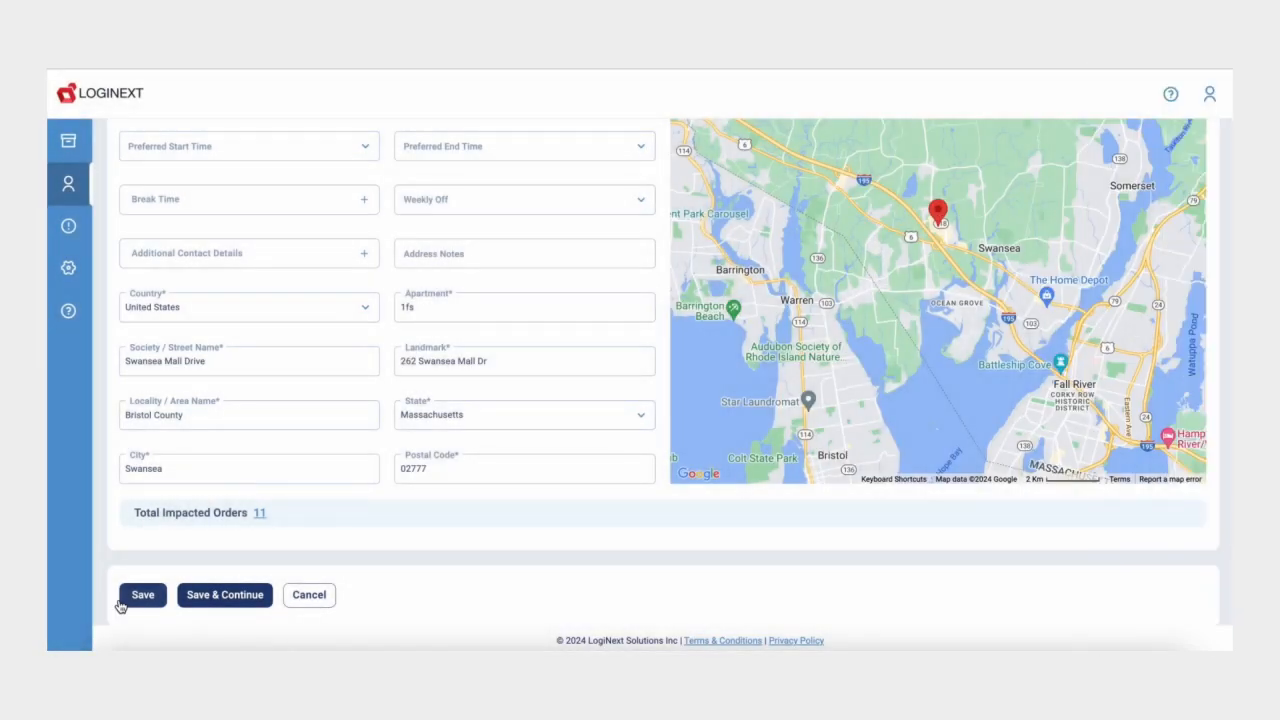
pyautogui.click(128, 598)
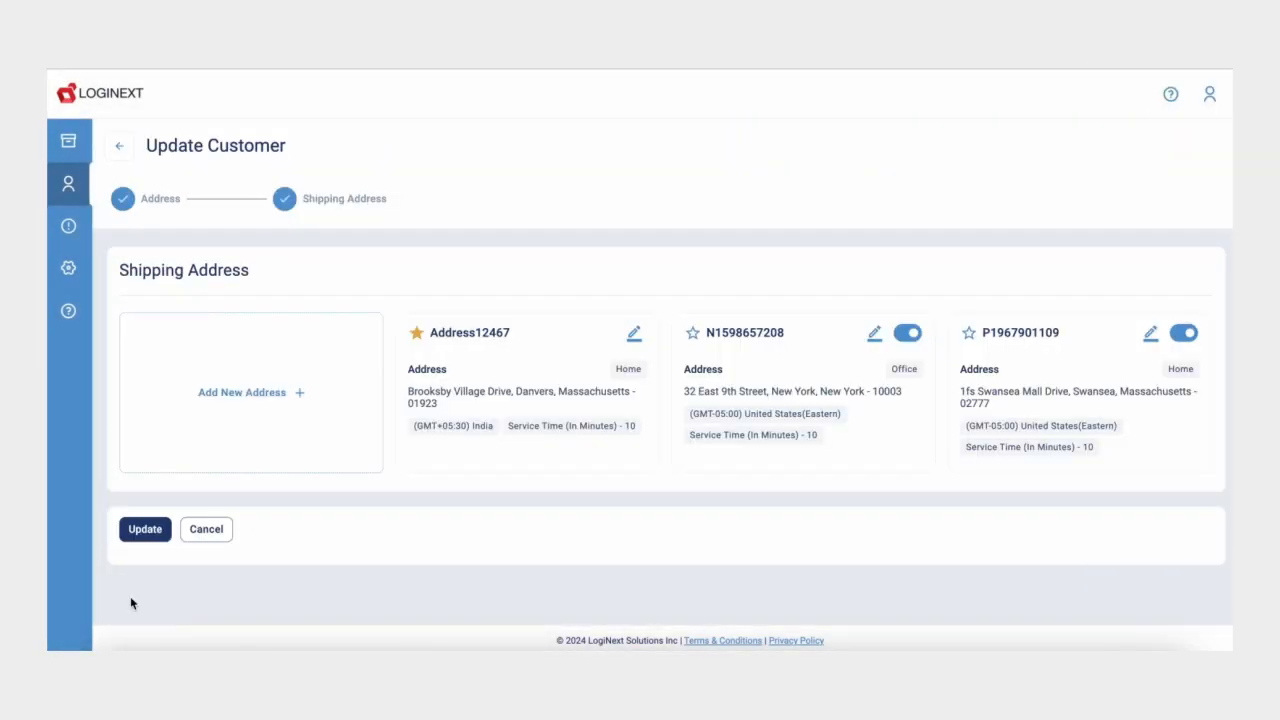
pyautogui.click(143, 532)
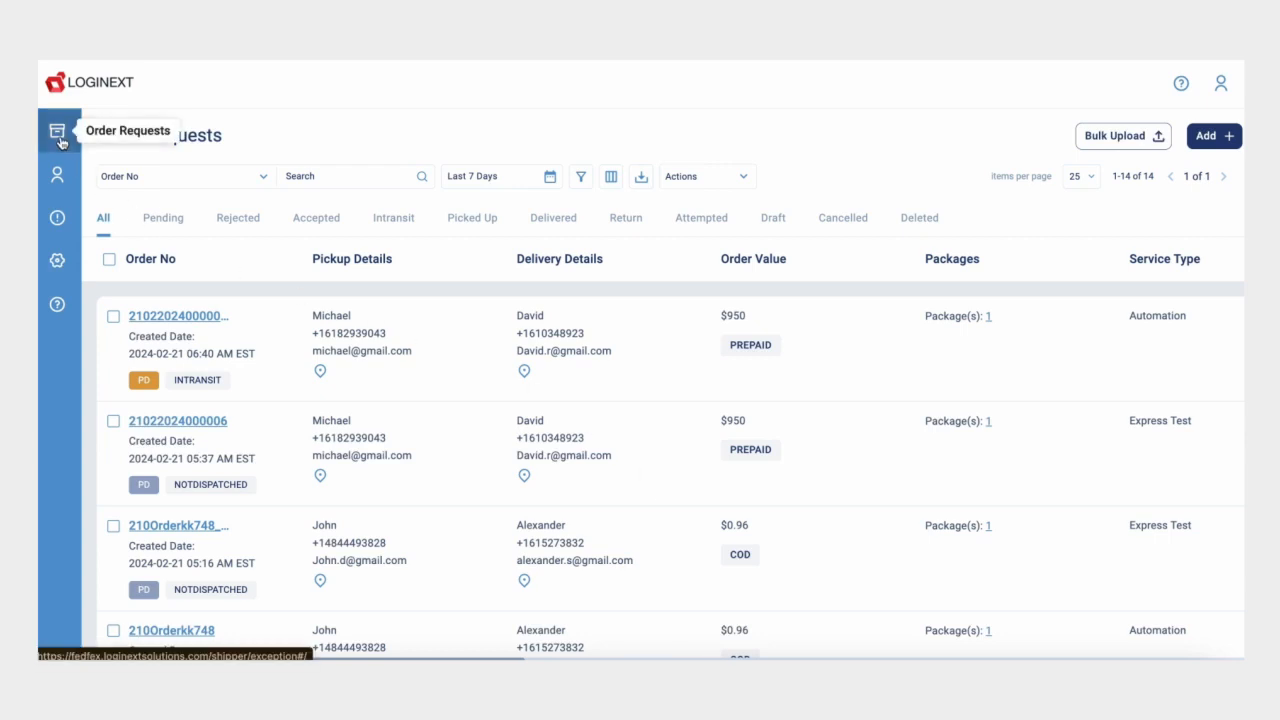
# Step: Start a Pickup and Delivery order and fill pickup with a searched customer and its address
pyautogui.click(1208, 142)
pyautogui.click(1074, 346)
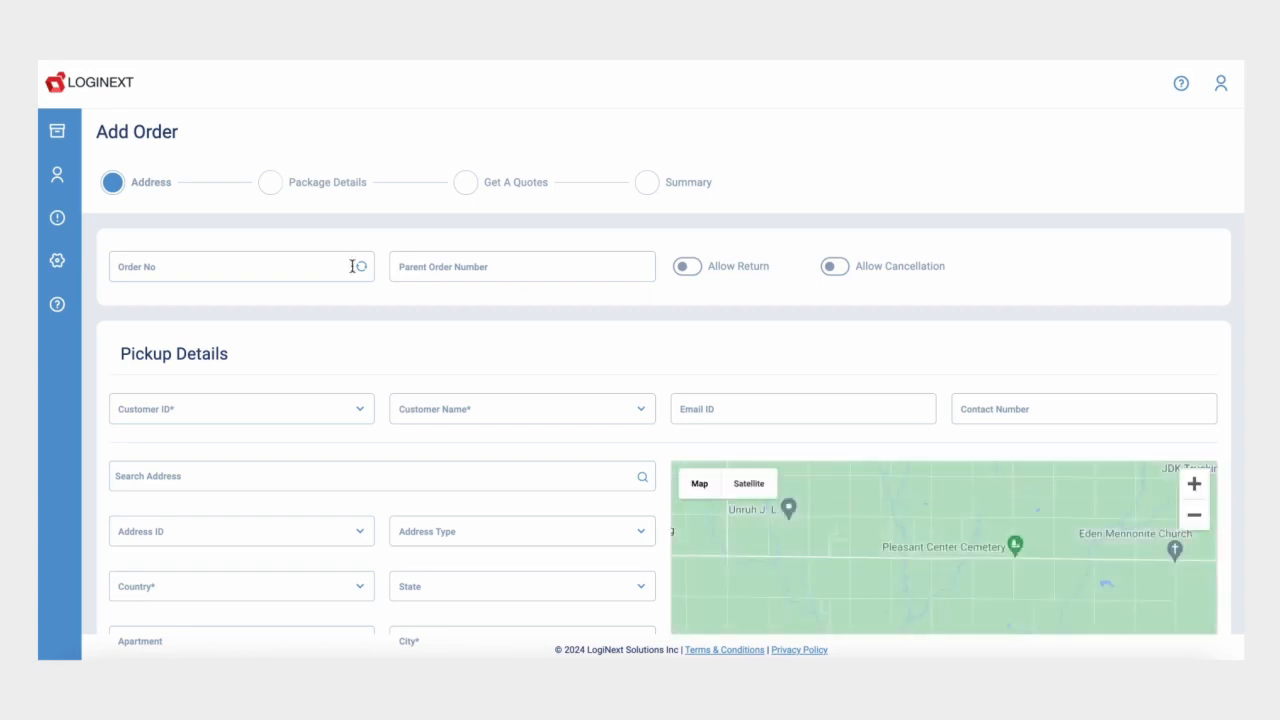
pyautogui.click(251, 405)
pyautogui.write('customer234')
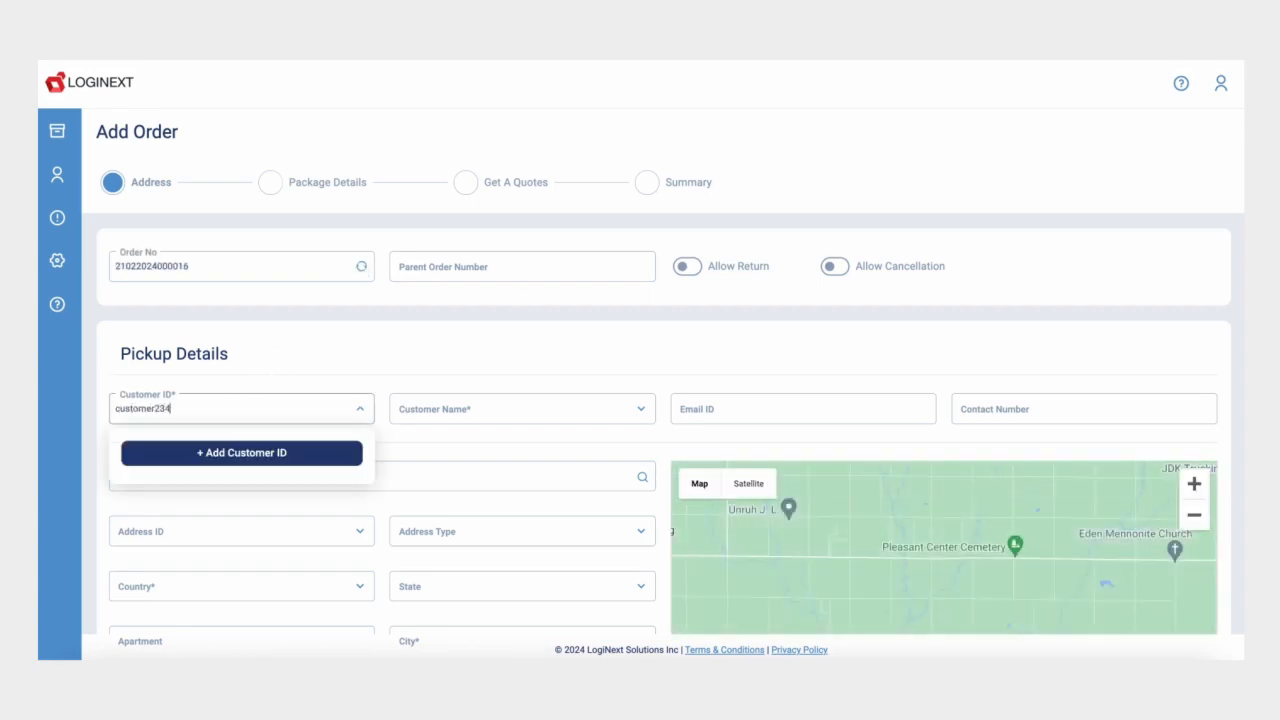
pyautogui.click(232, 452)
pyautogui.click(212, 580)
pyautogui.scroll(-5, 215, 583)
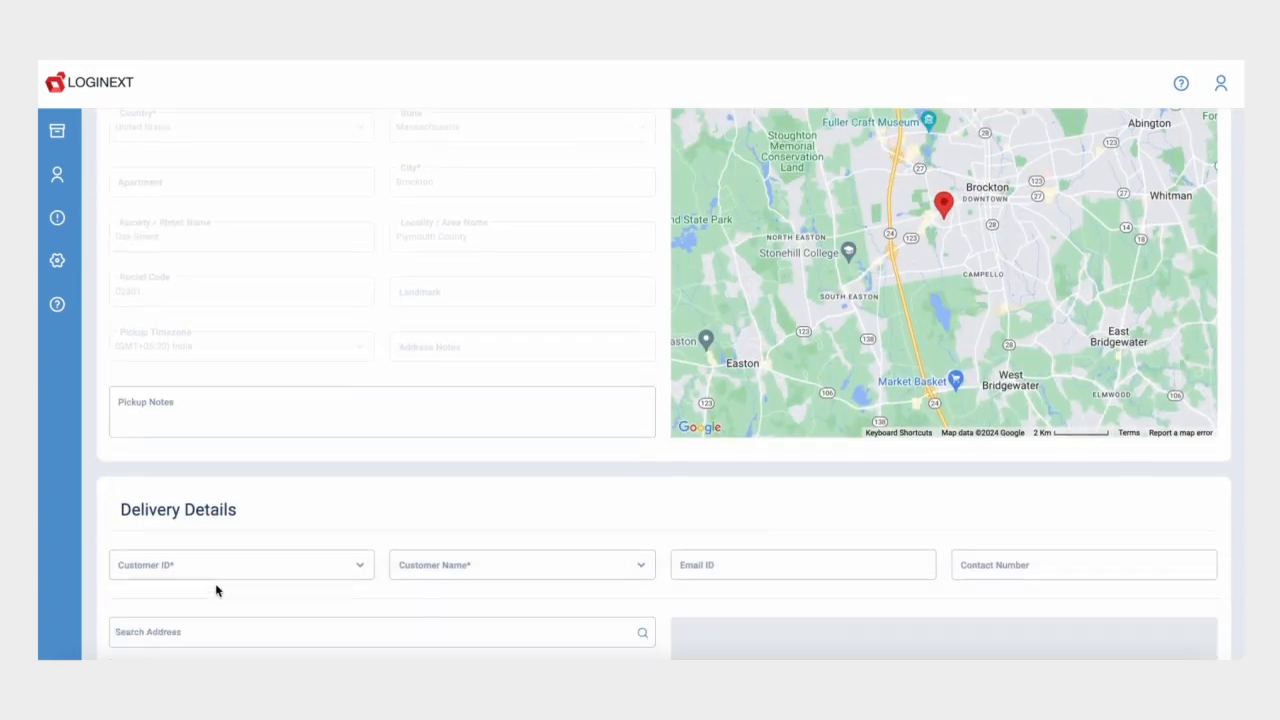
# Step: Fill delivery with a searched customer and one of its saved addresses
pyautogui.click(193, 541)
pyautogui.write('customer09')
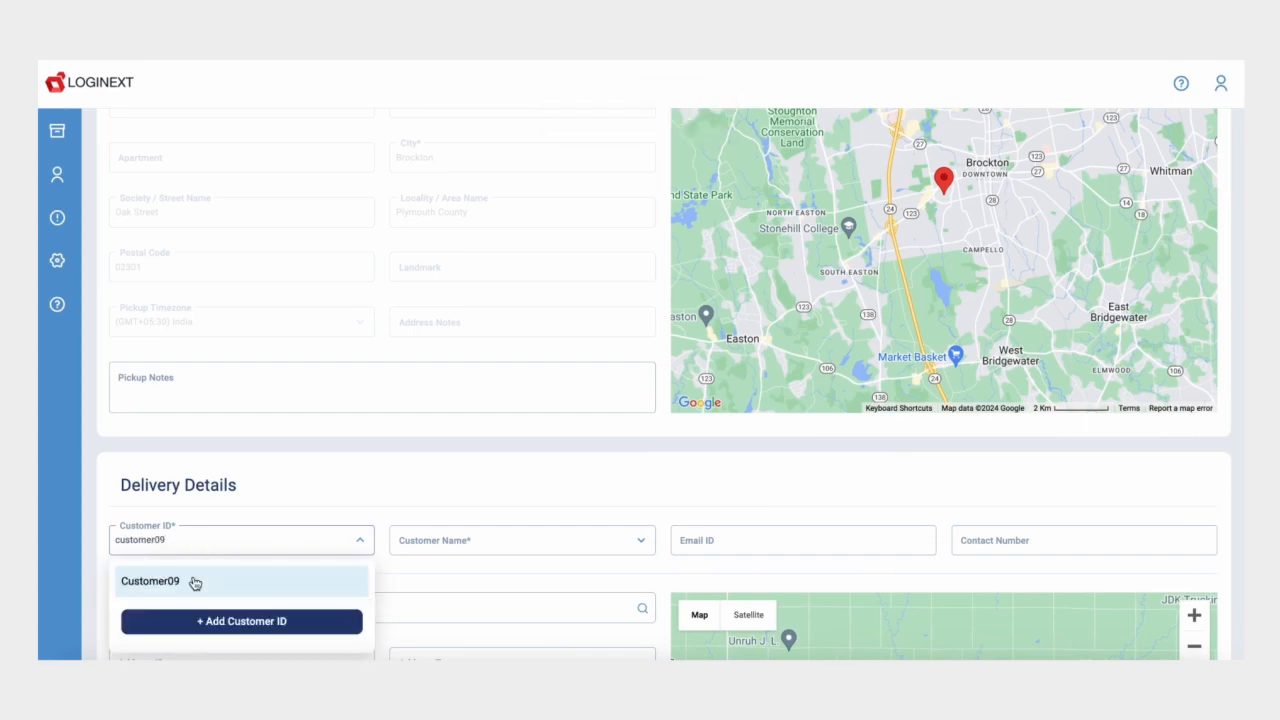
pyautogui.click(194, 583)
pyautogui.click(193, 567)
pyautogui.click(186, 512)
pyautogui.scroll(-3, 191, 557)
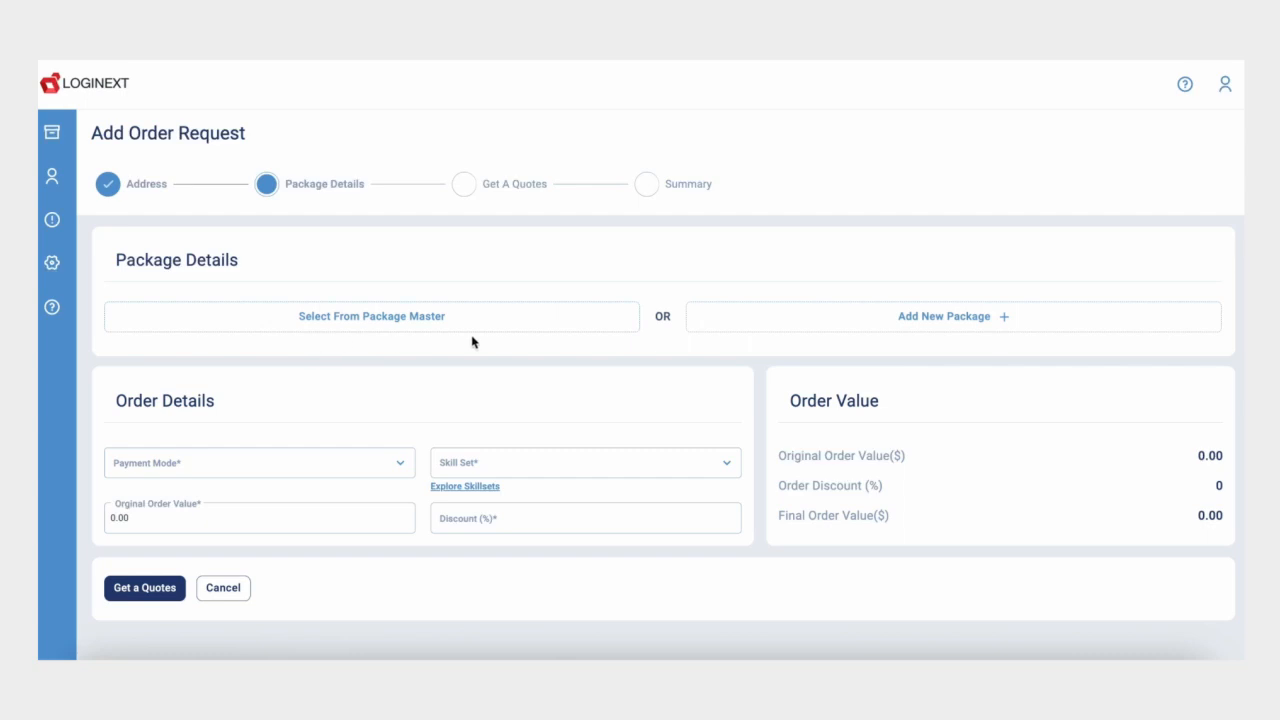
# Step: Open a new package form and select Package_50 to load its defaults
pyautogui.click(410, 328)
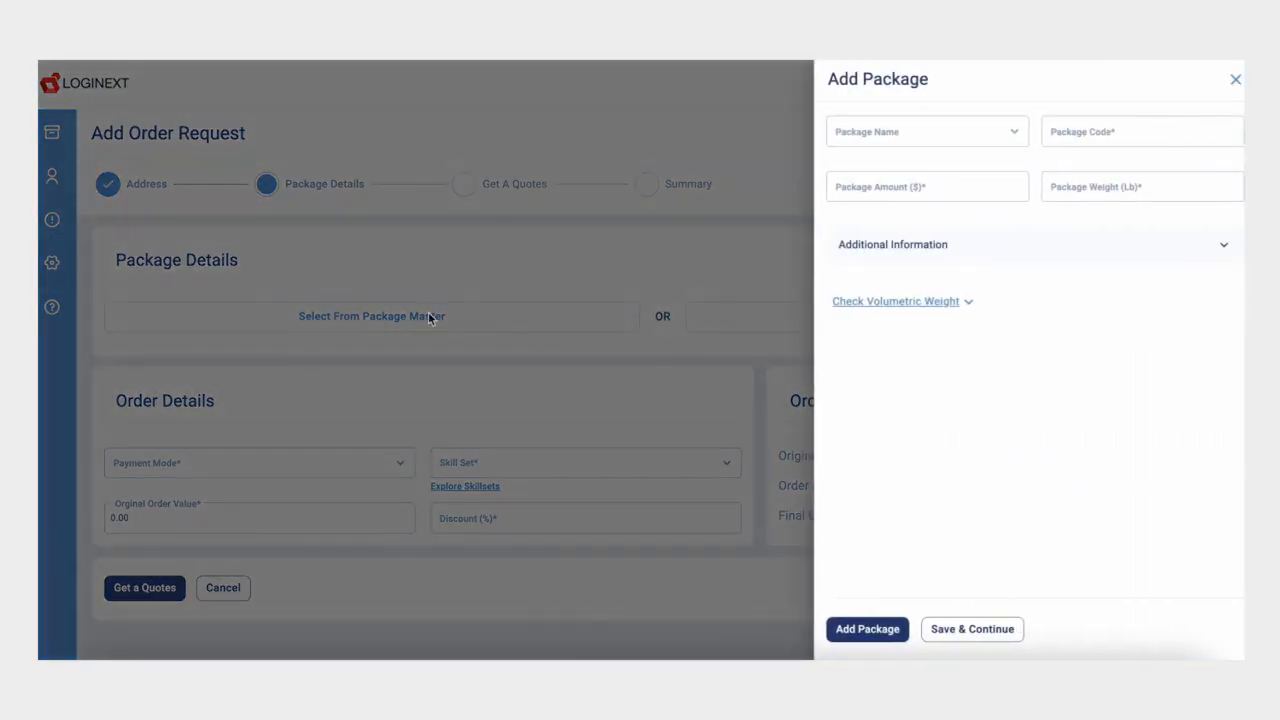
pyautogui.click(858, 130)
pyautogui.click(940, 173)
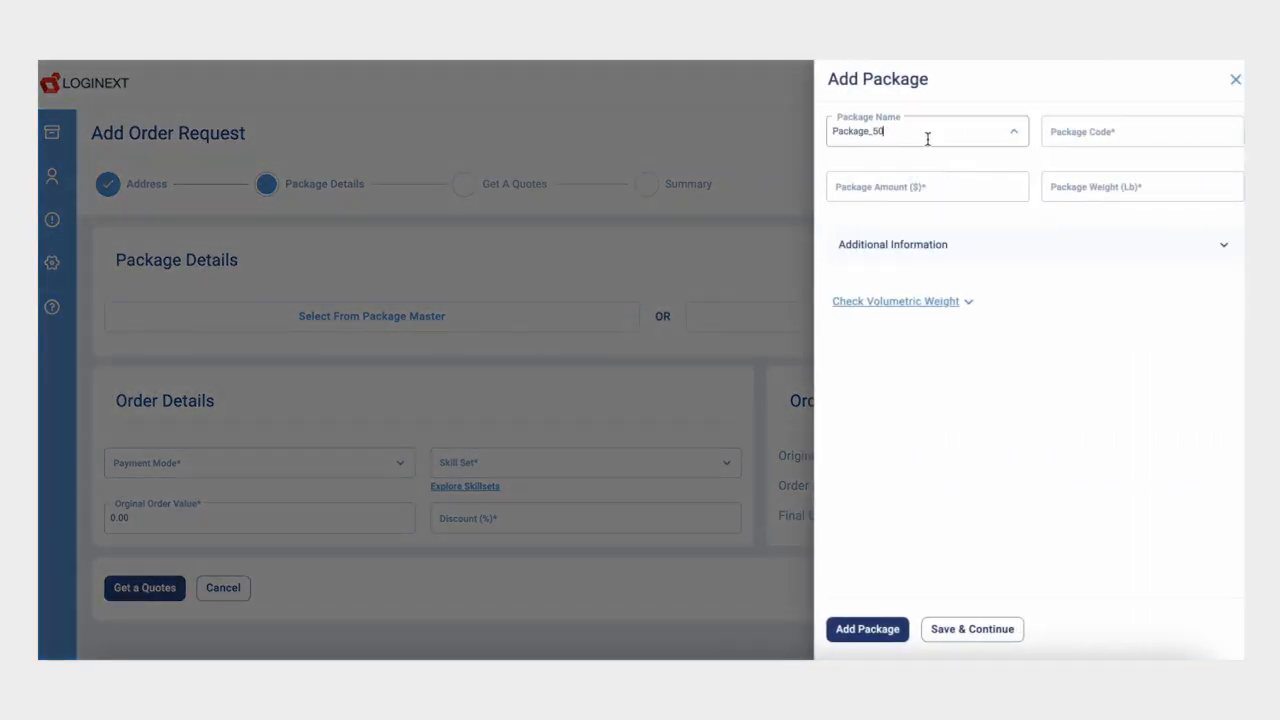
pyautogui.click(926, 132)
pyautogui.click(1074, 131)
pyautogui.click(930, 128)
pyautogui.click(924, 172)
# Step: Enter package code 1333, set the amount to 100, and add Package_50 to the order
pyautogui.click(1066, 133)
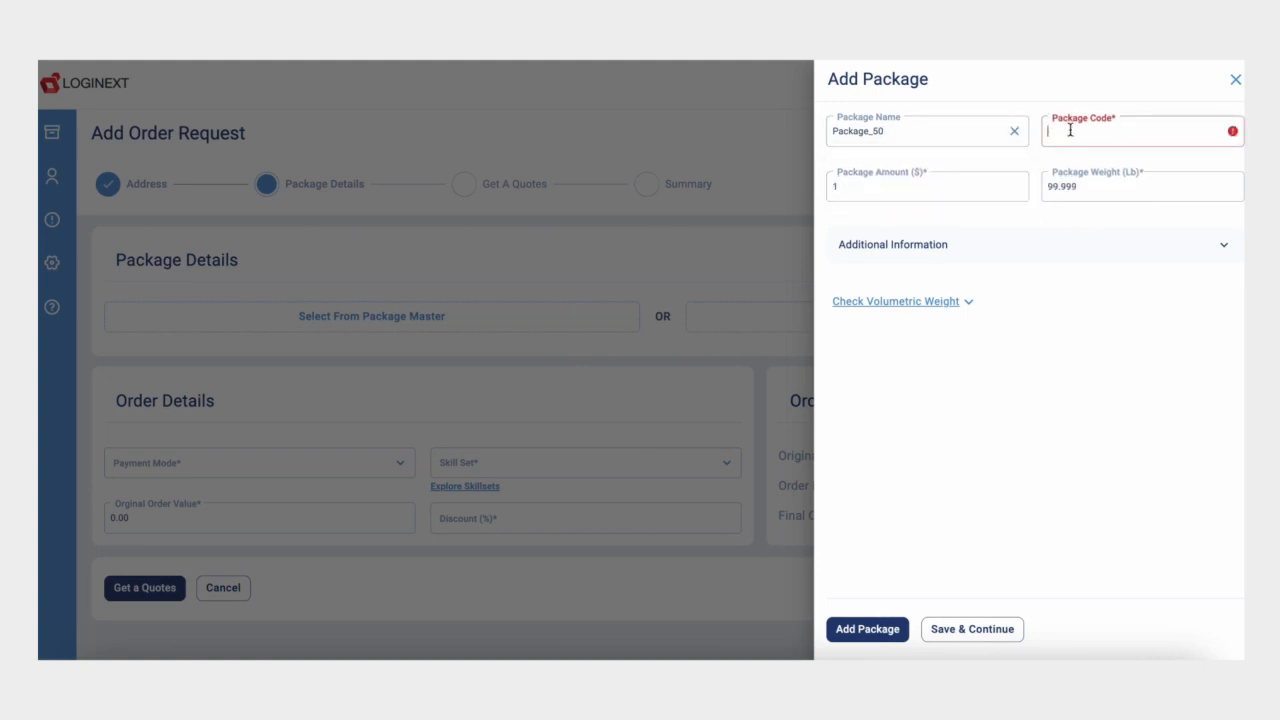
pyautogui.write('1339')
pyautogui.click(871, 191)
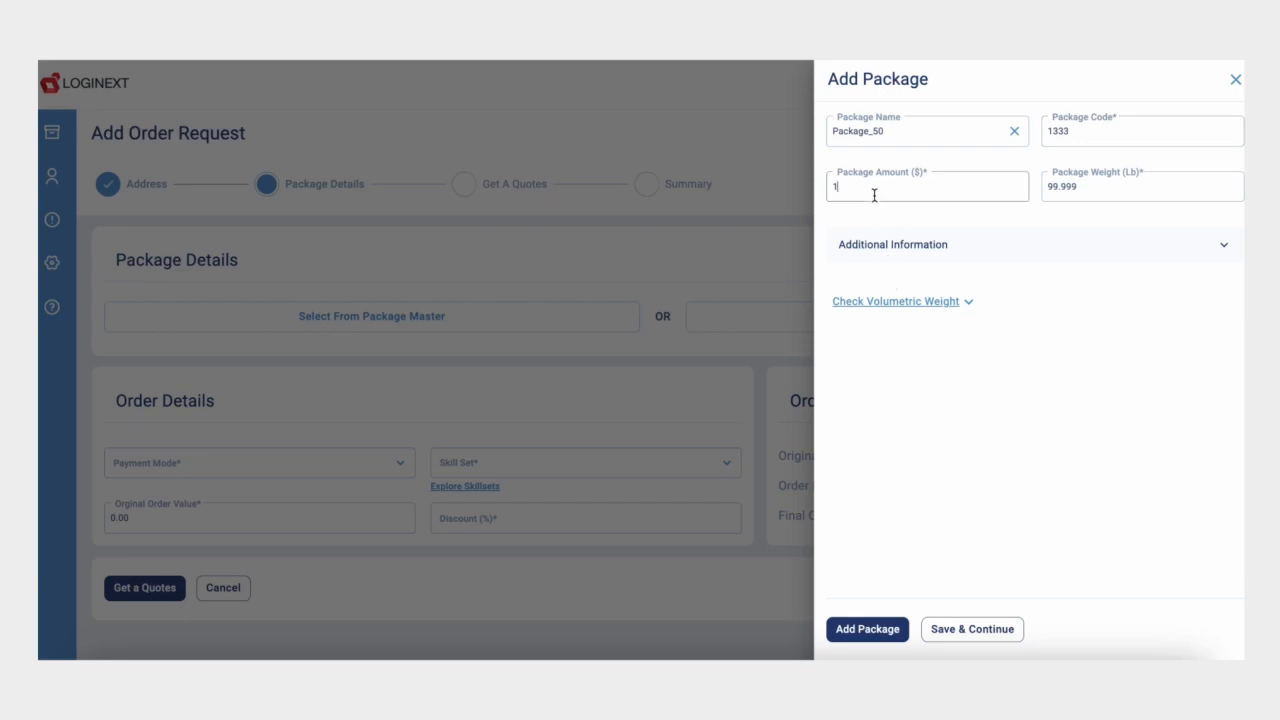
pyautogui.write('-')
pyautogui.press('BackSpace')
pyautogui.write('00')
pyautogui.click(855, 625)
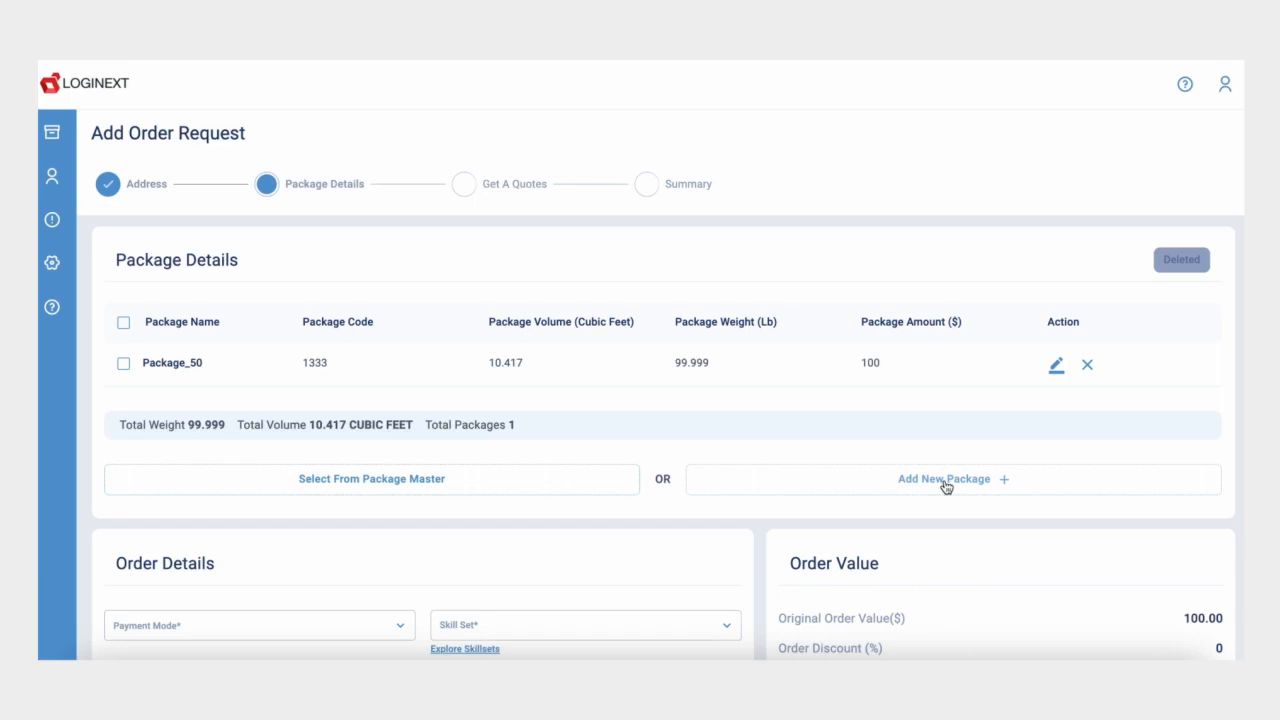
pyautogui.click(944, 484)
# Step: Enter the second package as 'Package' with code 23243, type Cold and amount $1000
pyautogui.click(918, 135)
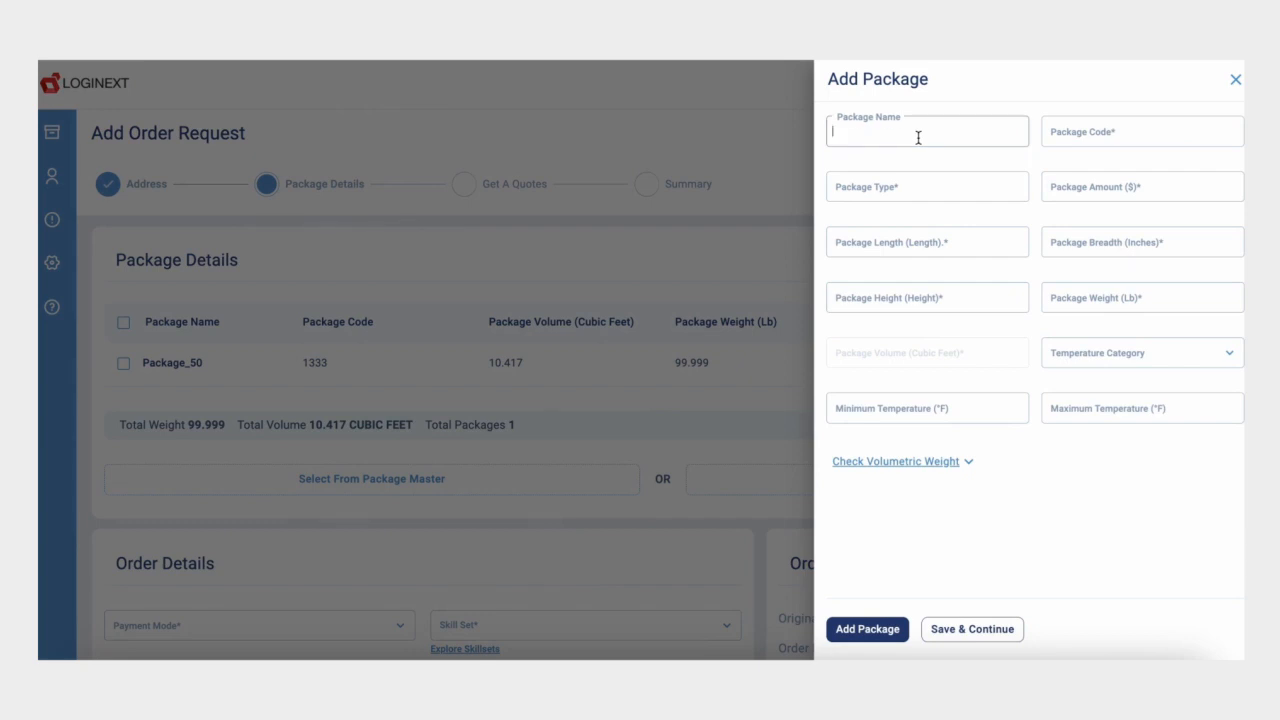
pyautogui.write('Package')
pyautogui.click(1088, 133)
pyautogui.write('23243')
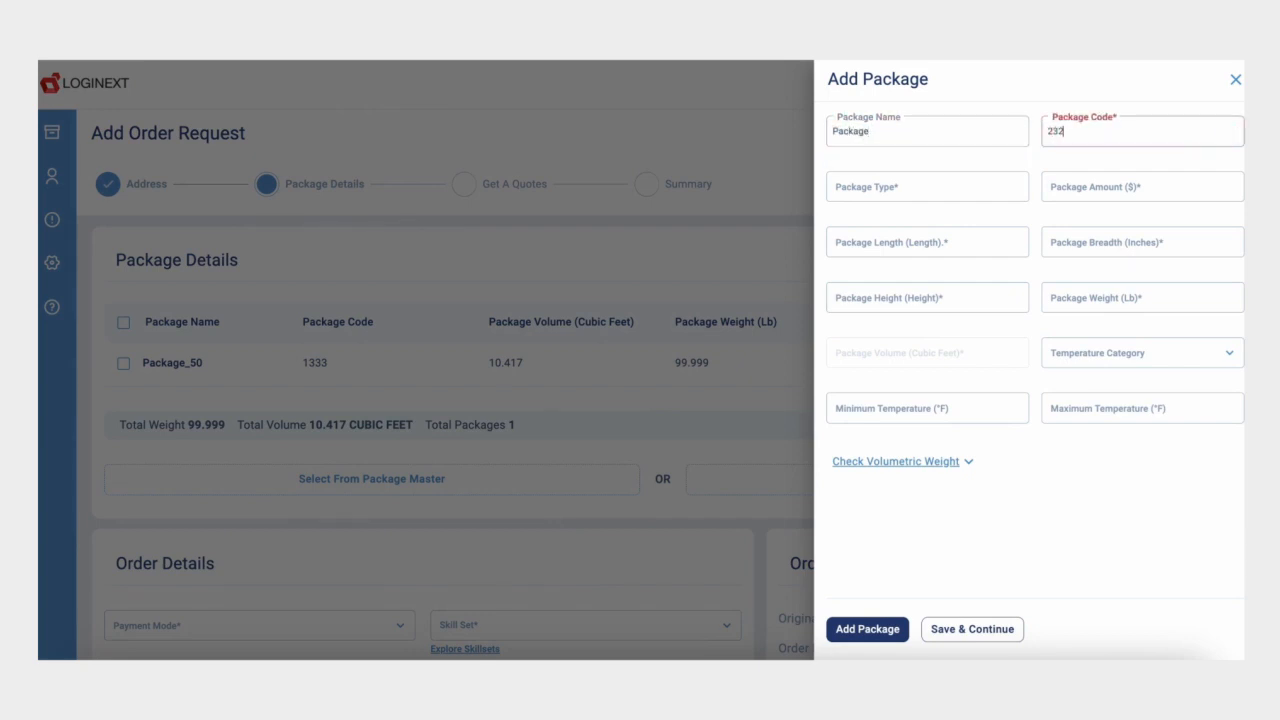
pyautogui.click(895, 188)
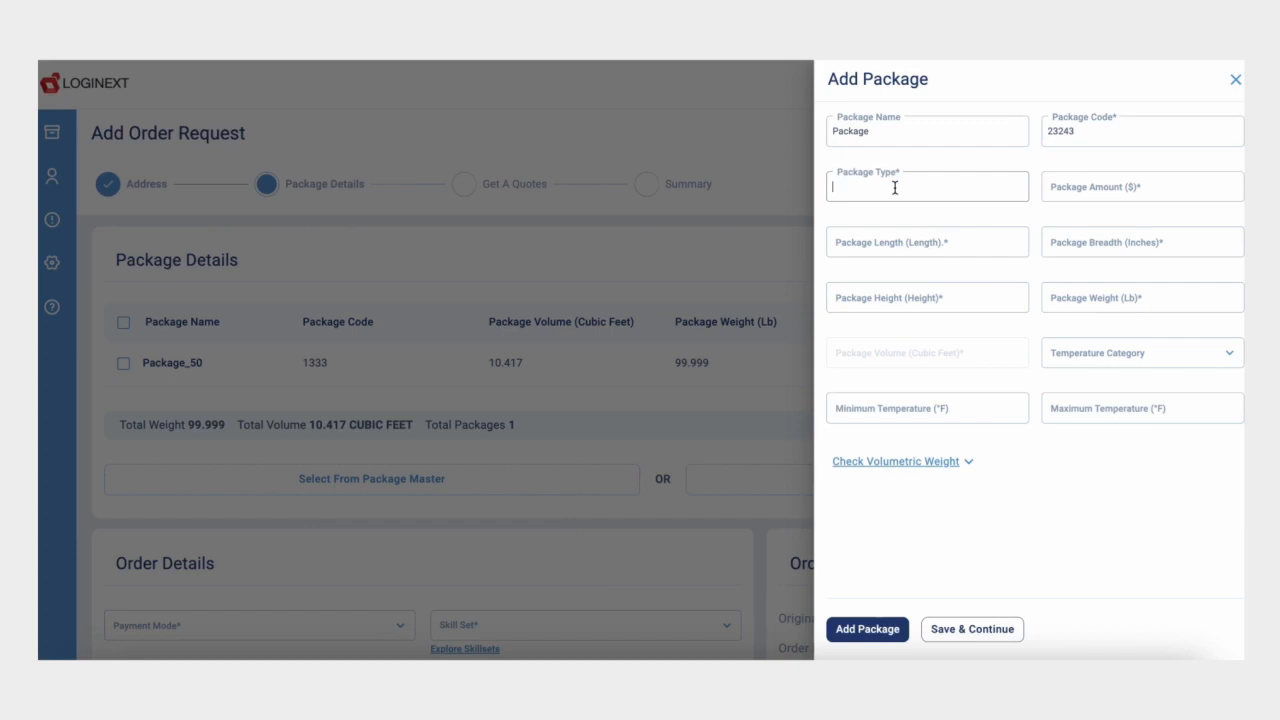
pyautogui.write('Cold')
pyautogui.click(1105, 186)
pyautogui.write('1000')
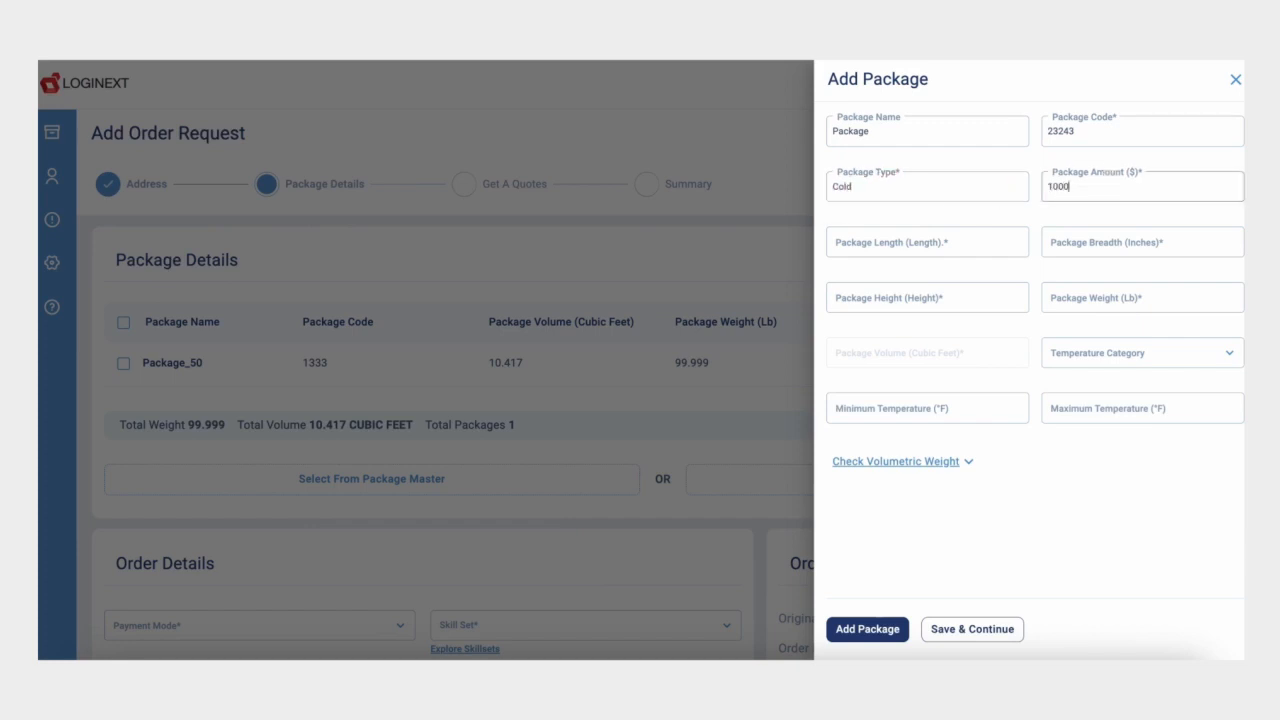
# Step: Give the package 10×10×10 dimensions, 10 lb weight and Frozen (-18°C) temperature, then add it
pyautogui.click(944, 242)
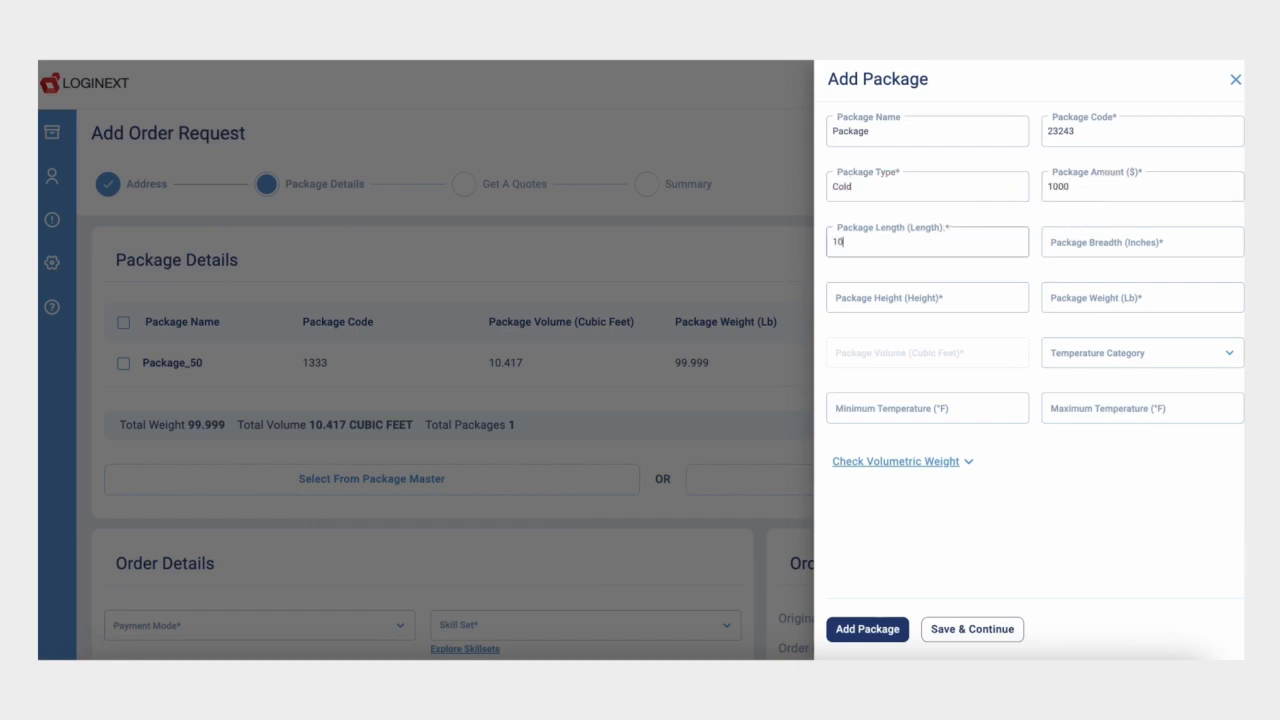
pyautogui.click(1072, 243)
pyautogui.write('10')
pyautogui.click(1122, 297)
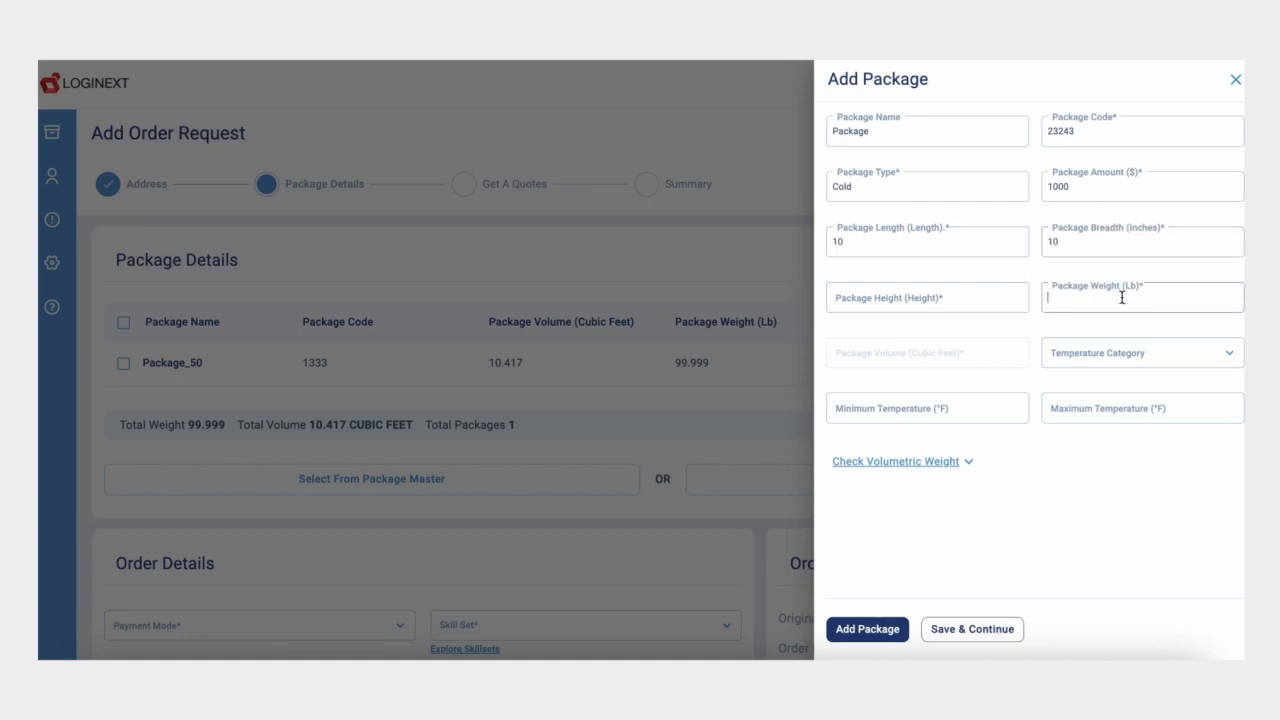
pyautogui.write('10')
pyautogui.click(934, 312)
pyautogui.write('10')
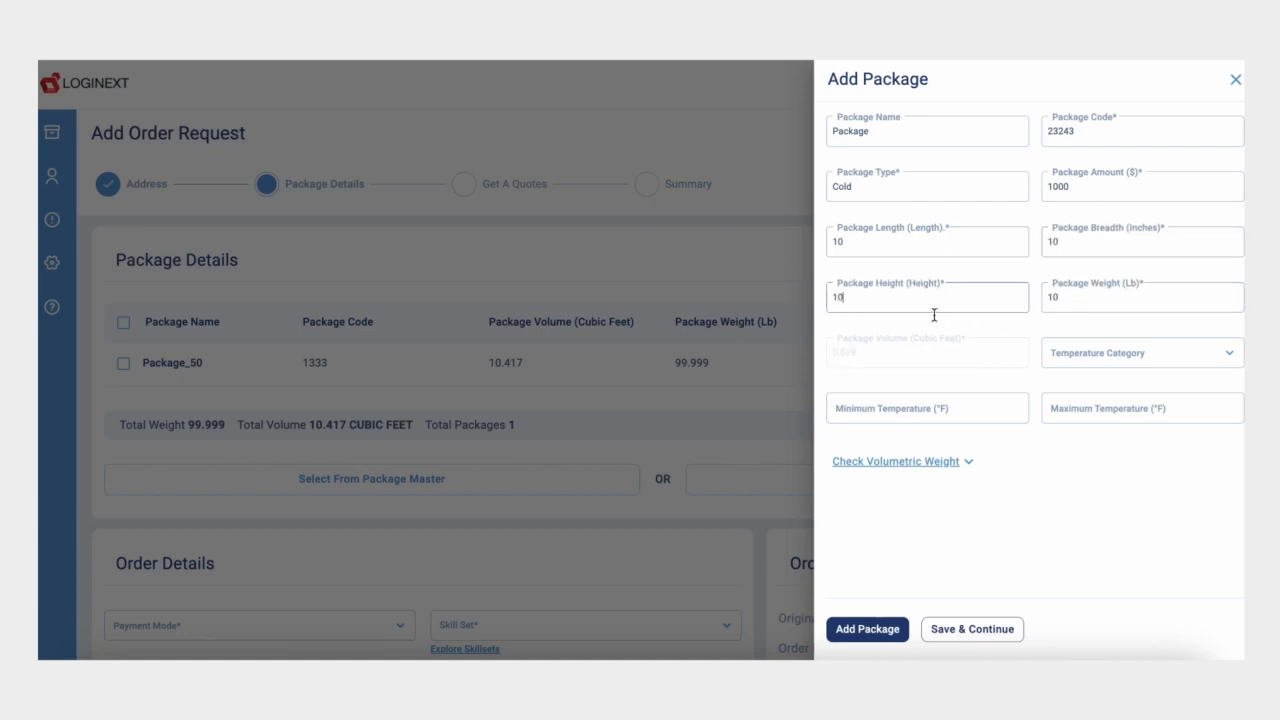
pyautogui.click(1070, 356)
pyautogui.click(1062, 458)
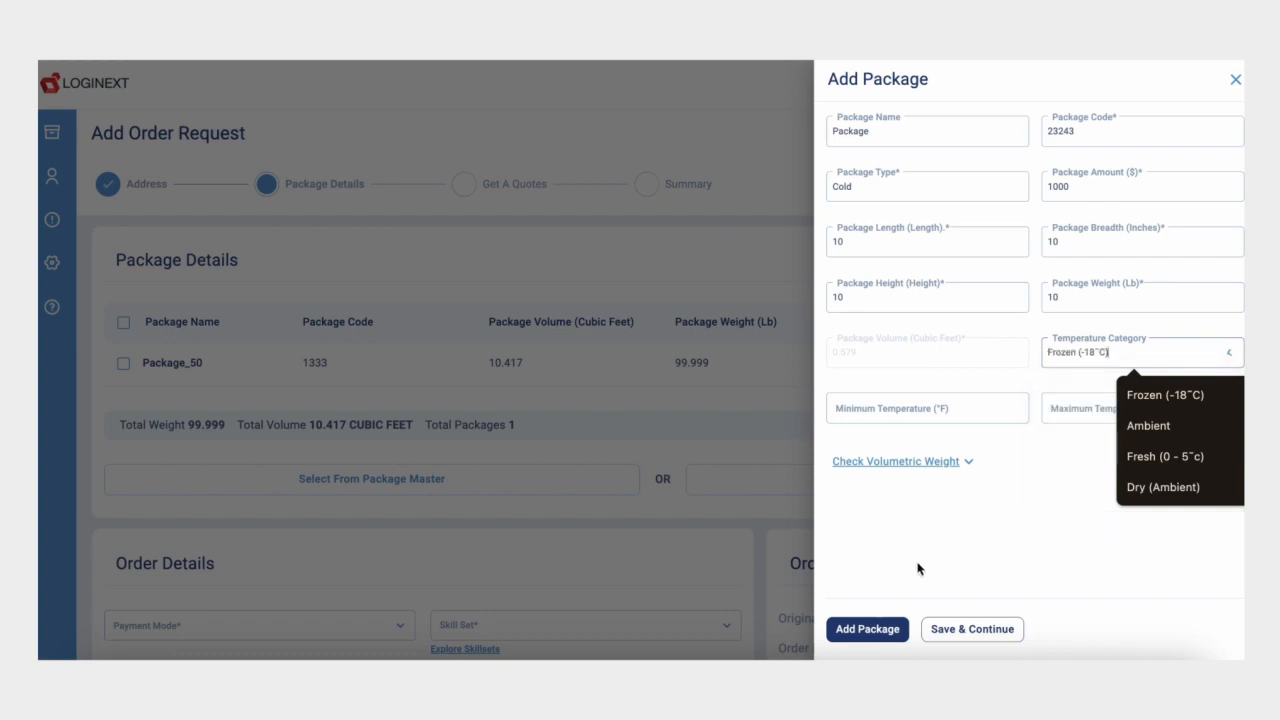
pyautogui.click(862, 626)
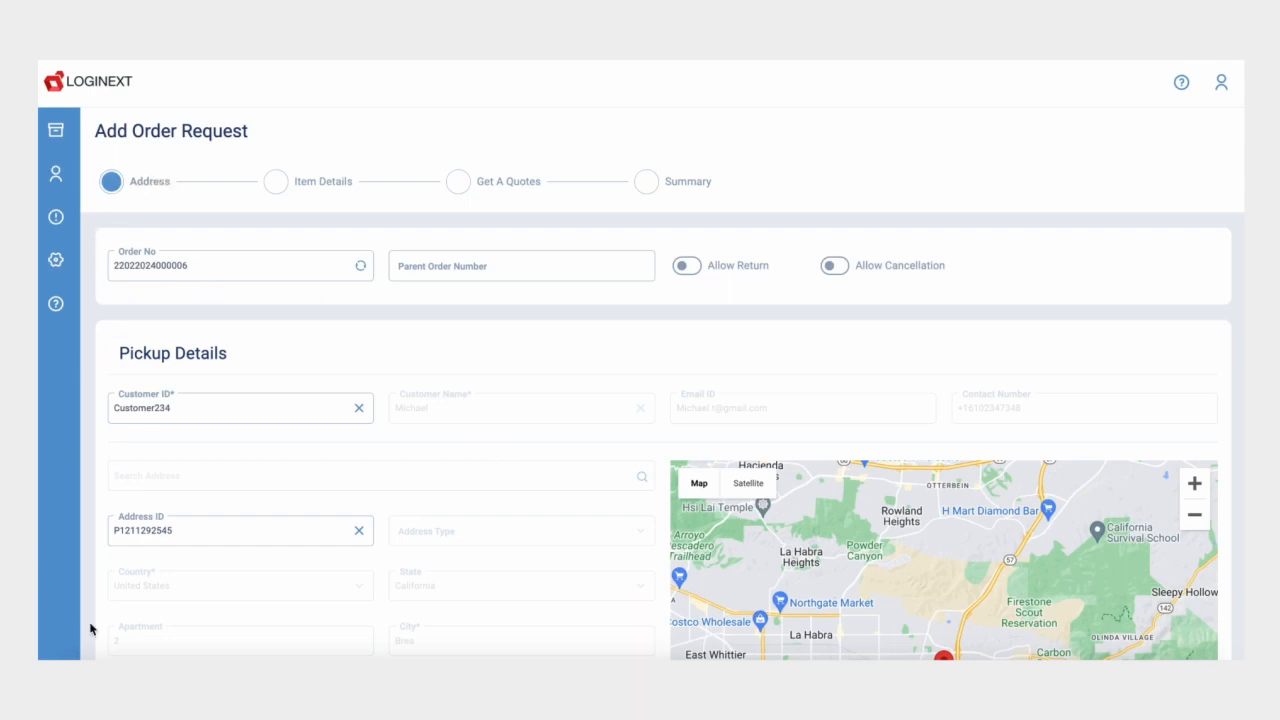
# Step: Advance the order request to Item Details and open the Add Item form from the item master
pyautogui.scroll(-10, 120, 542)
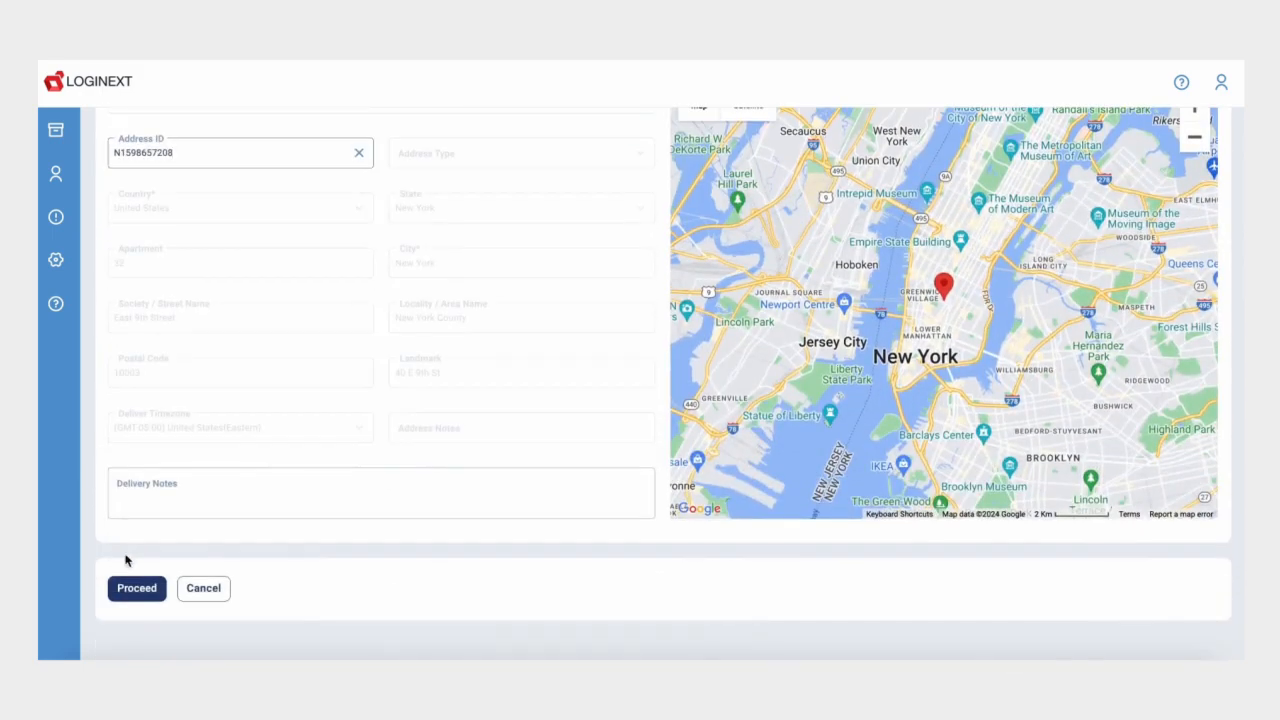
pyautogui.click(136, 588)
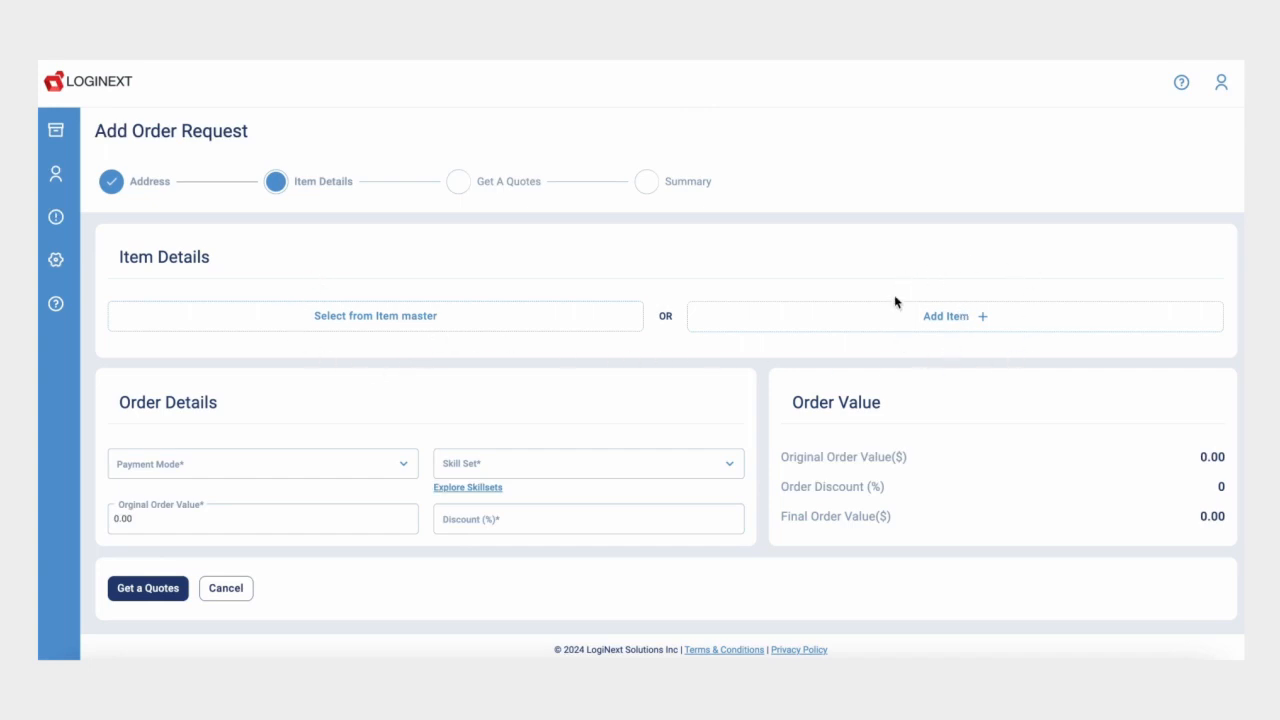
pyautogui.click(417, 317)
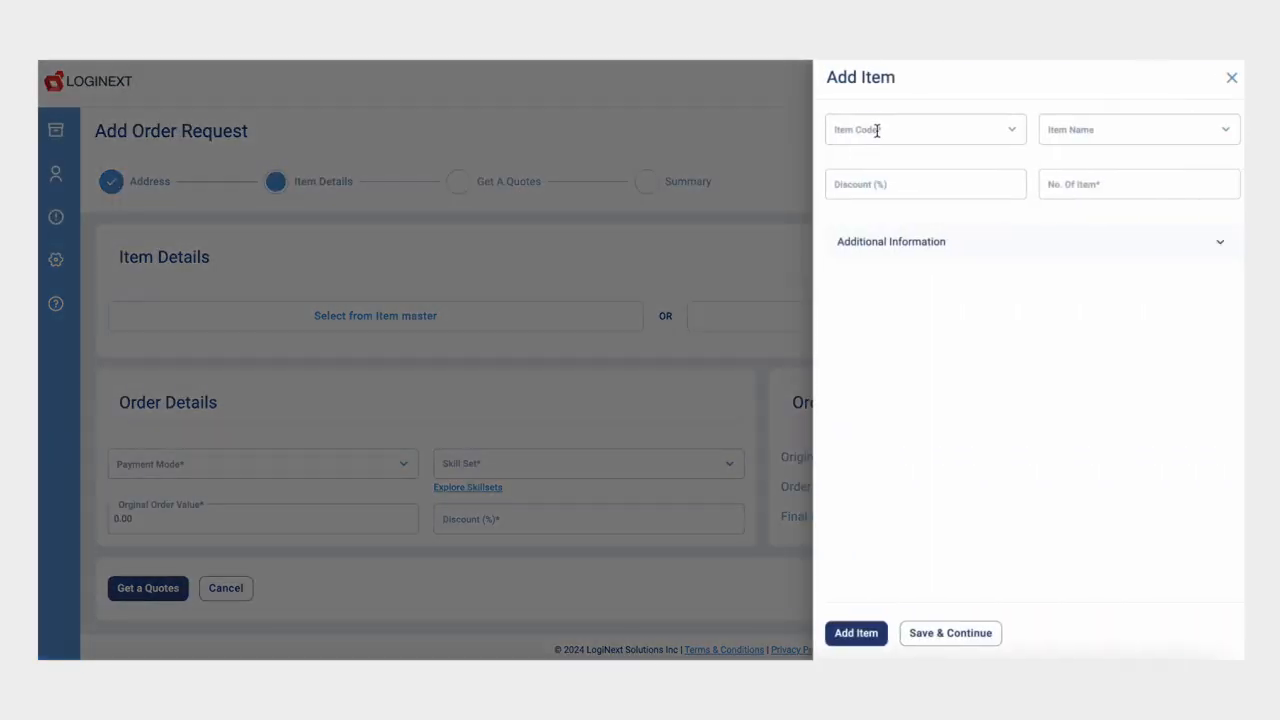
# Step: Add Item_07 (code 2680) with quantity 100 to the order
pyautogui.click(877, 129)
pyautogui.click(928, 199)
pyautogui.click(1109, 180)
pyautogui.write('100')
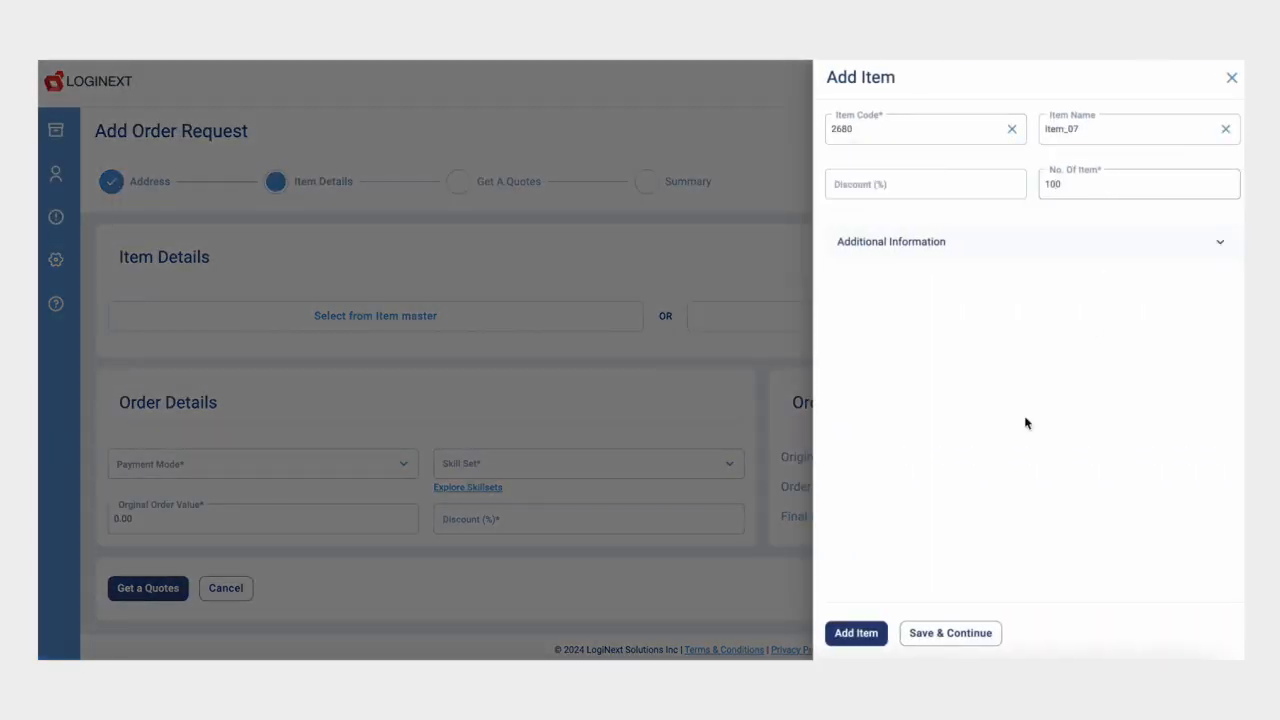
pyautogui.click(855, 632)
# Step: Start a new item with code 2623, price 100 and type Cold
pyautogui.click(900, 452)
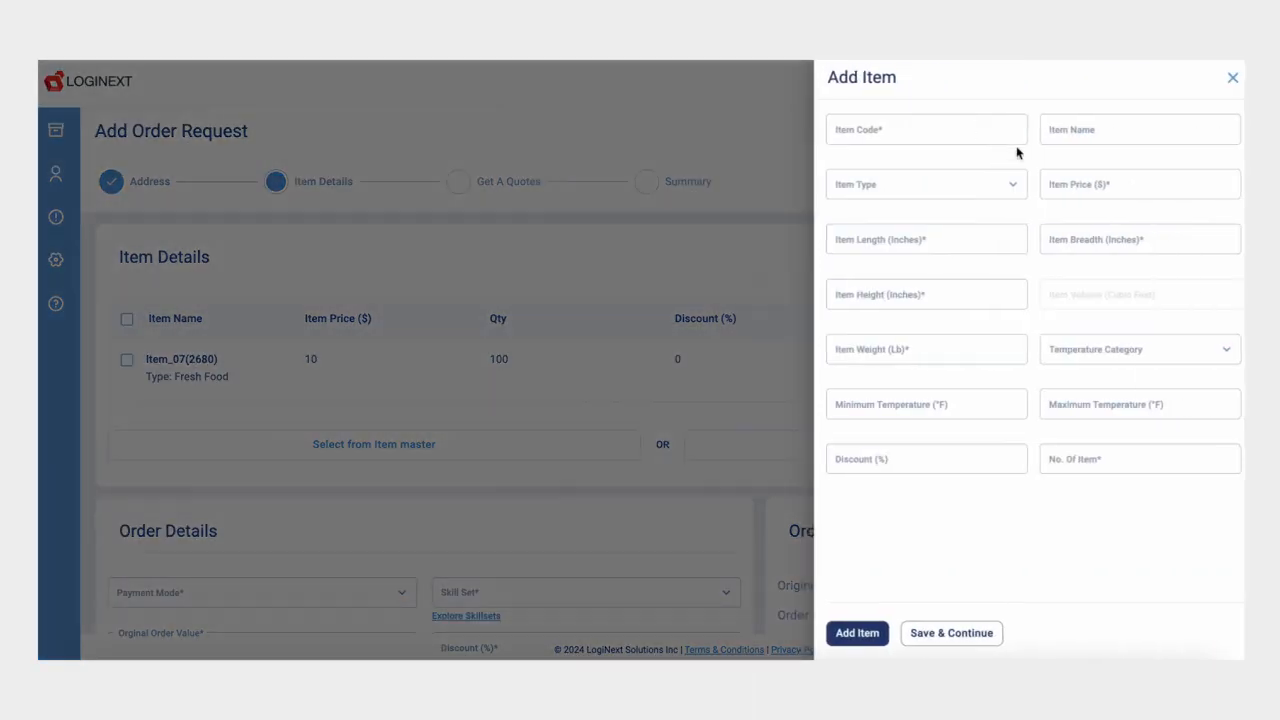
pyautogui.write('2623')
pyautogui.click(1106, 182)
pyautogui.write('100')
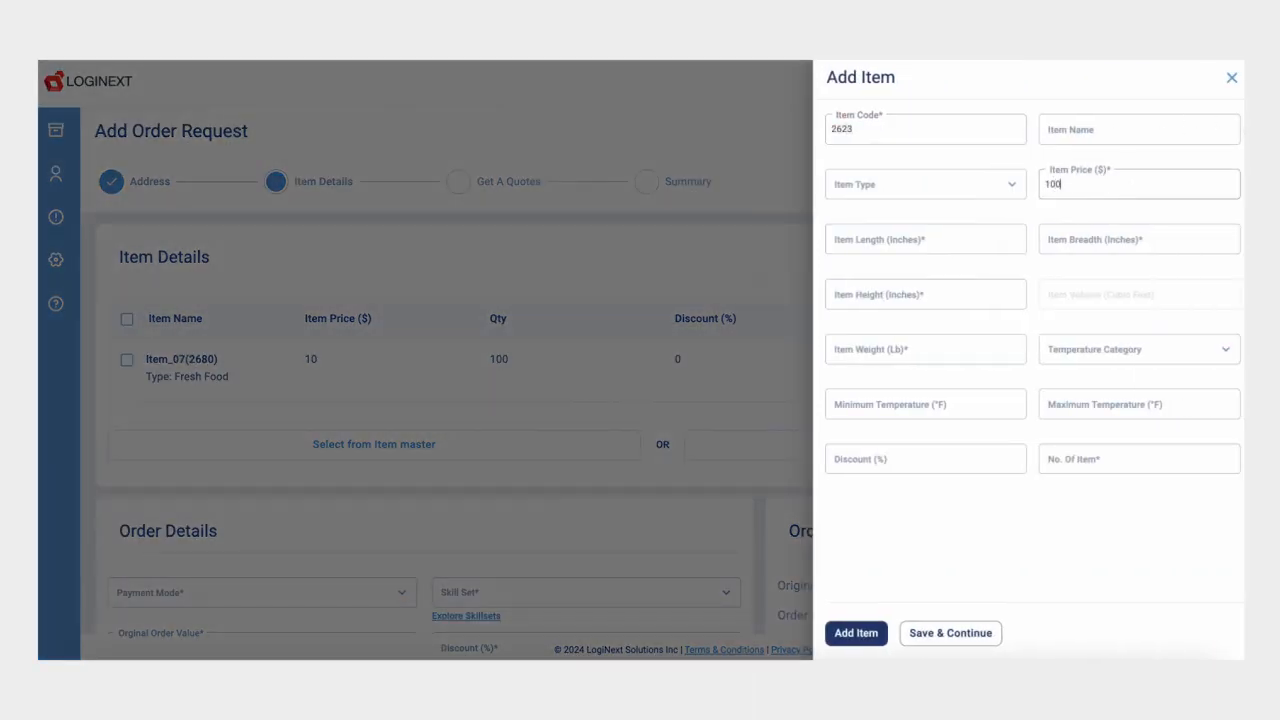
pyautogui.click(866, 185)
pyautogui.click(870, 258)
# Step: Give item 2623 10×10×10 dimensions, weight 10, Frozen (-18°C), quantity 100, and add it
pyautogui.click(874, 240)
pyautogui.write('10')
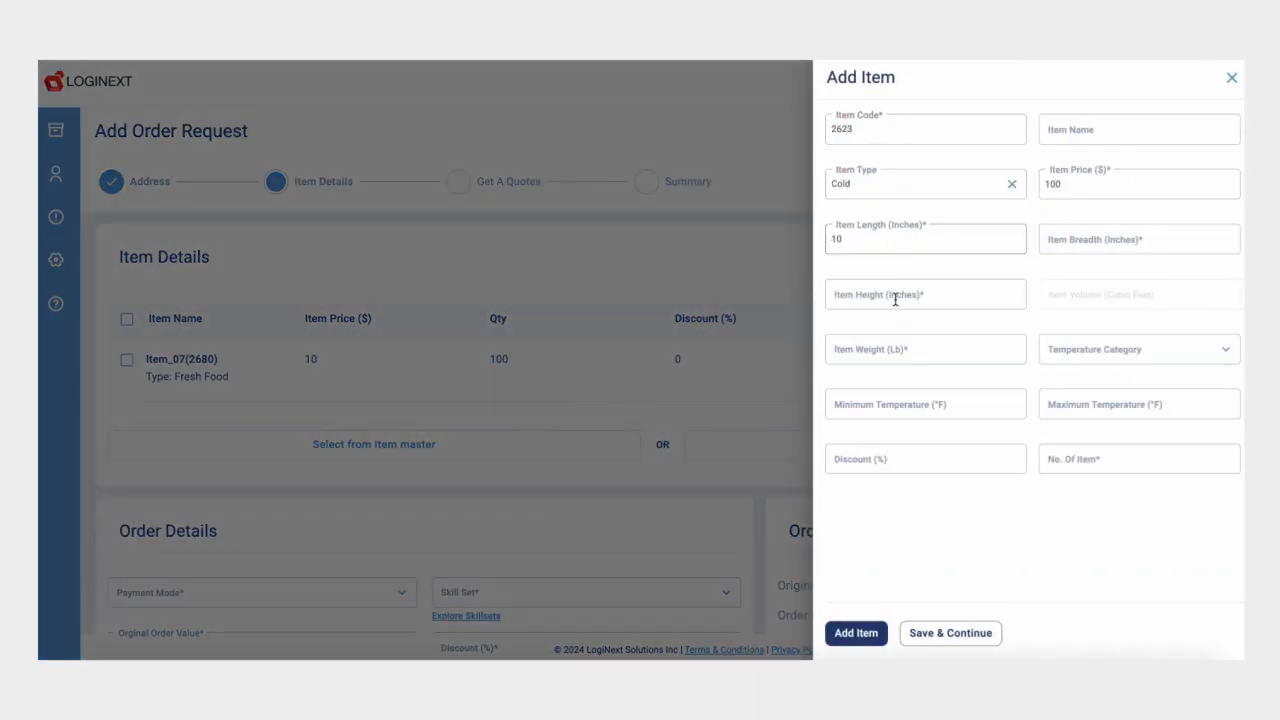
pyautogui.click(896, 298)
pyautogui.write('10')
pyautogui.click(891, 348)
pyautogui.write('10')
pyautogui.click(1106, 240)
pyautogui.write('10')
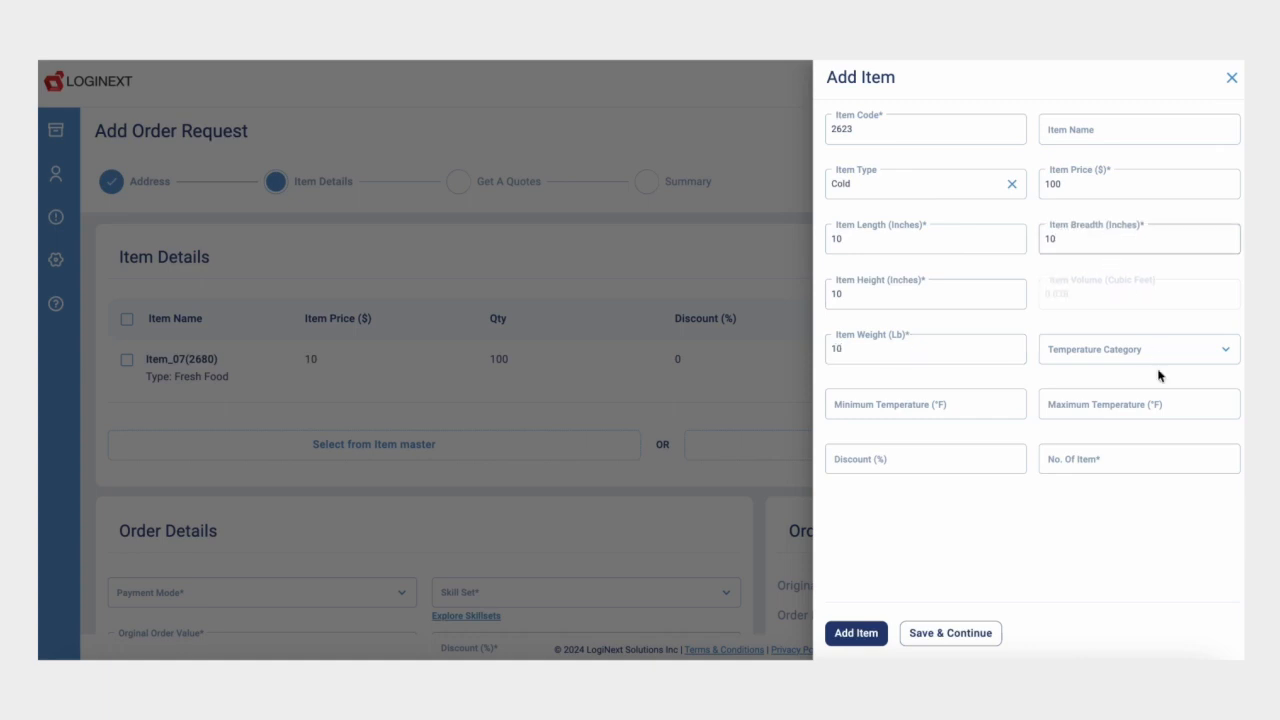
pyautogui.click(1155, 352)
pyautogui.click(1080, 453)
pyautogui.click(1051, 462)
pyautogui.write('100')
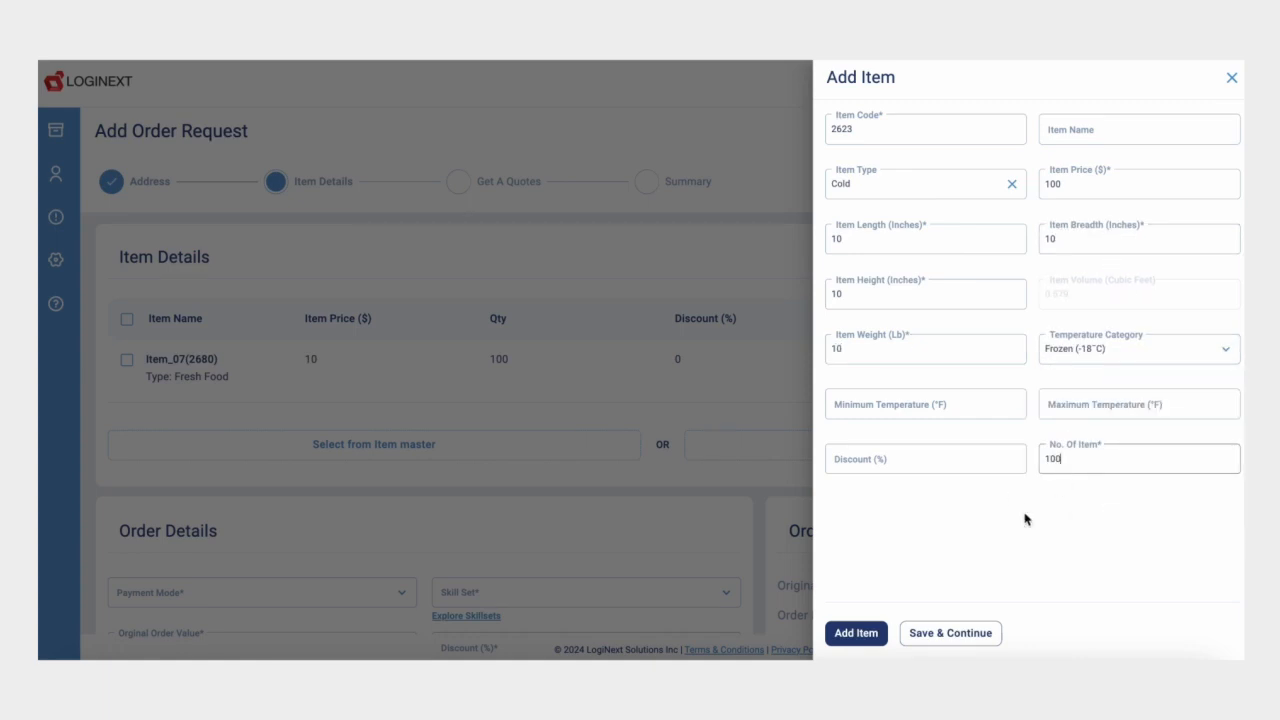
pyautogui.click(850, 634)
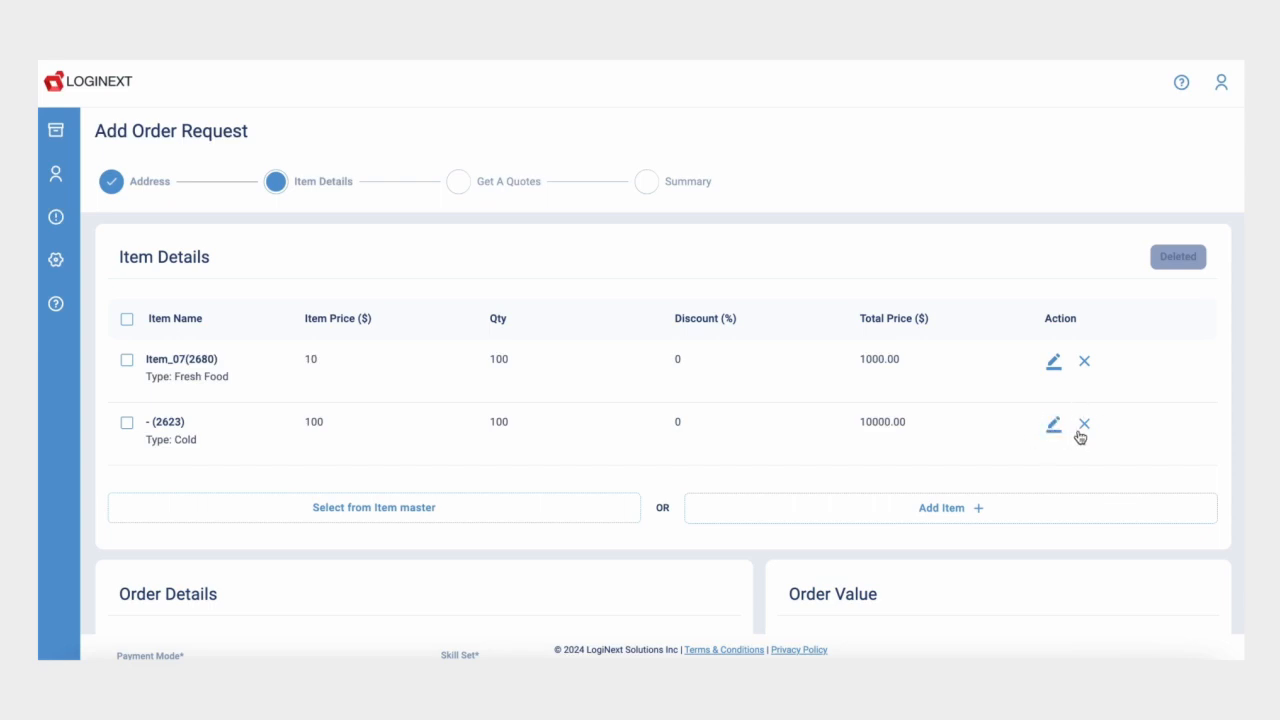
# Step: Set Prepaid payment, Pickup skill set and a 5% discount, then request quotes
pyautogui.scroll(-2, 632, 597)
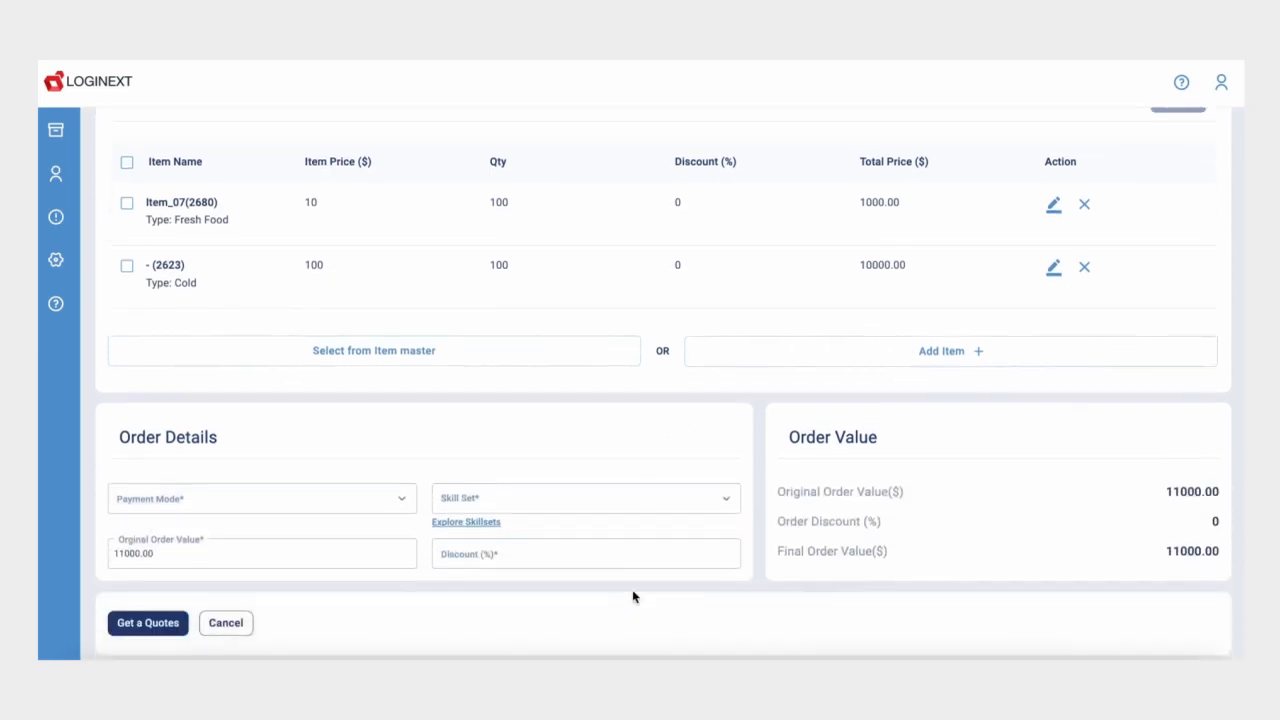
pyautogui.click(390, 466)
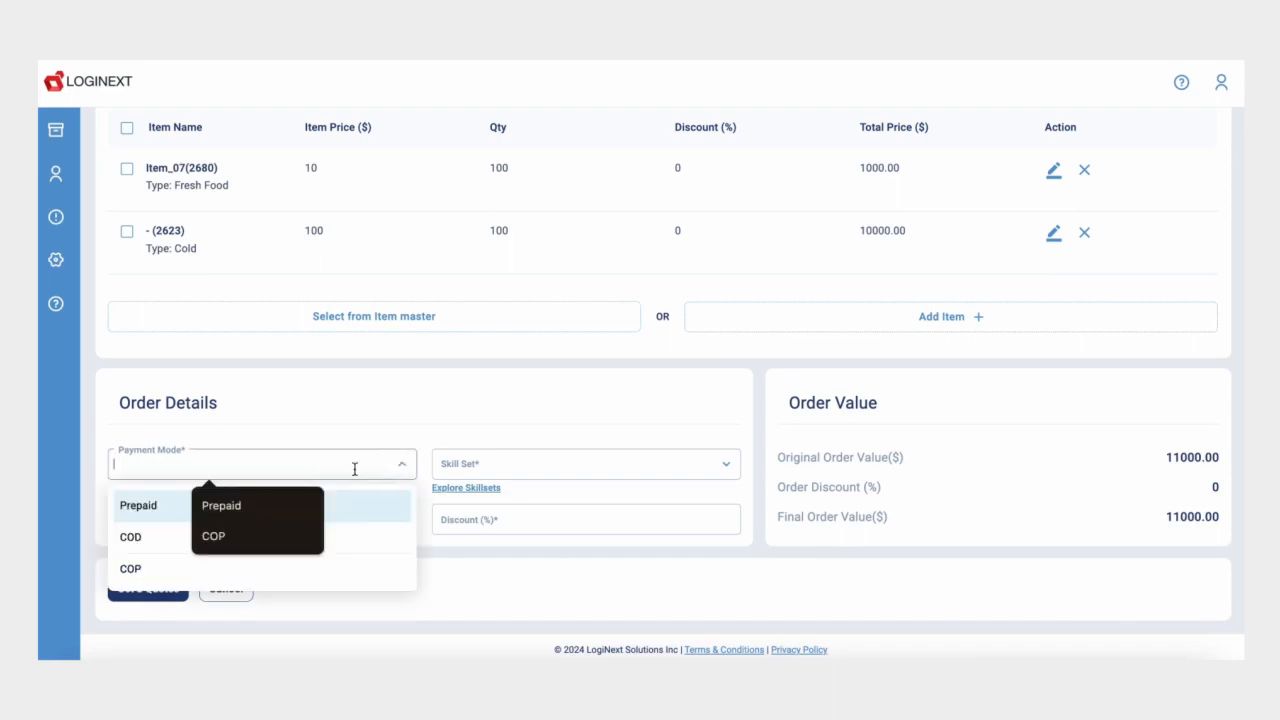
pyautogui.click(140, 508)
pyautogui.click(491, 460)
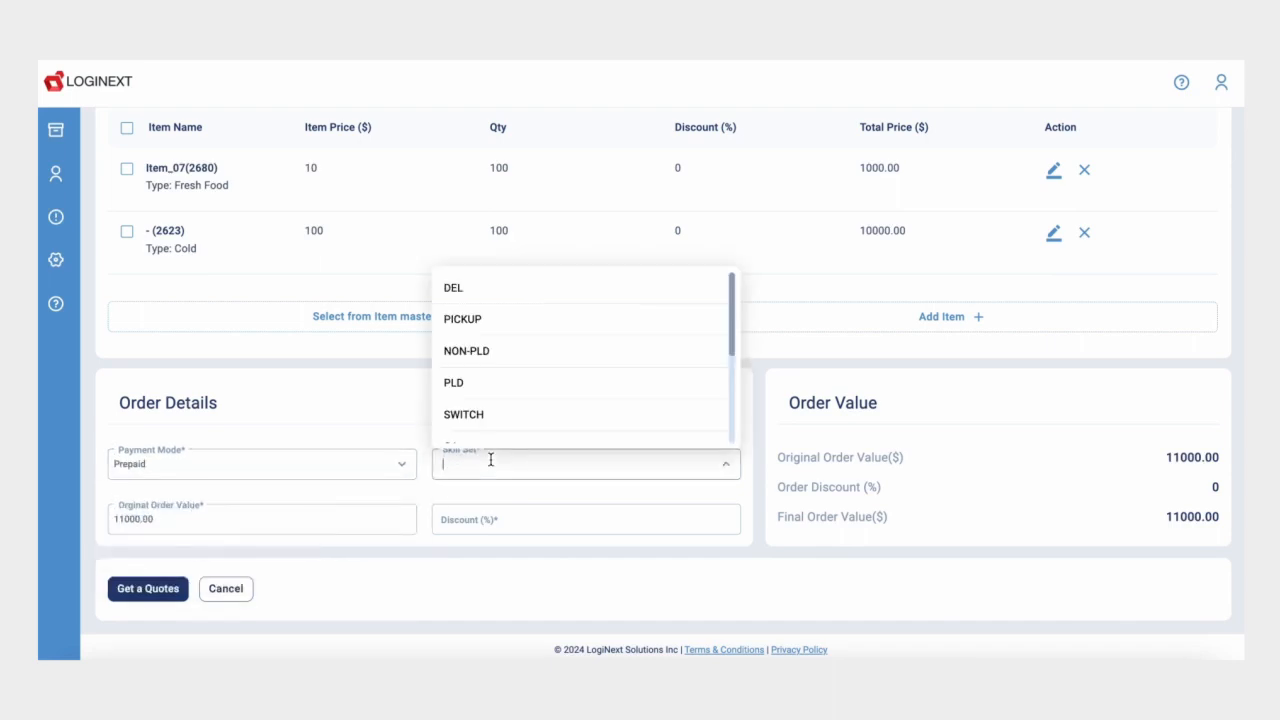
pyautogui.click(517, 326)
pyautogui.click(479, 520)
pyautogui.write('5')
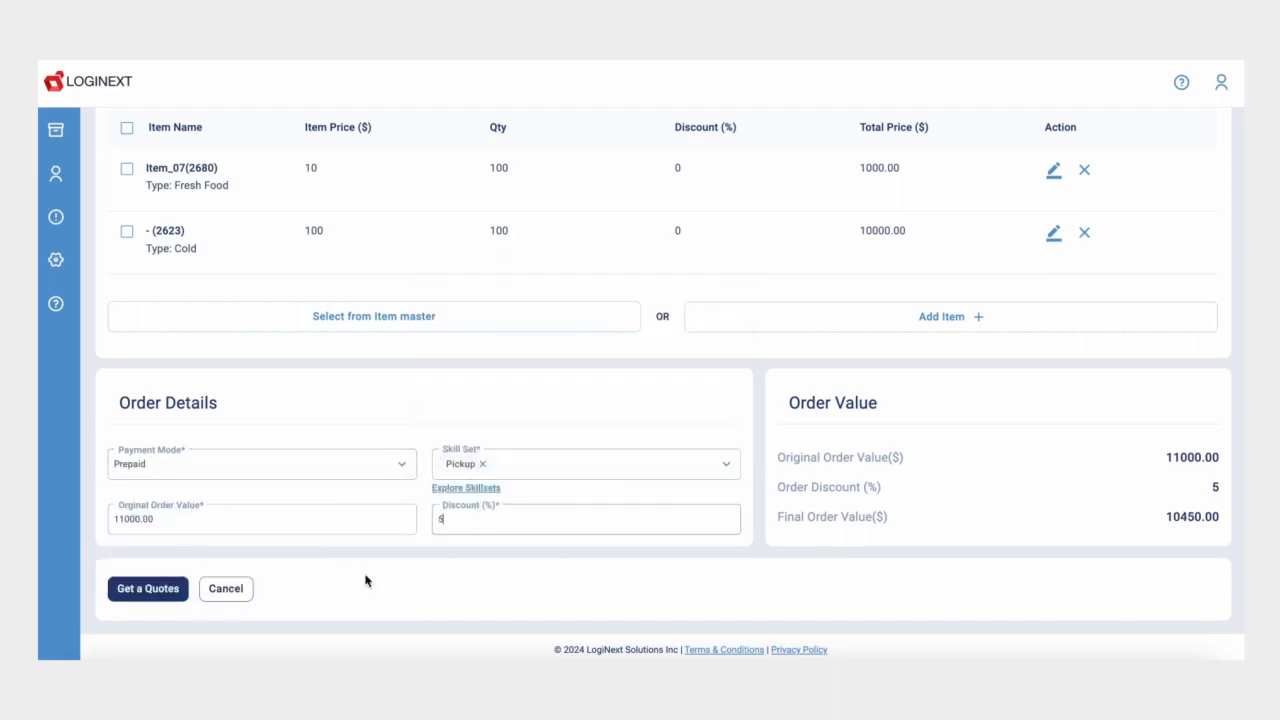
pyautogui.click(160, 593)
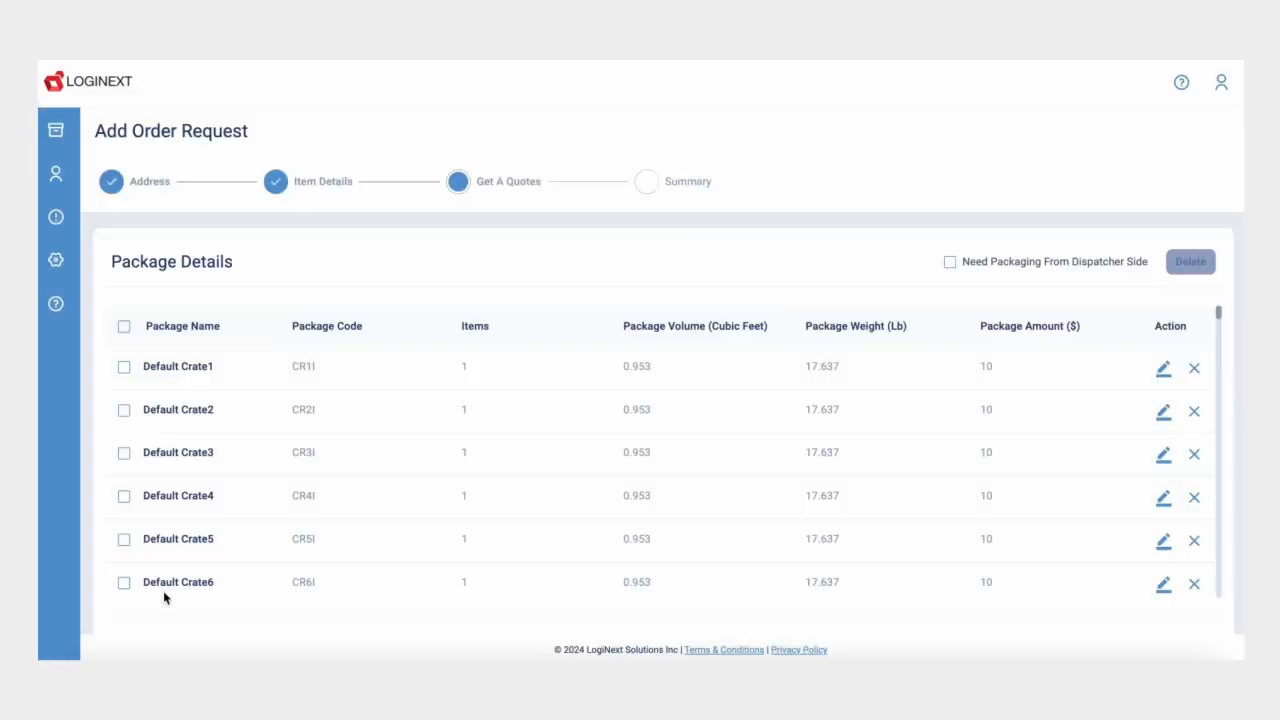
# Step: Inspect Default Crate1's package details and its number of items
pyautogui.scroll(-1, 530, 275)
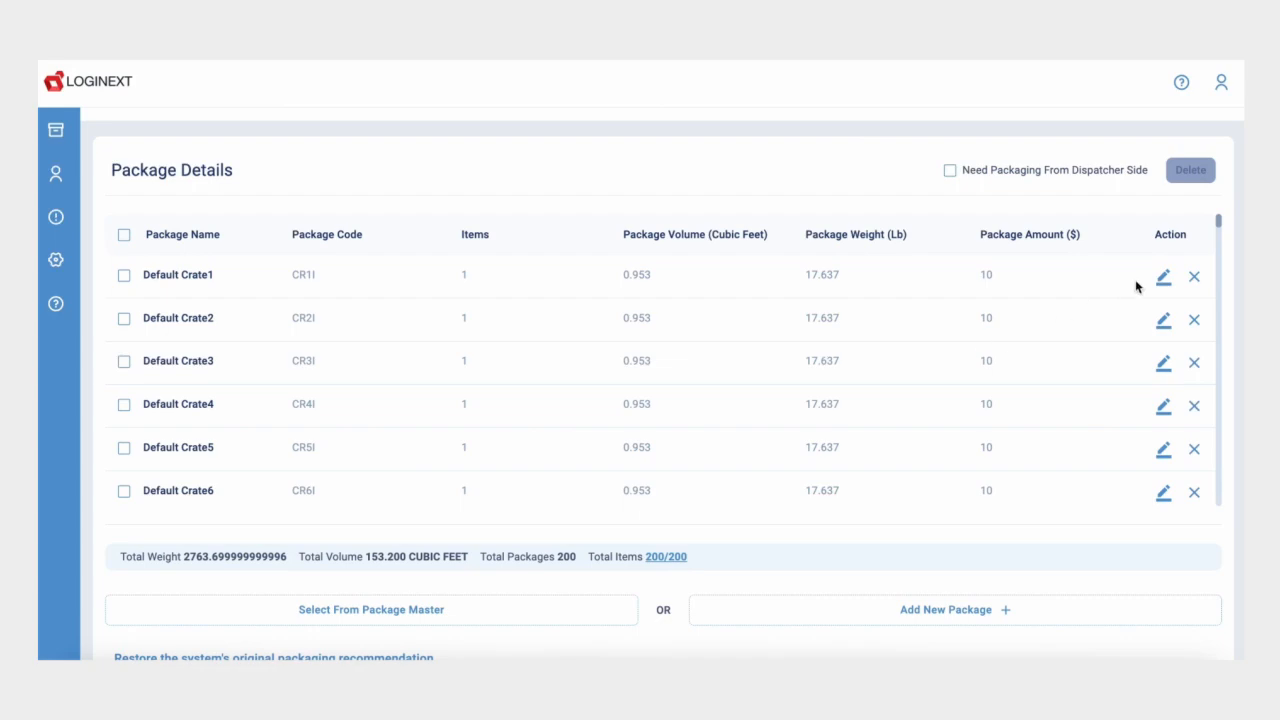
pyautogui.click(1162, 278)
pyautogui.scroll(-1, 962, 490)
pyautogui.click(1068, 476)
pyautogui.scroll(-1, 866, 191)
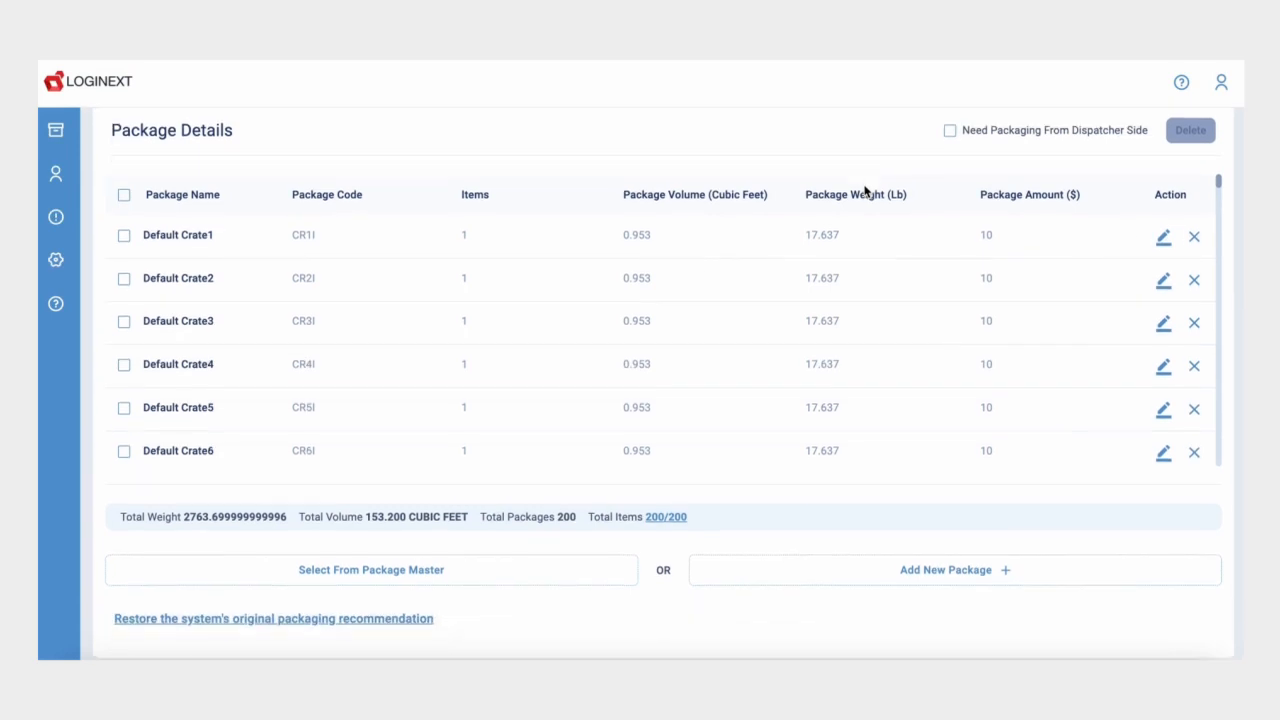
# Step: Restore the system's original packaging recommendation and review the 200 default crates
pyautogui.click(337, 614)
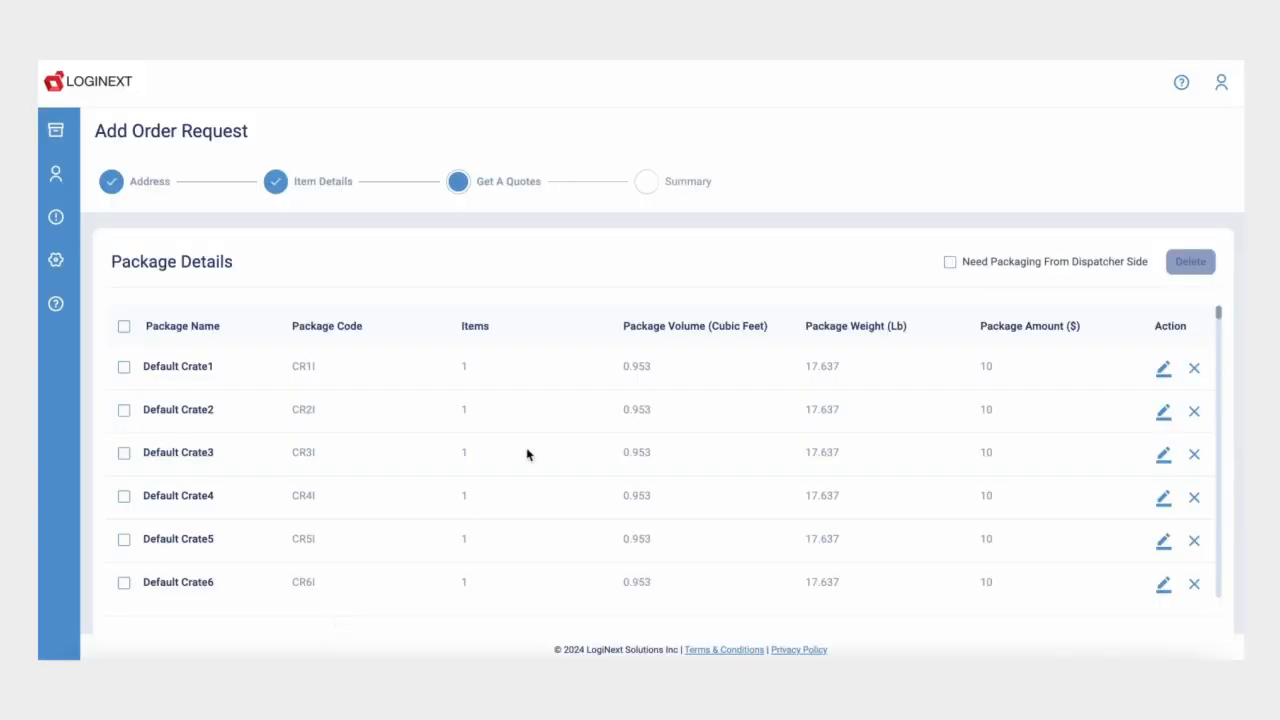
pyautogui.scroll(-2, 640, 257)
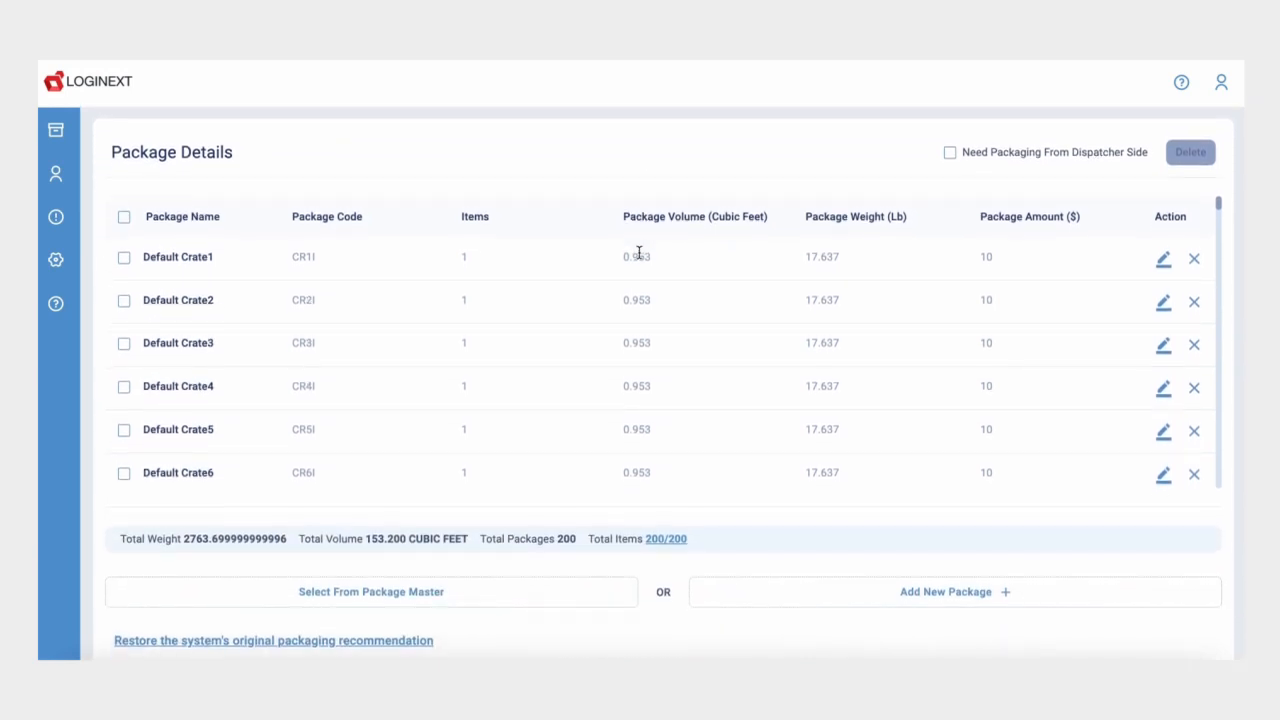
pyautogui.scroll(-1, 639, 253)
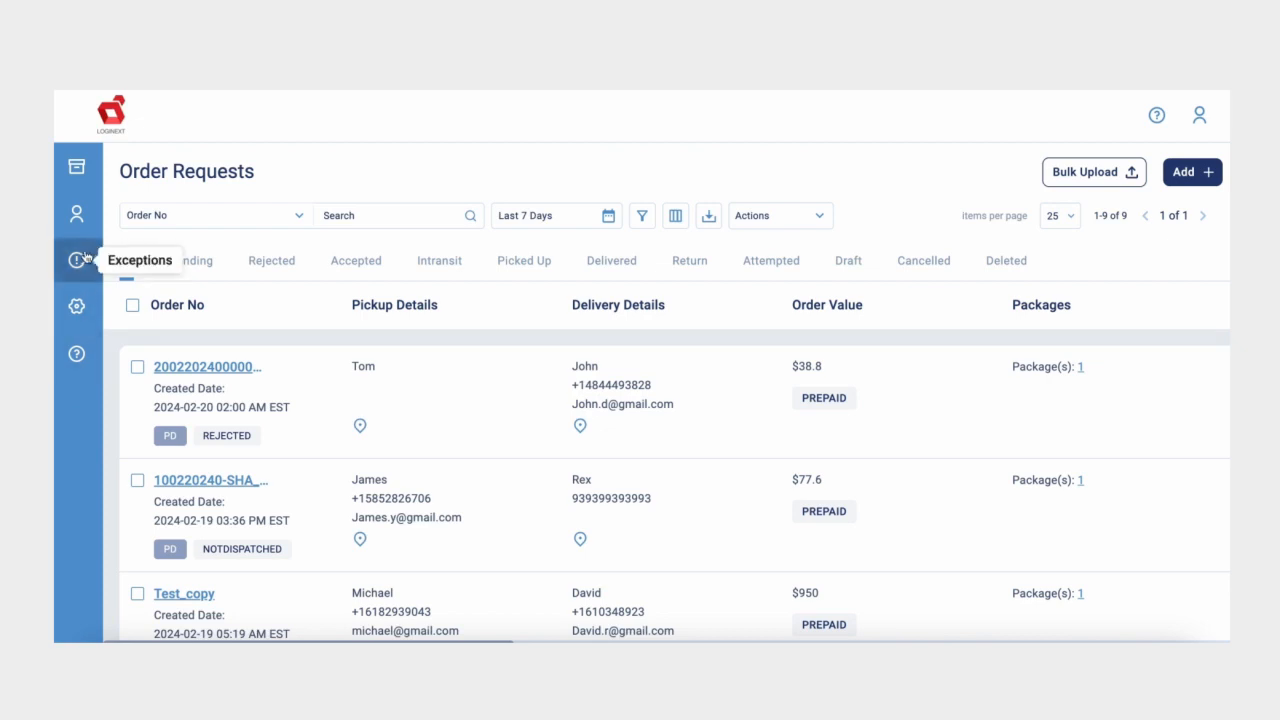
# Step: Scroll across the All Exceptions table to review the open Updated Weight and Updated Volume exceptions
pyautogui.click(79, 261)
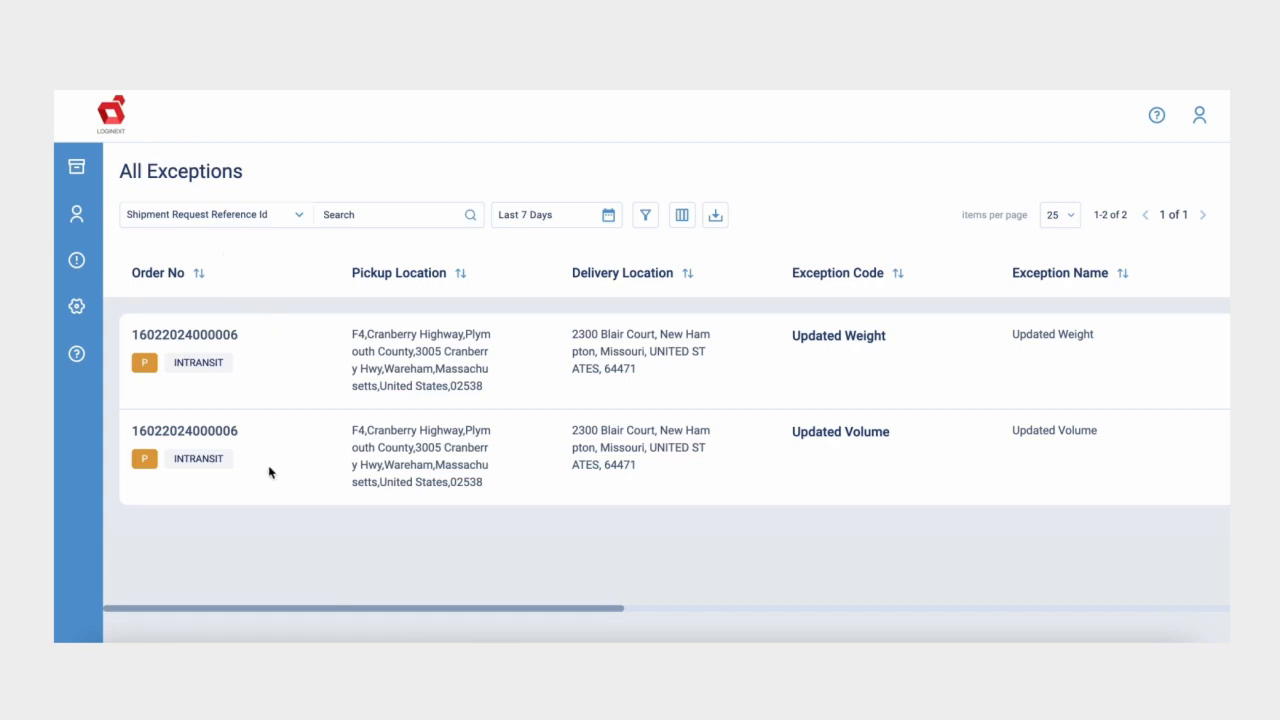
pyautogui.hscroll(5, 270, 463)
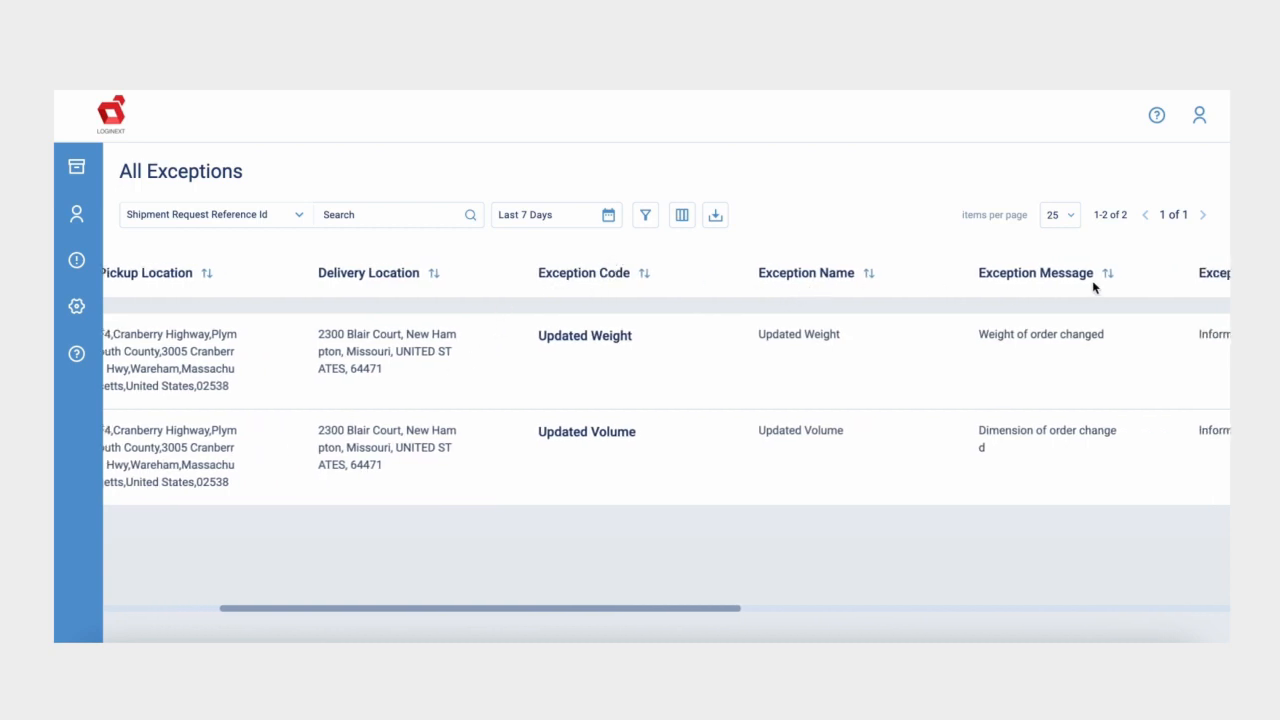
pyautogui.hscroll(6, 1092, 280)
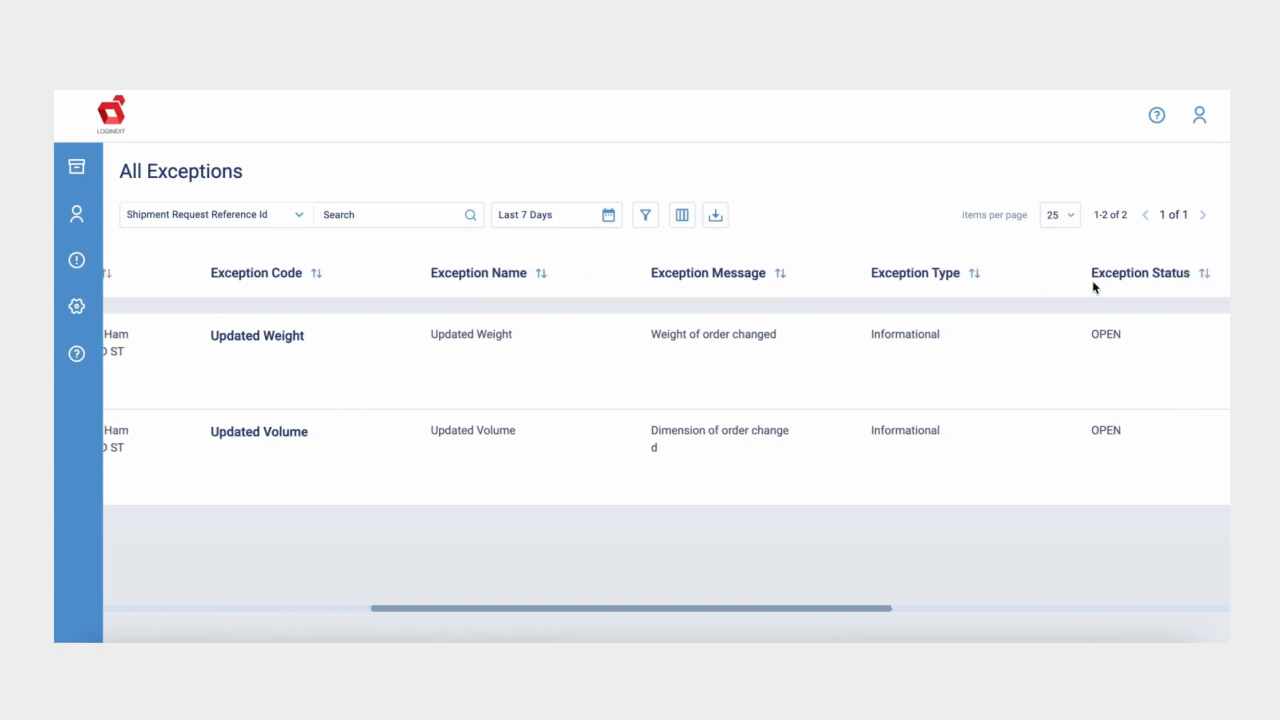
pyautogui.hscroll(5, 1093, 287)
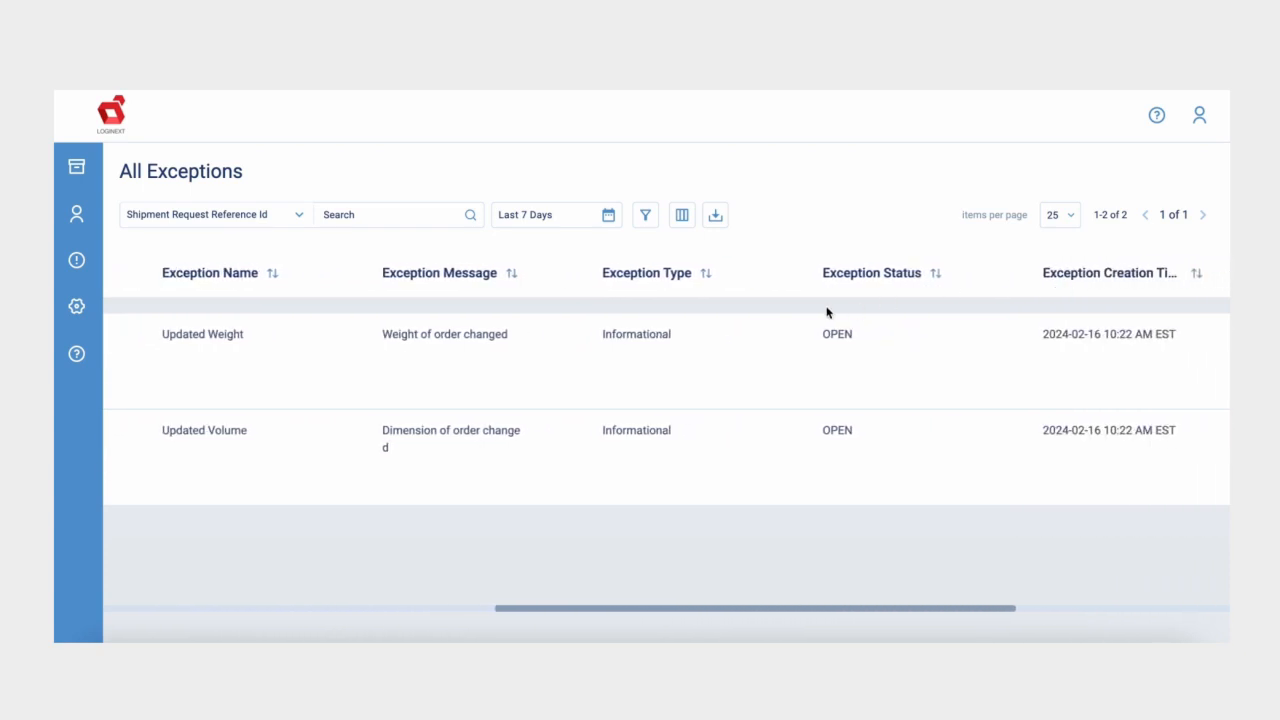
pyautogui.hscroll(7, 944, 270)
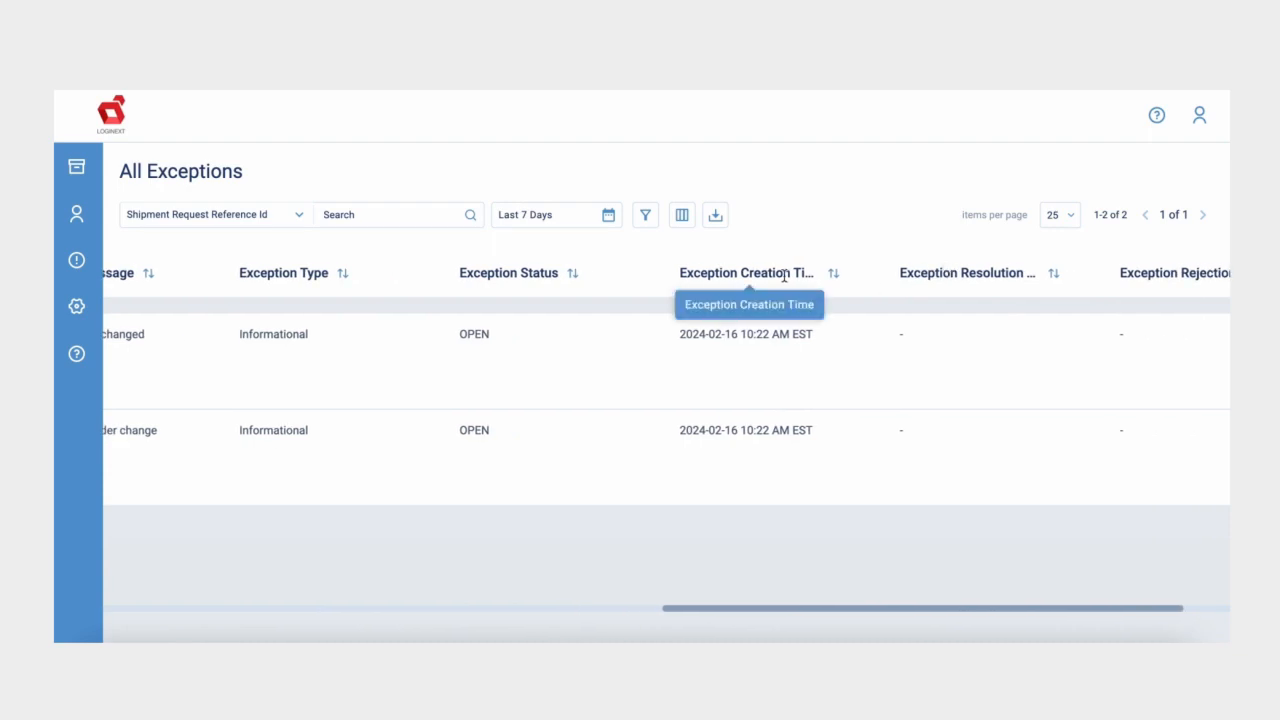
pyautogui.hscroll(2, 1150, 275)
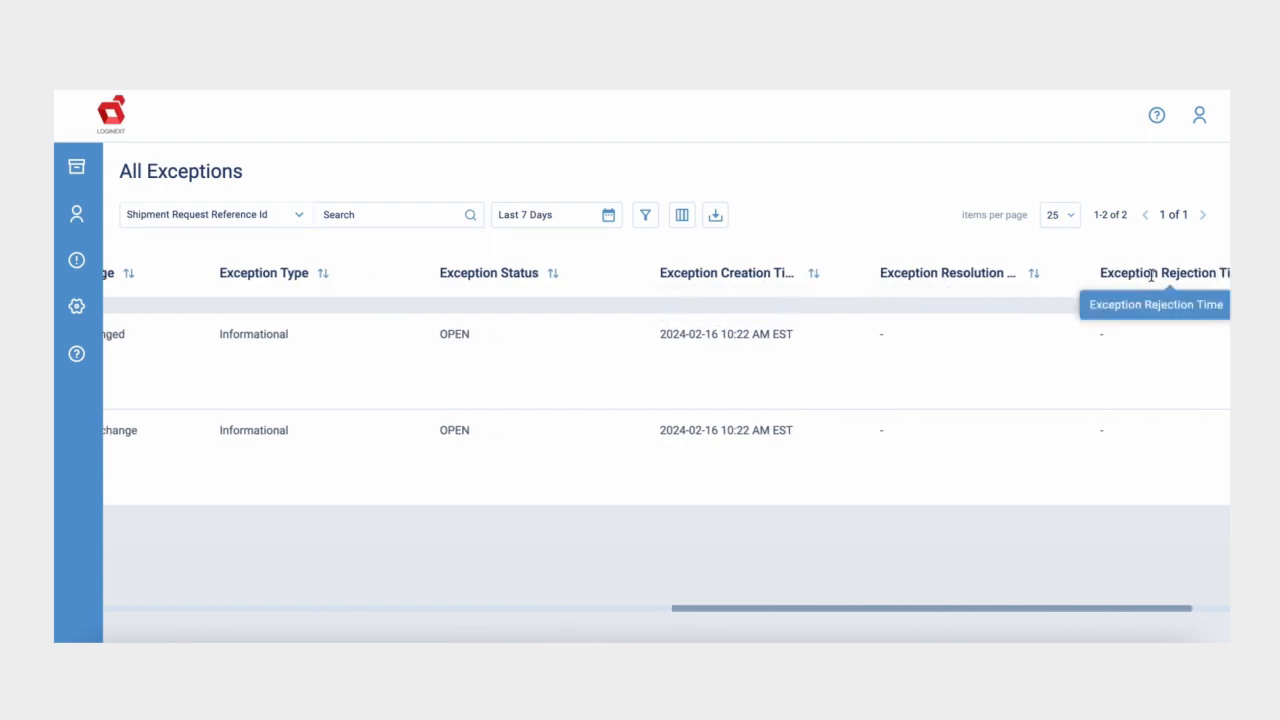